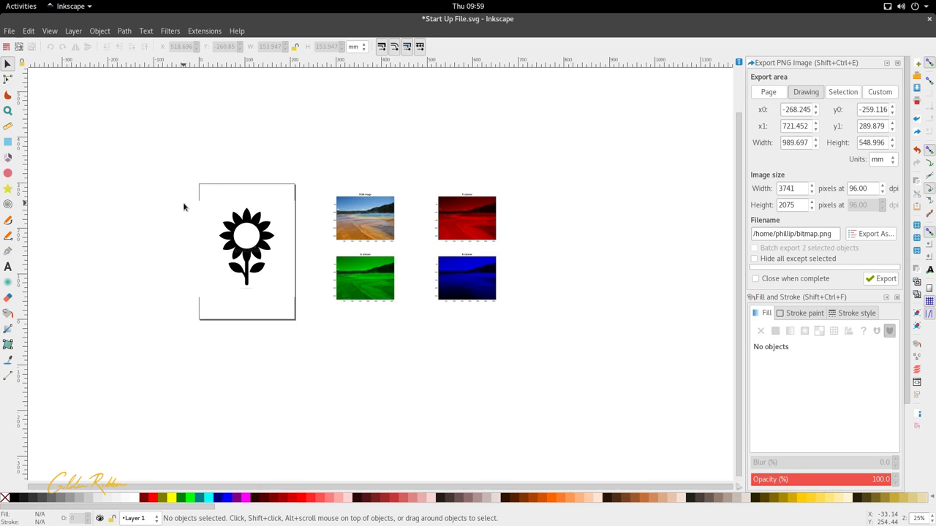
# Step: Draw a pinkish-red filled circle, about 108×114 mm, to the left of the sunflower page
pyautogui.click(8, 313)
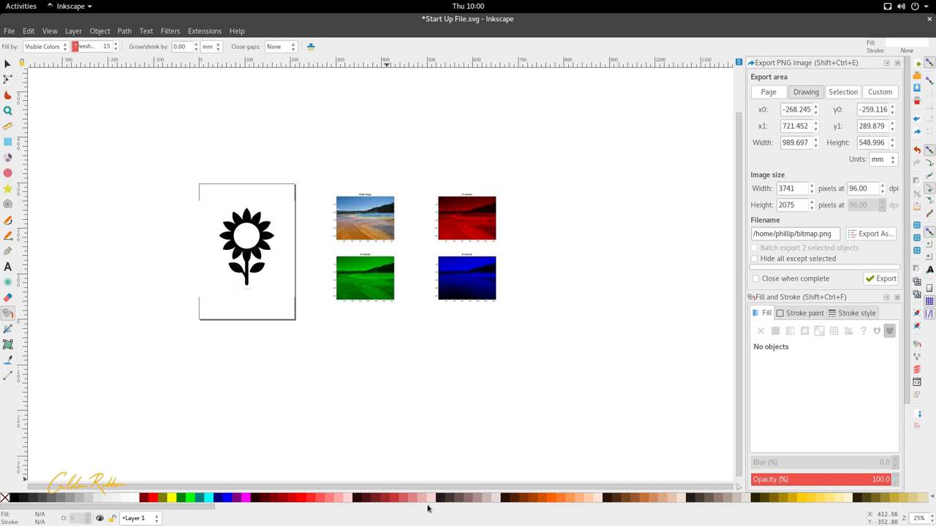
pyautogui.click(401, 501)
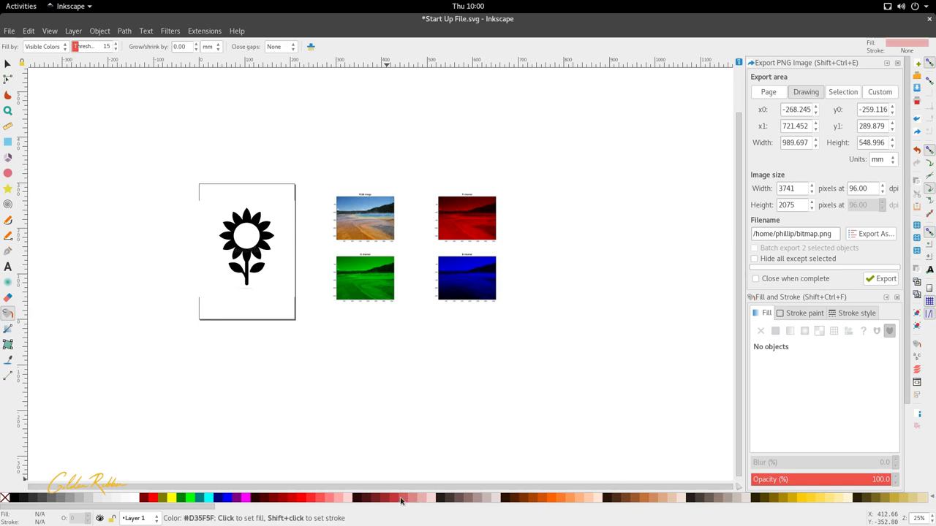
pyautogui.click(7, 174)
pyautogui.moveTo(109, 166); pyautogui.dragTo(158, 218)
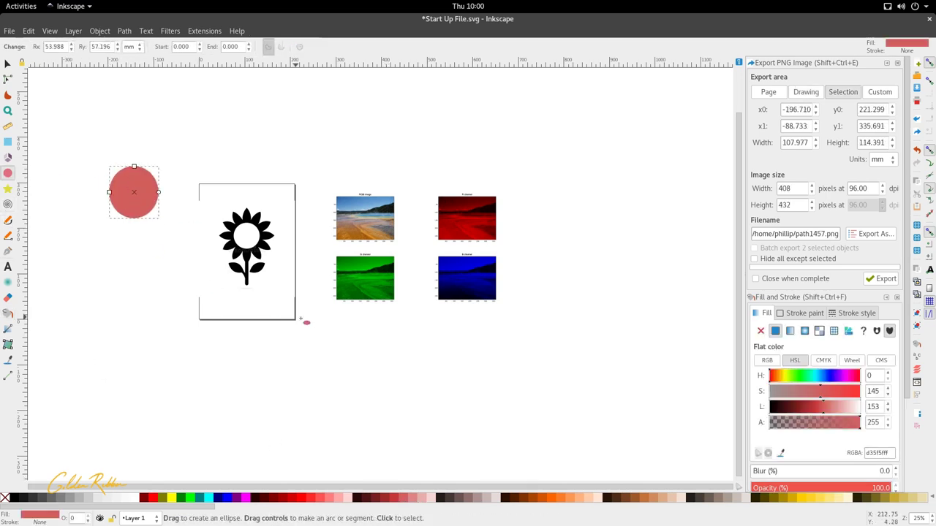
pyautogui.click(7, 313)
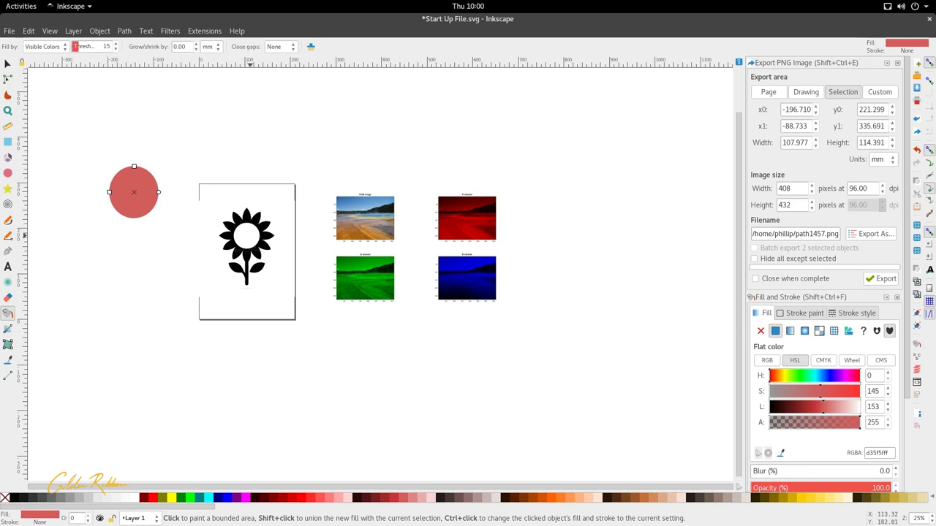
pyautogui.click(248, 236)
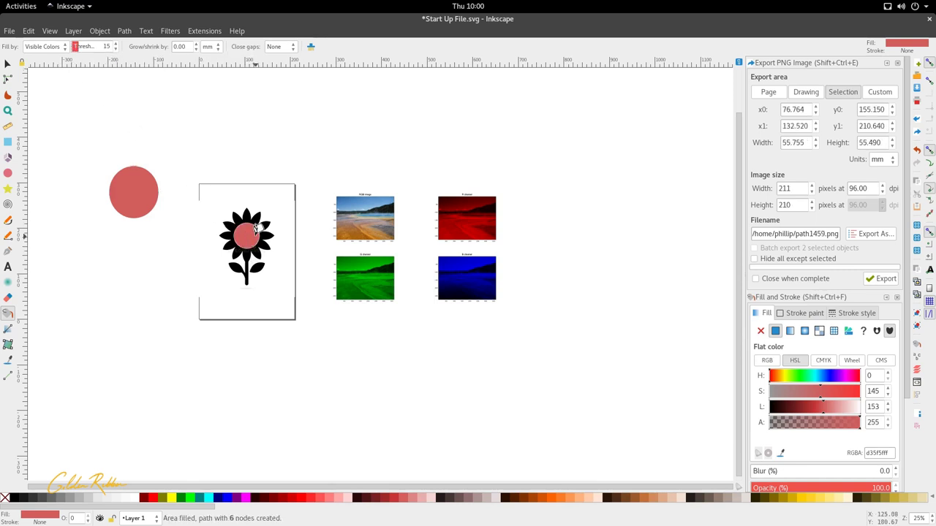
pyautogui.scroll(4, 253, 230)
pyautogui.scroll(1, 252, 231)
pyautogui.scroll(1, 290, 226)
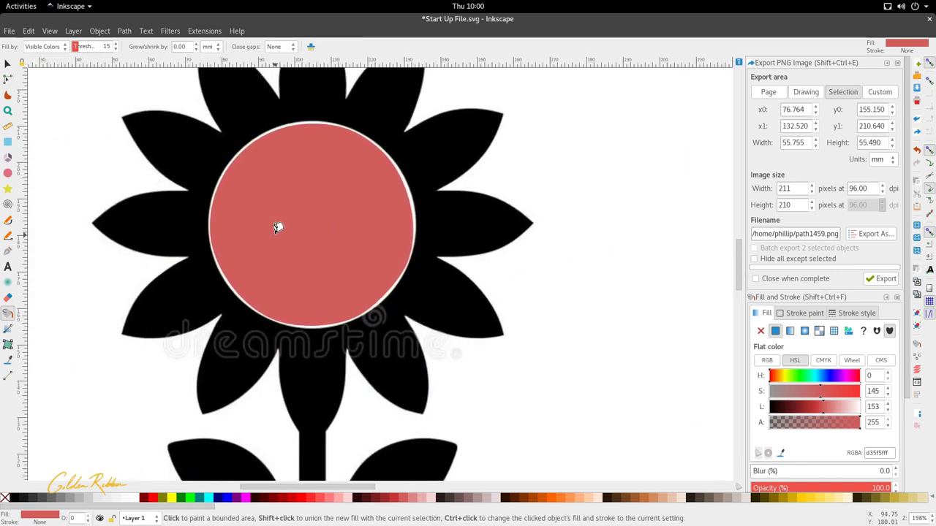
pyautogui.scroll(1, 315, 250)
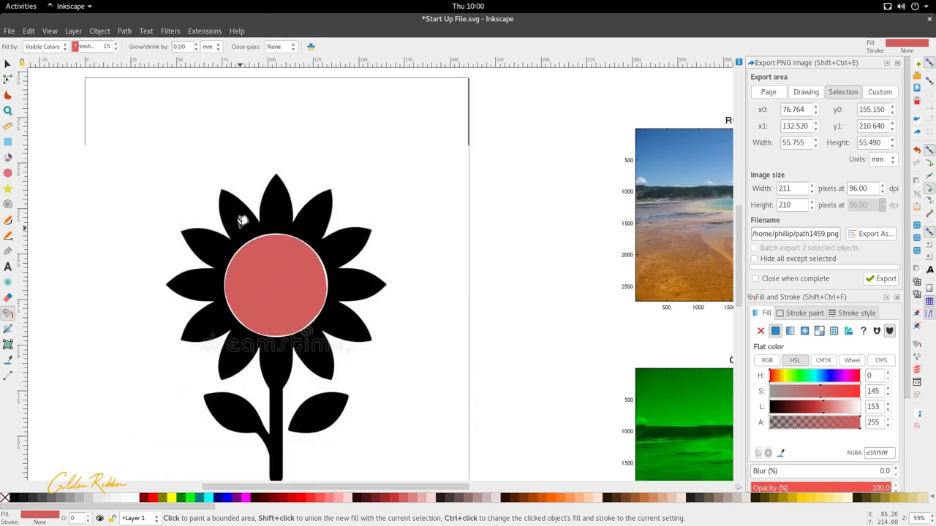
pyautogui.scroll(-2, 244, 225)
pyautogui.scroll(2, 310, 329)
pyautogui.scroll(1, 313, 315)
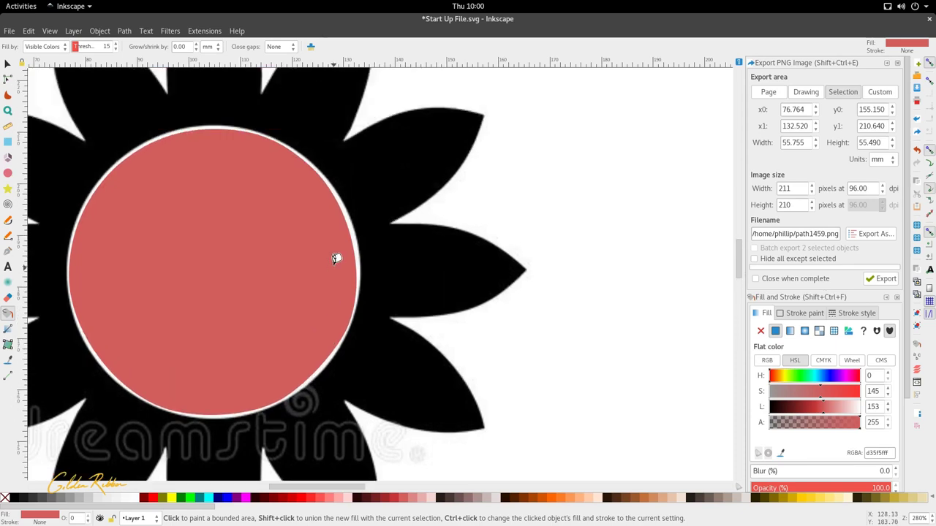
pyautogui.scroll(1, 335, 252)
pyautogui.scroll(1, 330, 179)
pyautogui.scroll(-2, 354, 227)
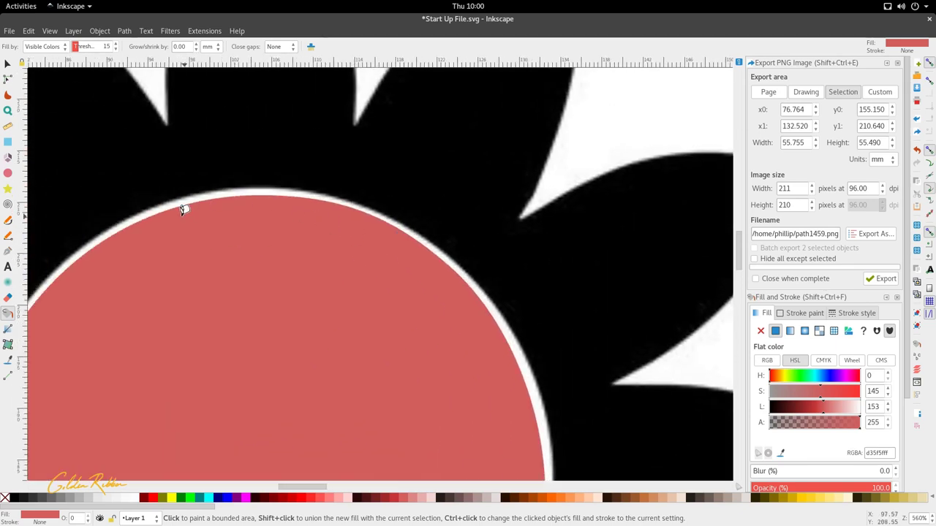
pyautogui.scroll(-1, 184, 205)
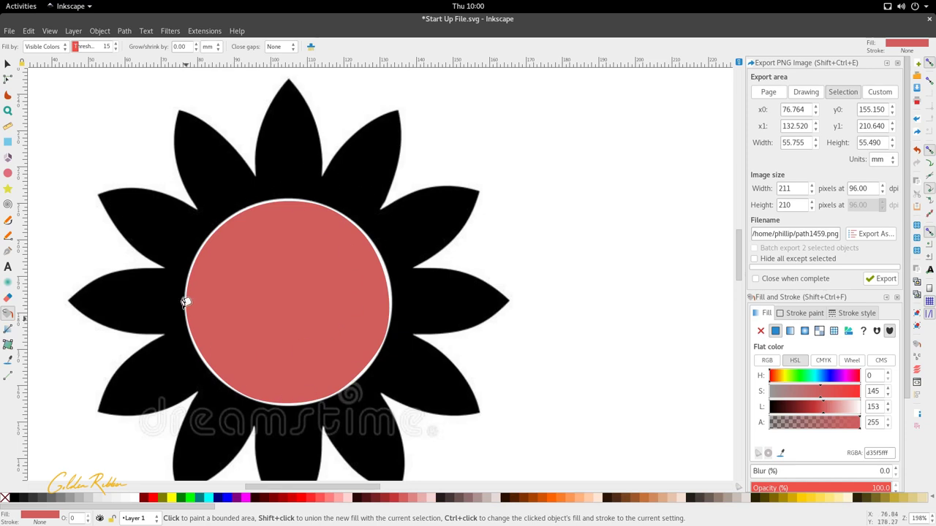
pyautogui.scroll(-2, 184, 246)
pyautogui.scroll(3, 183, 259)
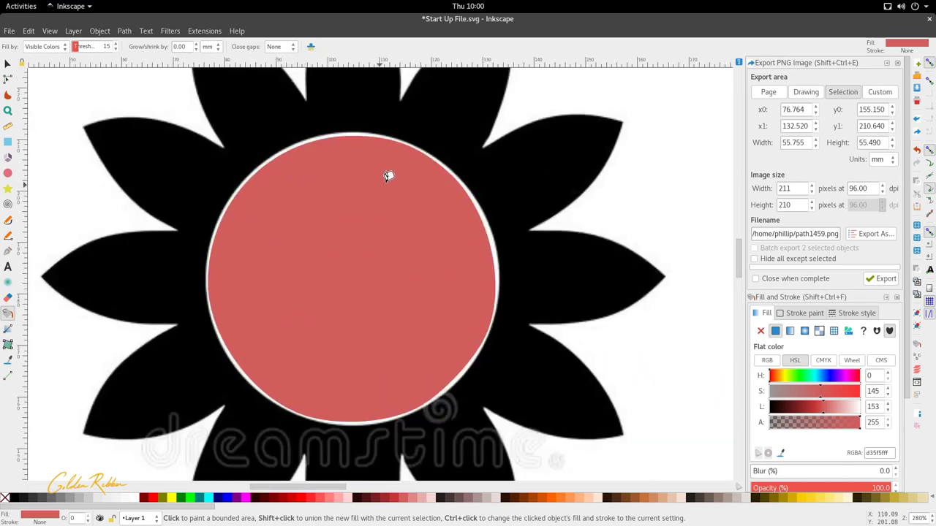
pyautogui.scroll(1, 374, 132)
pyautogui.scroll(1, 263, 130)
pyautogui.scroll(-4, 343, 234)
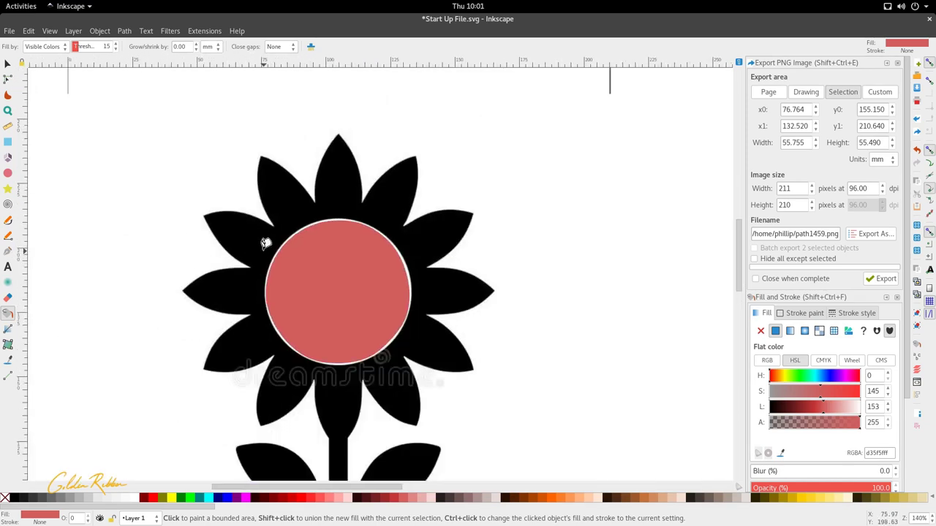
pyautogui.press('s')
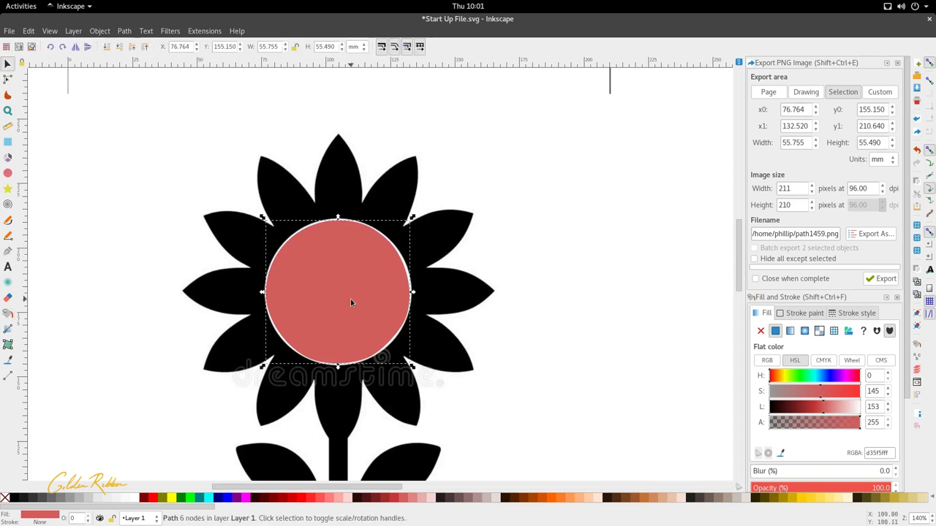
pyautogui.press('Delete')
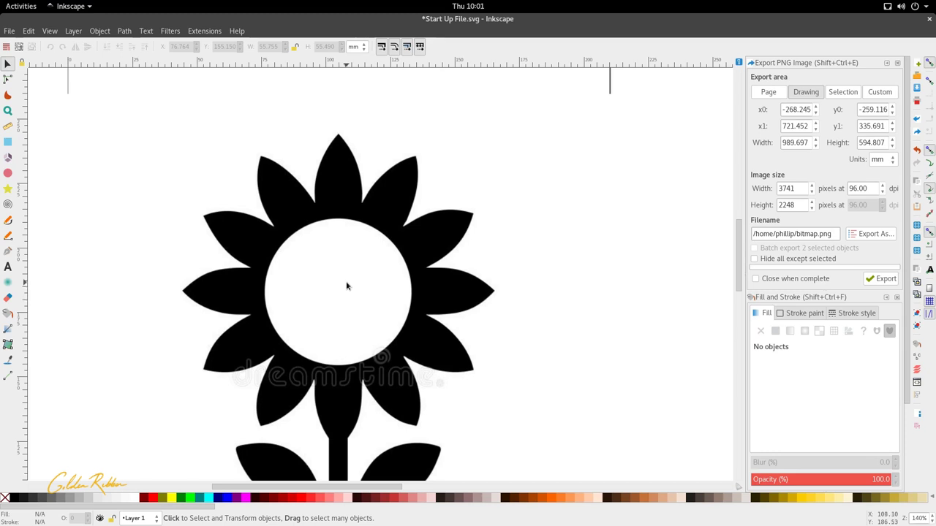
pyautogui.scroll(-4, 290, 260)
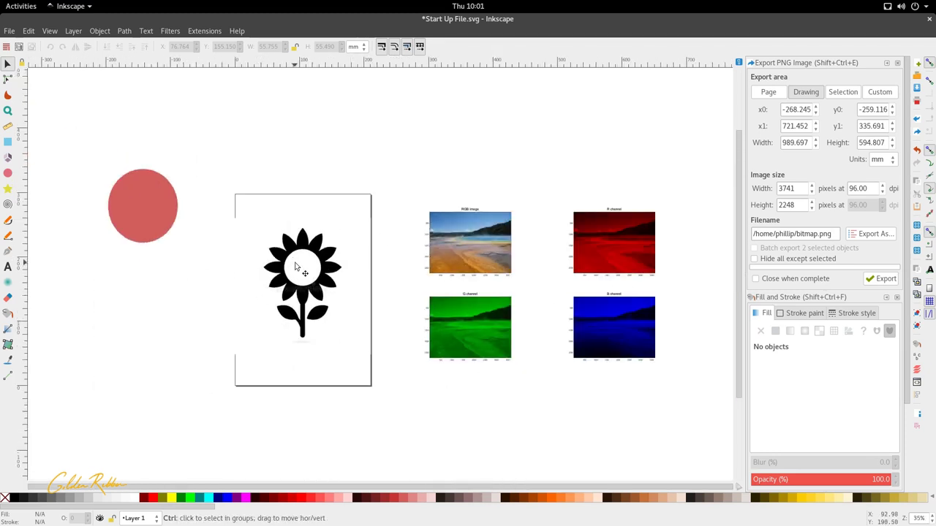
pyautogui.scroll(5, 296, 268)
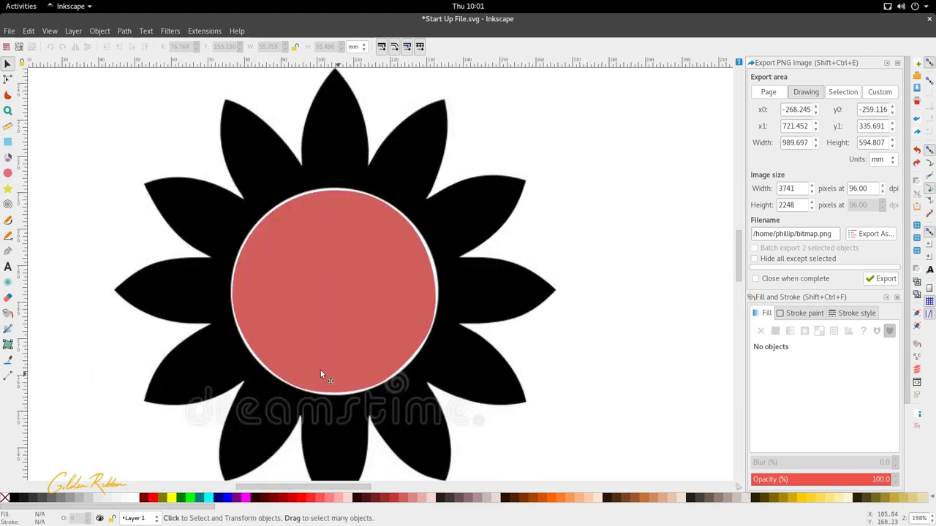
pyautogui.scroll(-3, 344, 264)
pyautogui.click(344, 266)
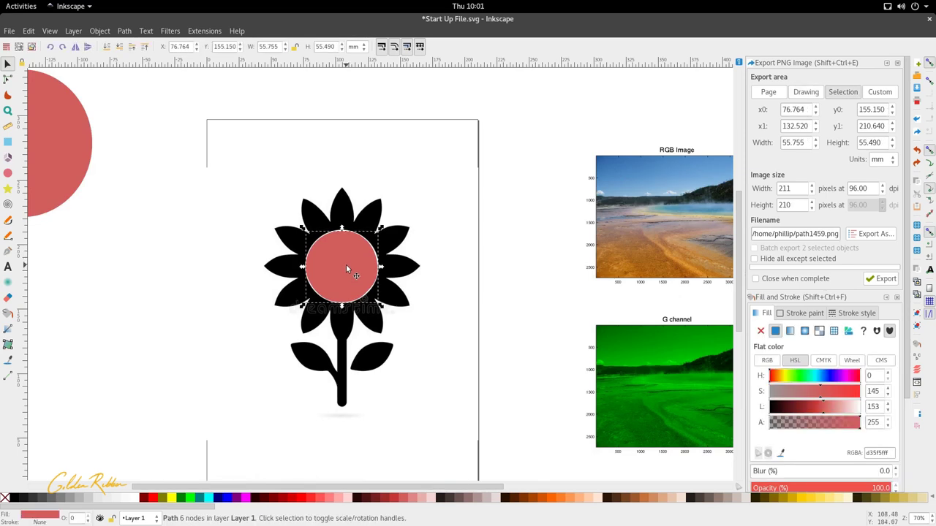
pyautogui.press('Delete')
pyautogui.scroll(3, 368, 260)
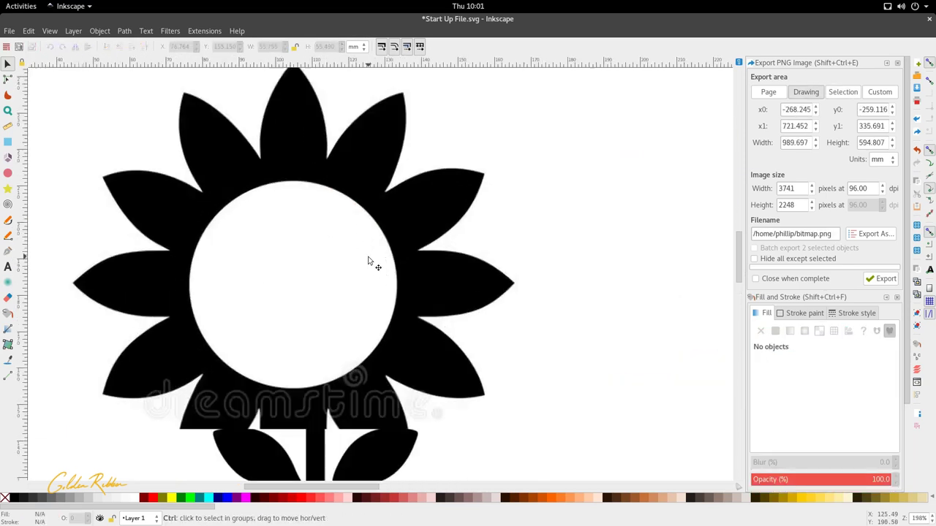
pyautogui.click(7, 313)
pyautogui.click(273, 287)
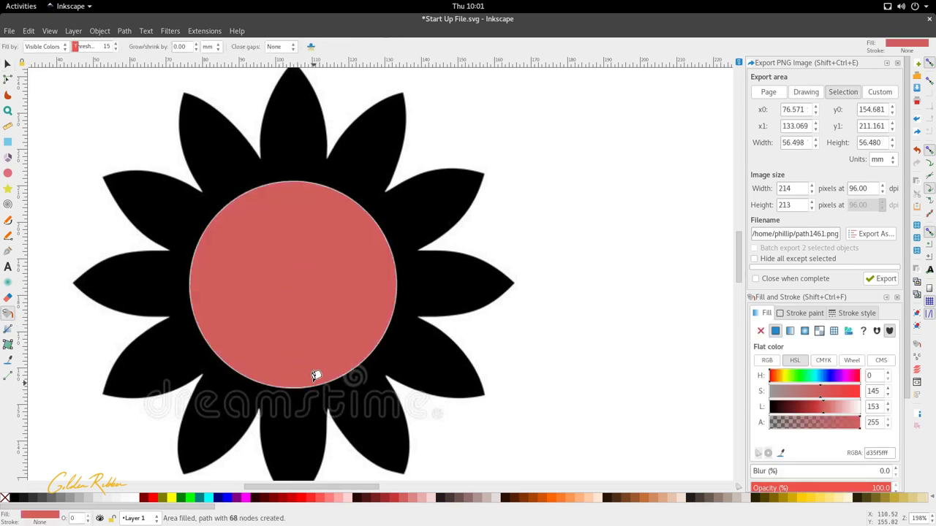
pyautogui.scroll(1, 347, 350)
pyautogui.scroll(1, 346, 350)
pyautogui.scroll(2, 409, 286)
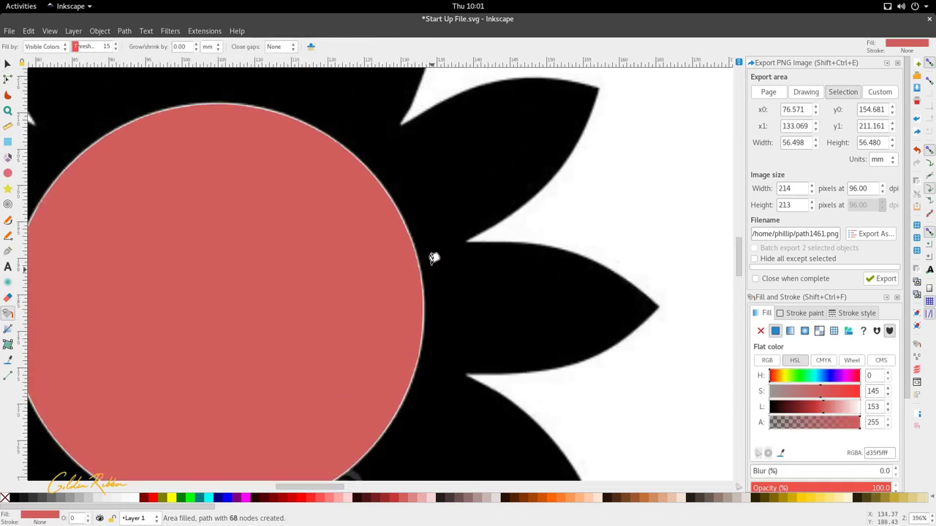
pyautogui.scroll(-1, 309, 226)
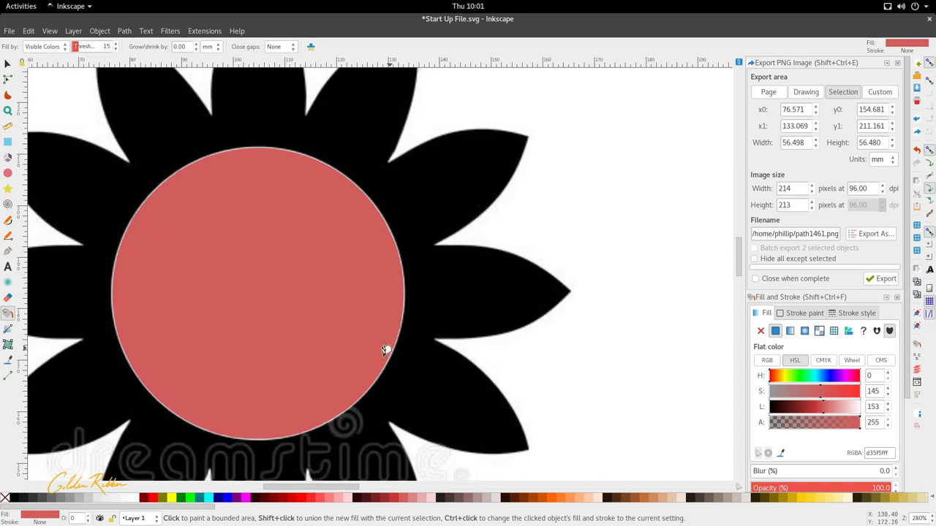
pyautogui.scroll(-6, 292, 253)
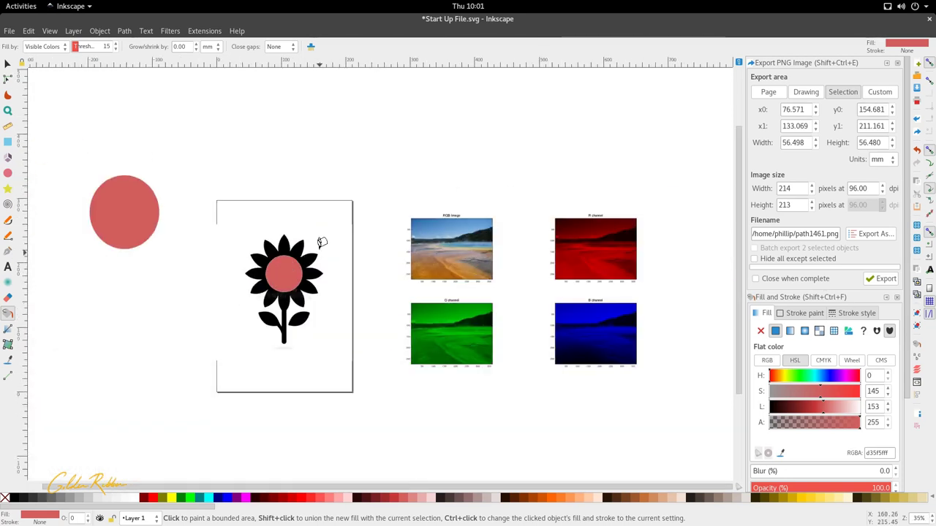
pyautogui.scroll(-1, 316, 278)
pyautogui.scroll(1, 299, 275)
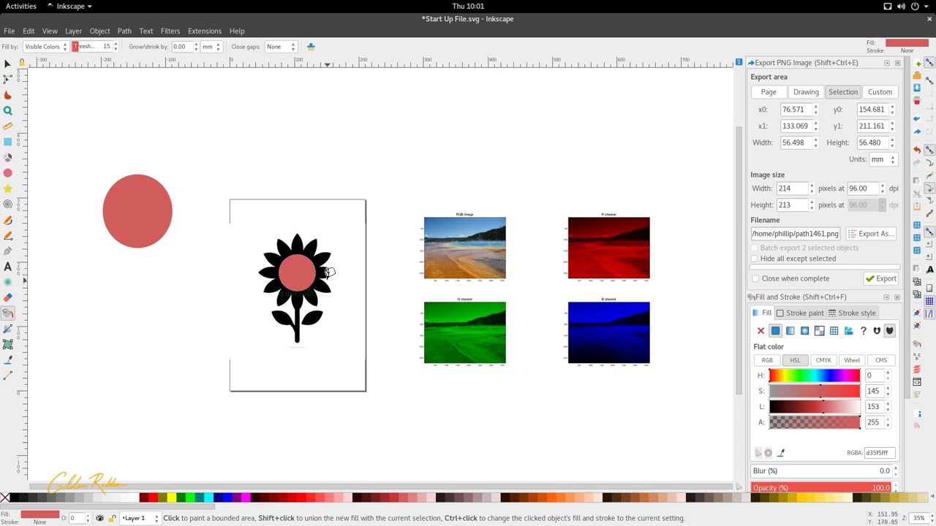
pyautogui.press('s')
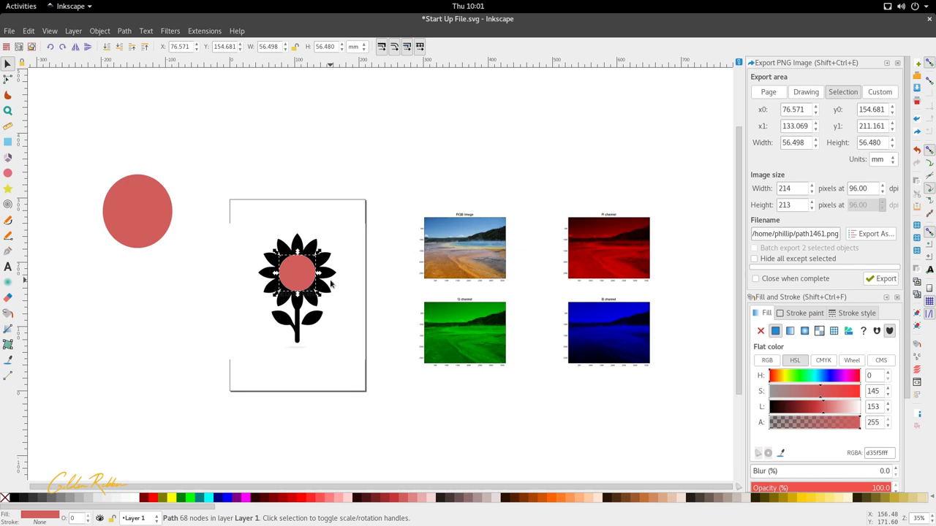
pyautogui.hotkey('ctrl', 'z')
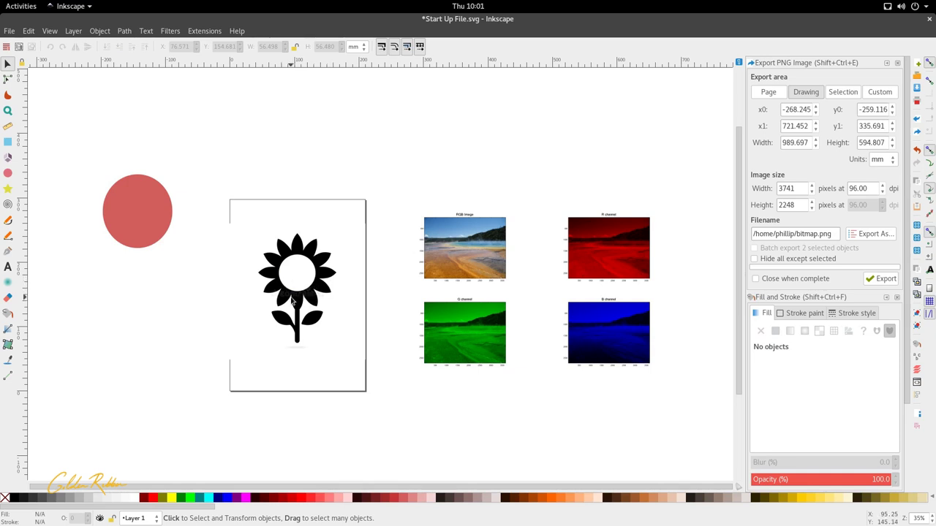
# Step: Bucket-fill the flower's petals and stem red and zoom in on the filled flower
pyautogui.press('d')
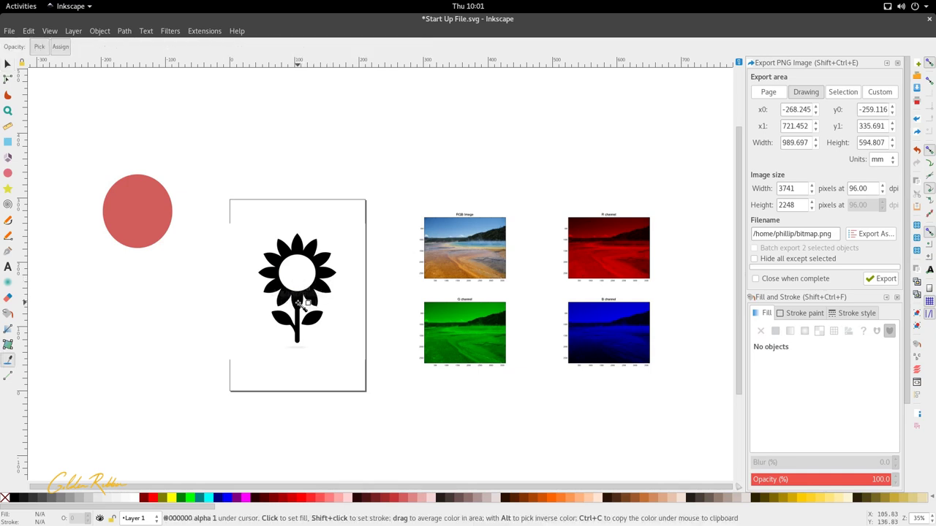
pyautogui.click(7, 313)
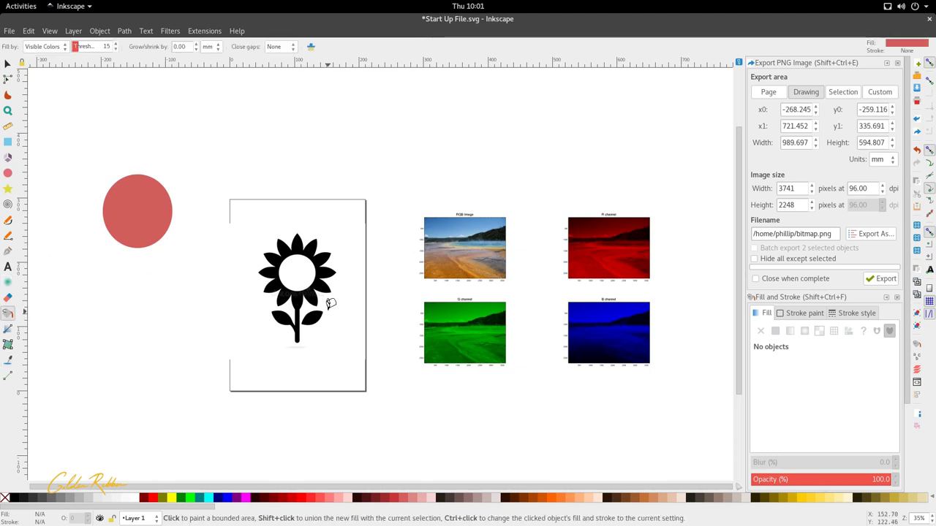
pyautogui.click(300, 291)
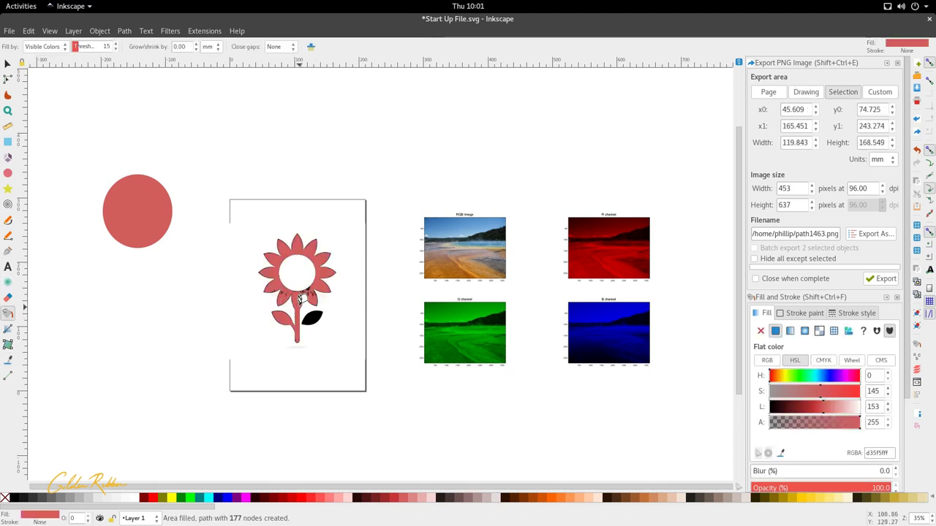
pyautogui.press('3')
pyautogui.scroll(2, 157, 249)
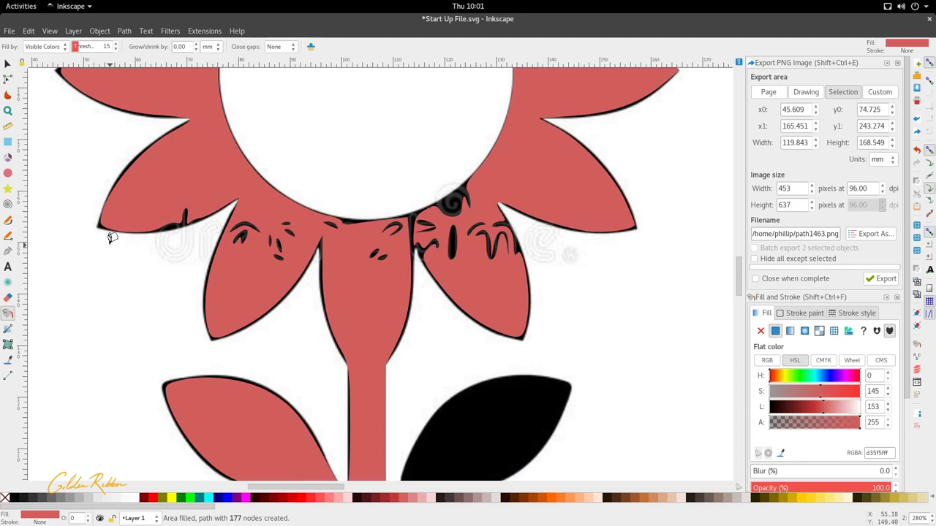
pyautogui.scroll(8, 110, 238)
pyautogui.scroll(3, 139, 234)
pyautogui.scroll(3, 329, 191)
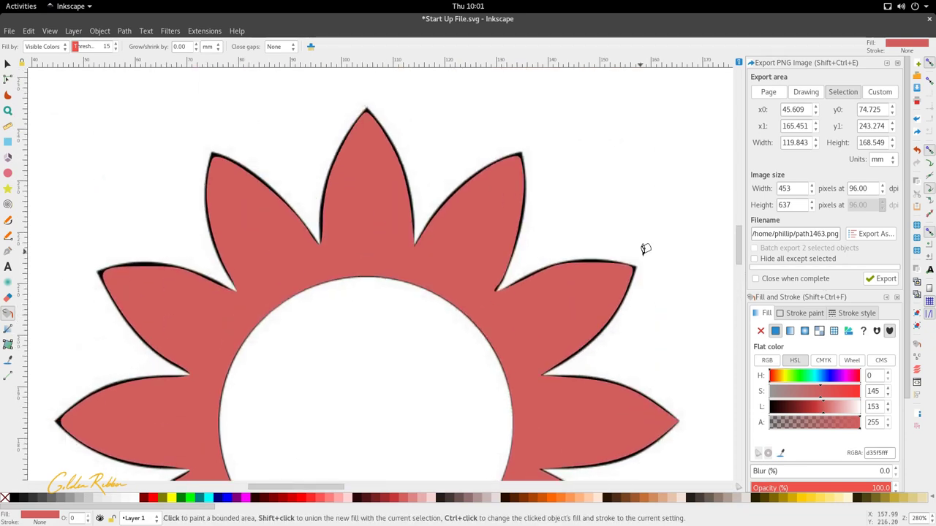
pyautogui.scroll(-6, 483, 278)
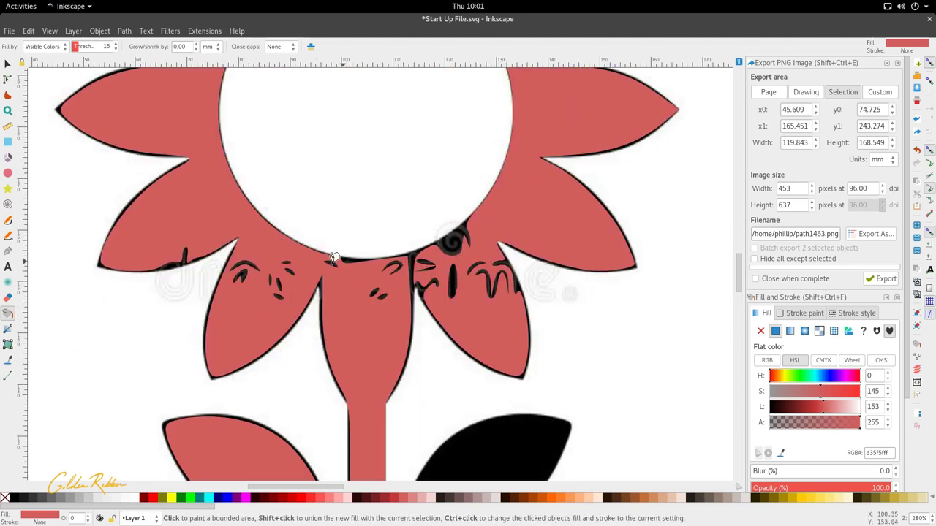
pyautogui.scroll(-3, 300, 252)
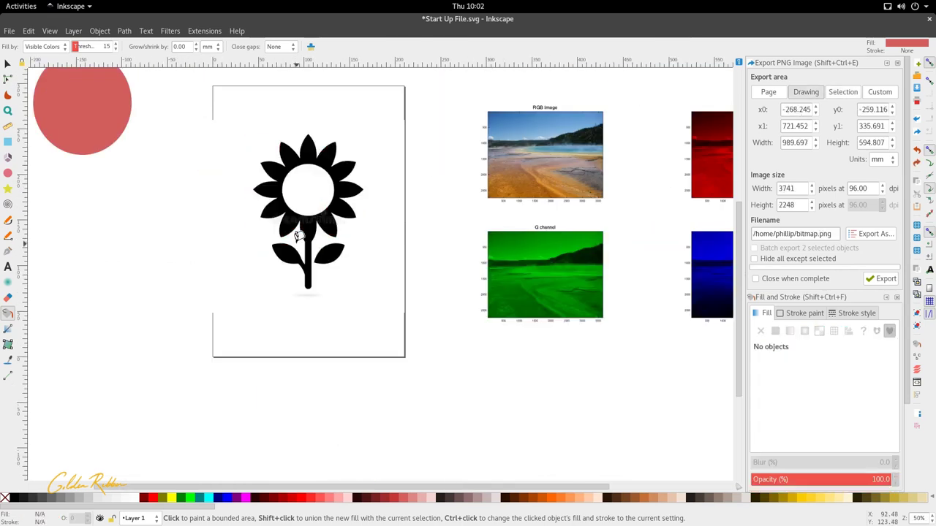
pyautogui.scroll(5, 284, 184)
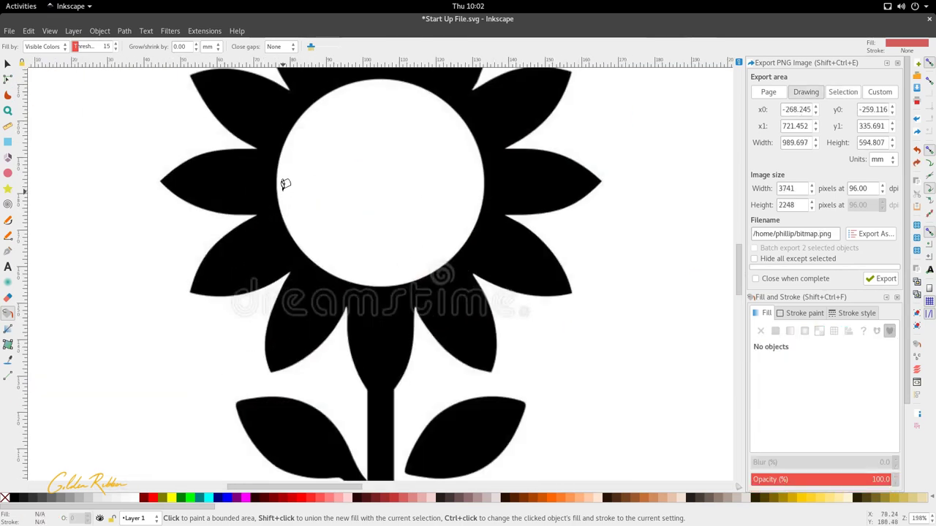
# Step: Fill the black flower head red again, then undo that fill
pyautogui.click(235, 173)
pyautogui.scroll(3, 425, 311)
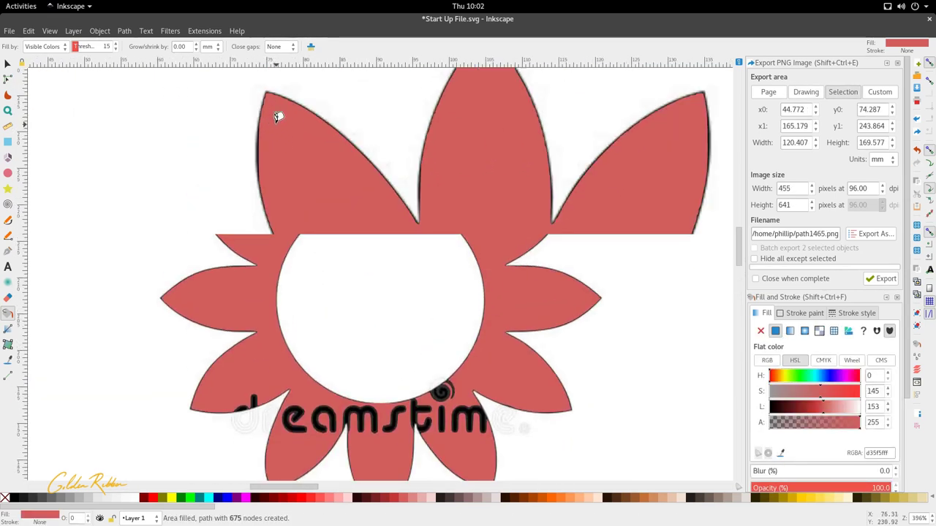
pyautogui.scroll(3, 303, 136)
pyautogui.scroll(-8, 435, 196)
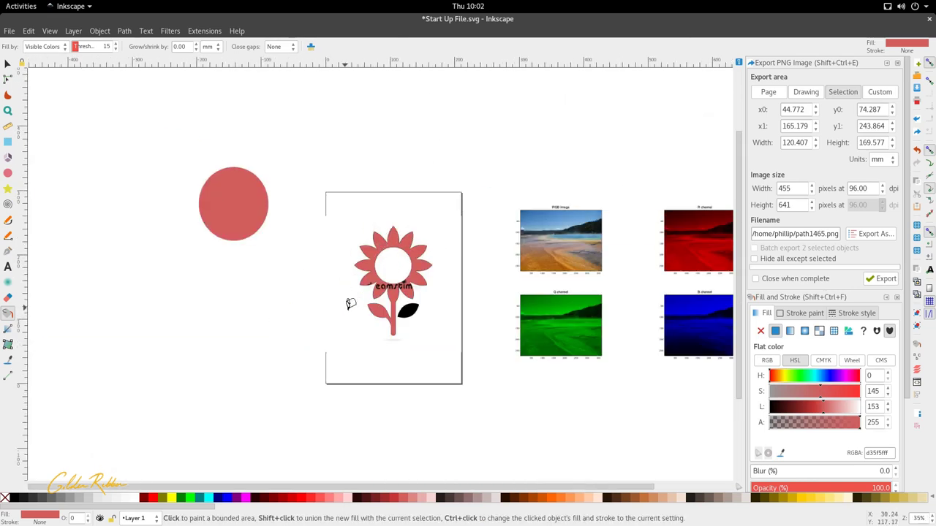
pyautogui.scroll(3, 403, 324)
pyautogui.hotkey('ctrl', 'z')
pyautogui.scroll(-4, 375, 309)
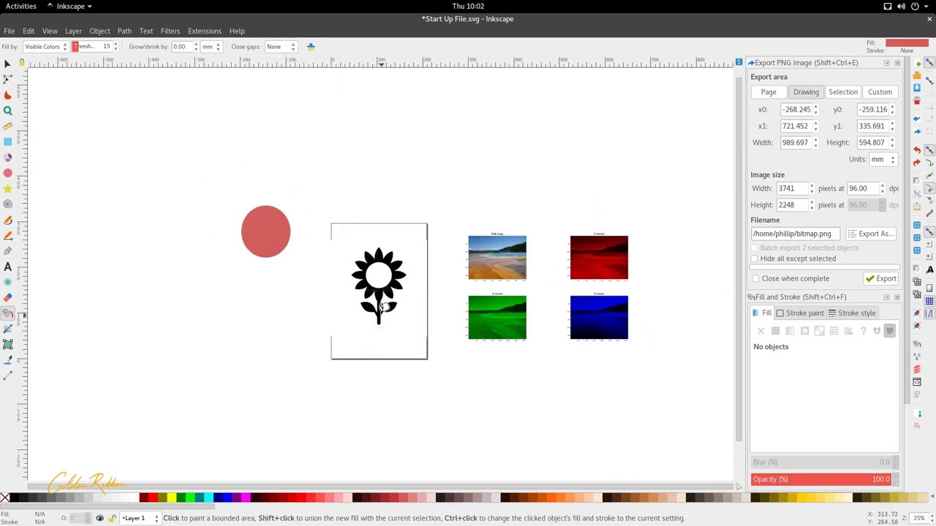
# Step: Return to the Selector, then pick the Paint Bucket tool with the sunflower and red circle in view
pyautogui.press('s')
pyautogui.scroll(2, 378, 329)
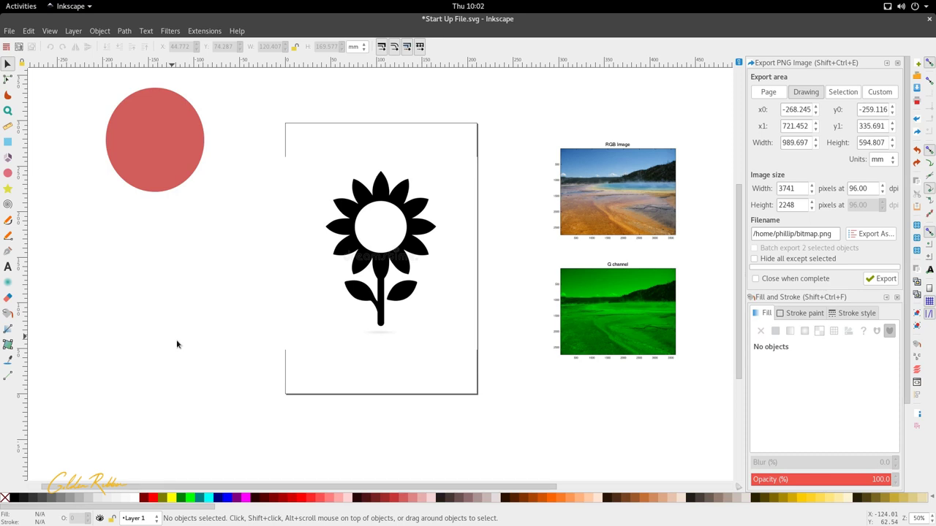
pyautogui.click(8, 313)
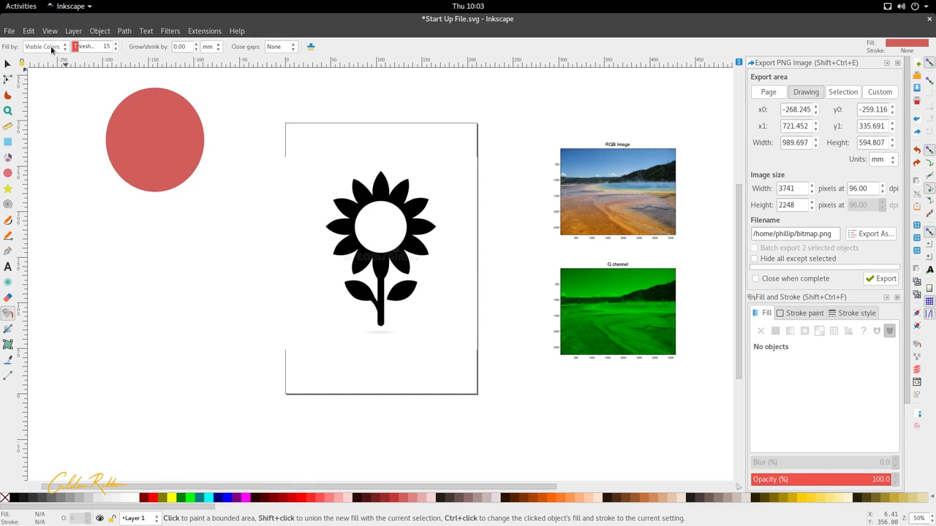
# Step: Move the red circle below the page and duplicate it
pyautogui.scroll(1, 298, 170)
pyautogui.scroll(1, 297, 170)
pyautogui.press('s')
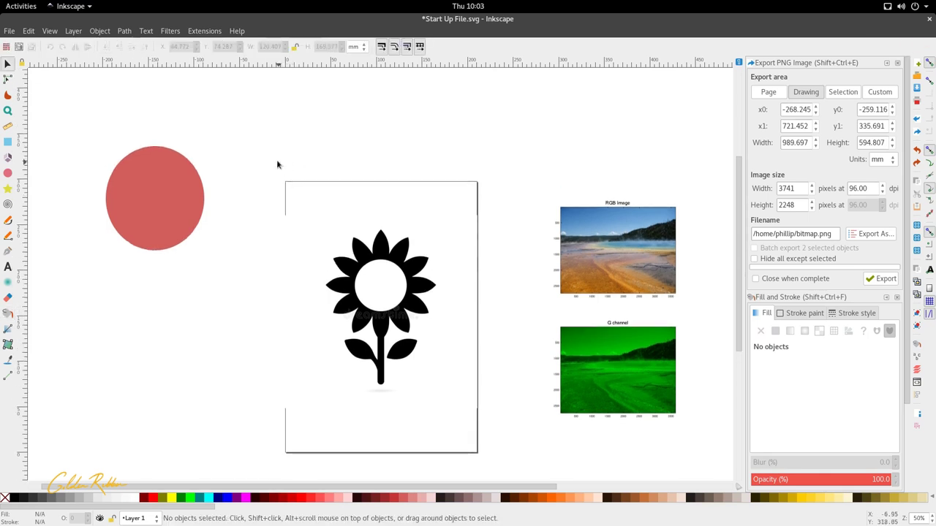
pyautogui.scroll(-3, 249, 164)
pyautogui.moveTo(223, 162); pyautogui.dragTo(280, 286)
pyautogui.hotkey('ctrl', 'd')
pyautogui.scroll(3, 232, 287)
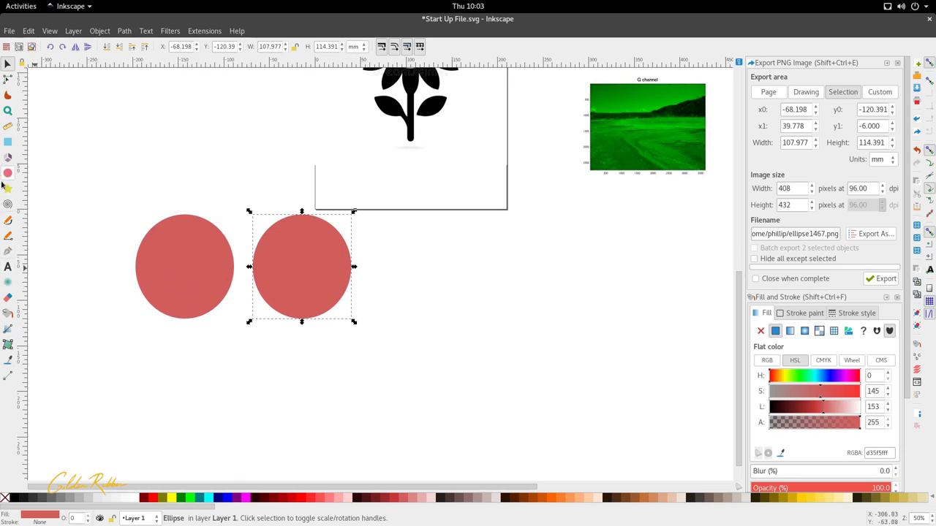
# Step: Recolour the left circle purple, shift it left, and bucket-fill over the right circle in purple
pyautogui.click(8, 313)
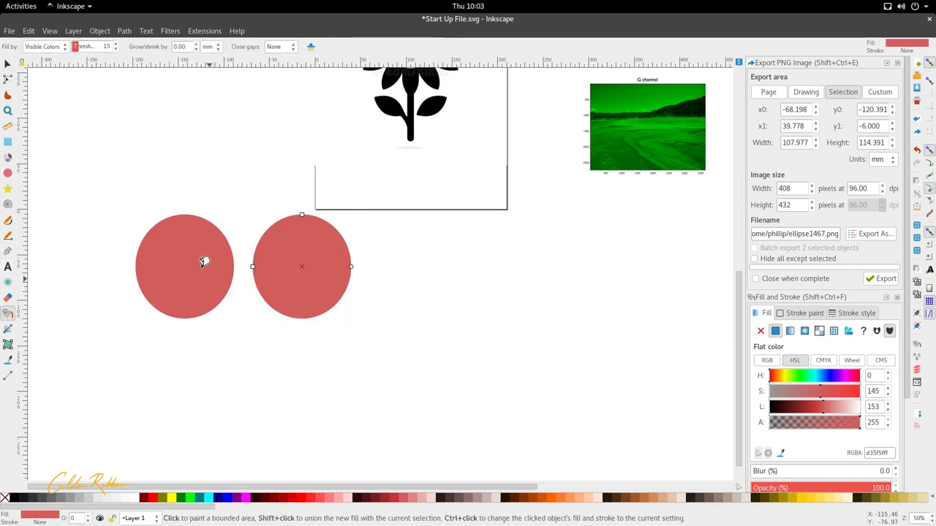
pyautogui.press('s')
pyautogui.click(175, 278)
pyautogui.click(234, 498)
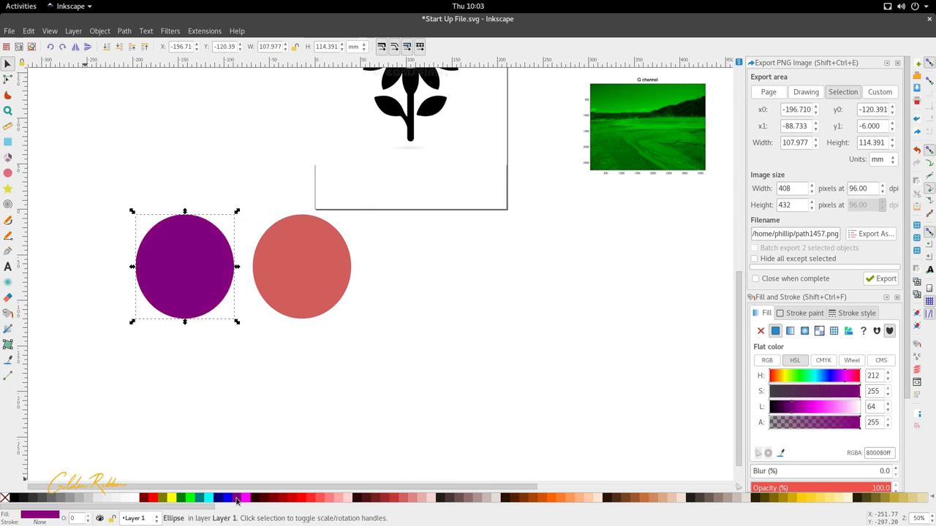
pyautogui.moveTo(195, 244); pyautogui.dragTo(154, 244)
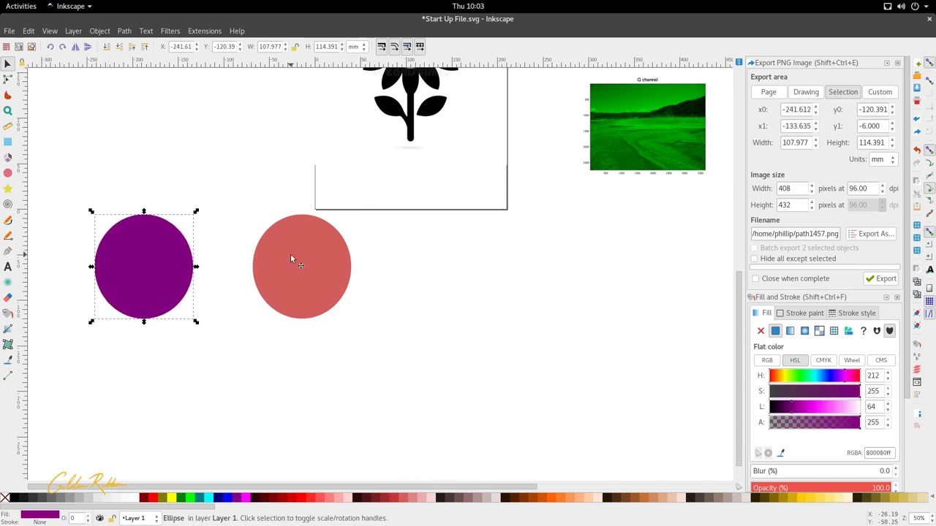
pyautogui.click(8, 313)
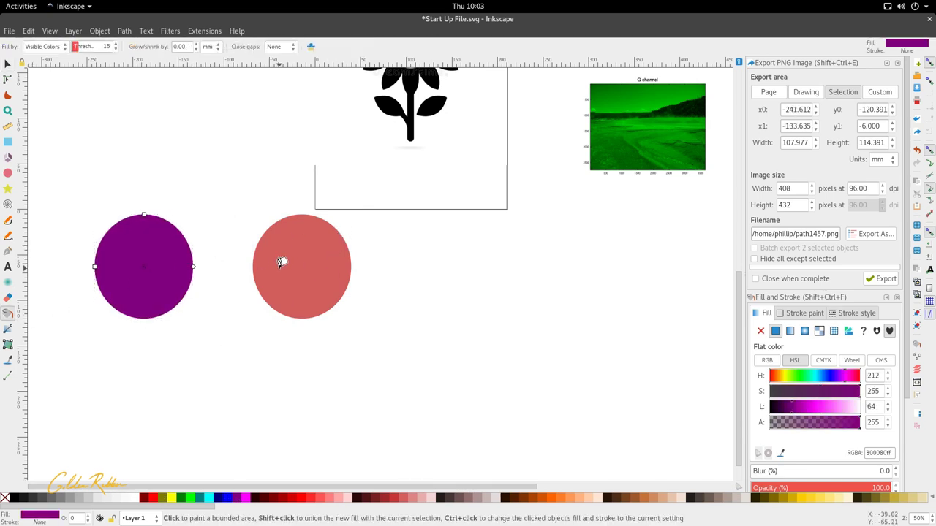
pyautogui.moveTo(326, 293)
pyautogui.mouseDown()
pyautogui.moveTo(327, 258)
pyautogui.moveTo(289, 242)
pyautogui.moveTo(290, 275)
pyautogui.moveTo(313, 277)
pyautogui.moveTo(323, 257)
pyautogui.moveTo(304, 231)
pyautogui.moveTo(274, 233)
pyautogui.moveTo(272, 261)
pyautogui.moveTo(279, 276)
pyautogui.moveTo(322, 277)
pyautogui.moveTo(325, 294)
pyautogui.moveTo(305, 299)
pyautogui.moveTo(280, 275)
pyautogui.moveTo(323, 248)
pyautogui.moveTo(291, 219)
pyautogui.mouseUp()
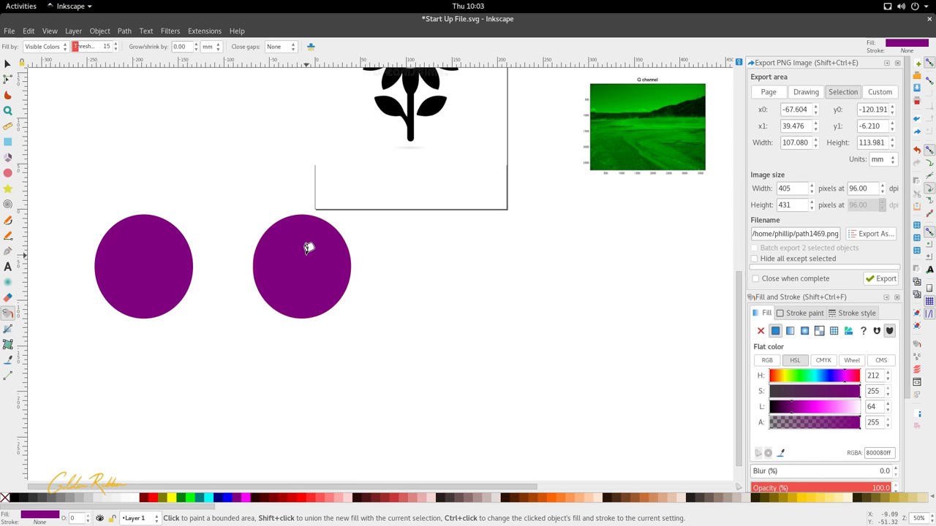
# Step: Zoom in and pull the purple fill shape straight down off the red circle
pyautogui.press('s')
pyautogui.press('3')
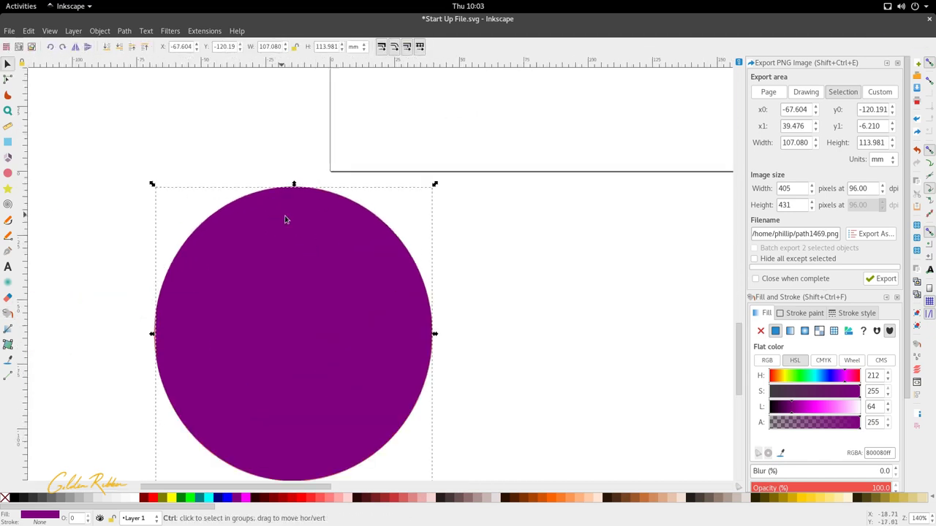
pyautogui.keyDown('ctrl'); pyautogui.scroll(3, 302, 212); pyautogui.keyUp('ctrl')
pyautogui.keyDown('ctrl'); pyautogui.scroll(-5, 350, 369); pyautogui.keyUp('ctrl')
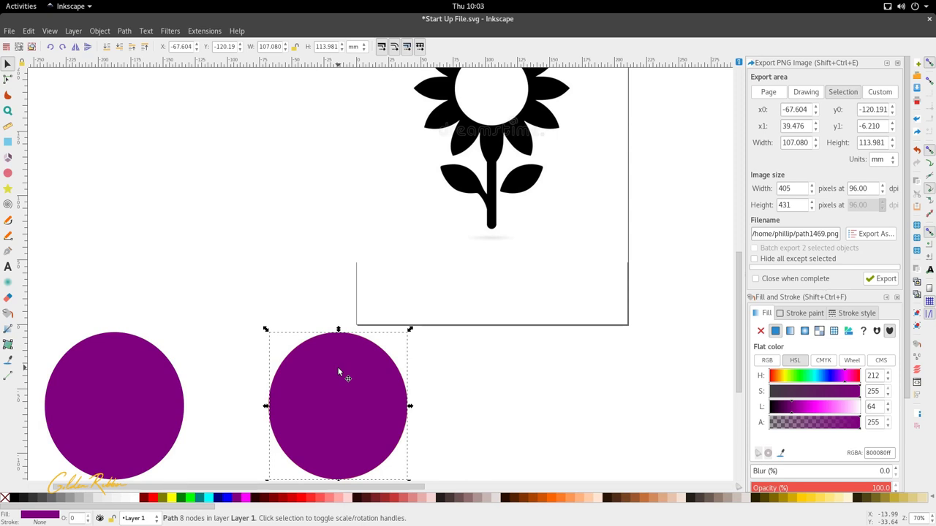
pyautogui.scroll(-4, 338, 373)
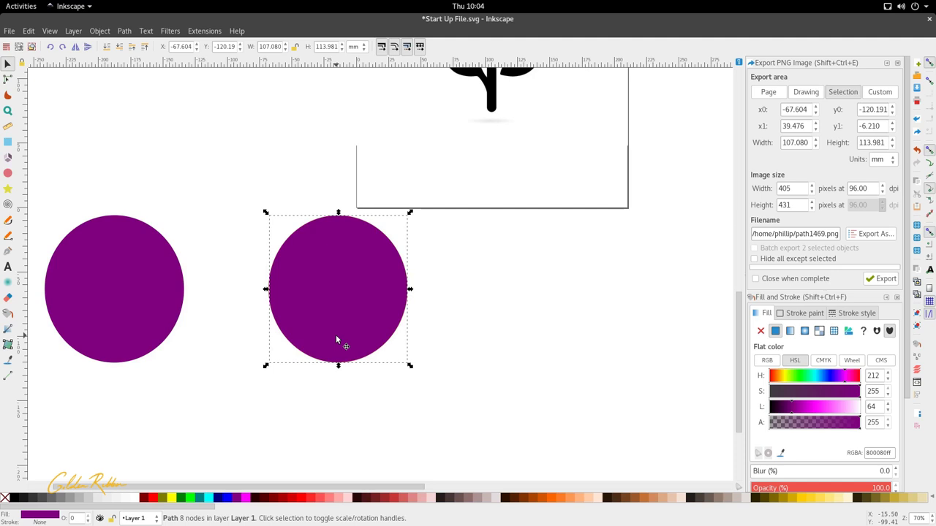
pyautogui.press('ctrl')
pyautogui.scroll(-1, 348, 245)
pyautogui.moveTo(348, 248); pyautogui.dragTo(365, 365)
# Step: Select the uncovered red circle, then the moved purple shape, and inspect its nodes
pyautogui.click(321, 236)
pyautogui.scroll(-3, 329, 252)
pyautogui.scroll(4, 329, 267)
pyautogui.click(327, 265)
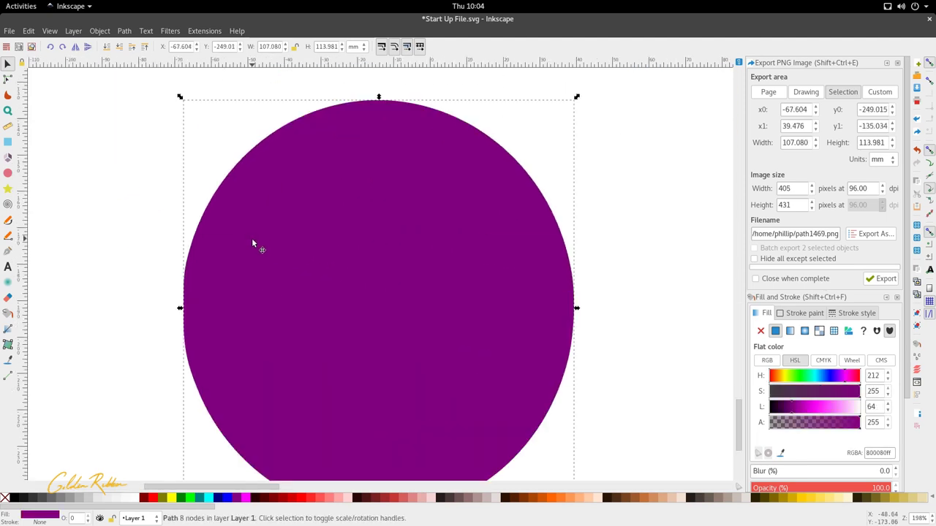
pyautogui.scroll(-1, 278, 409)
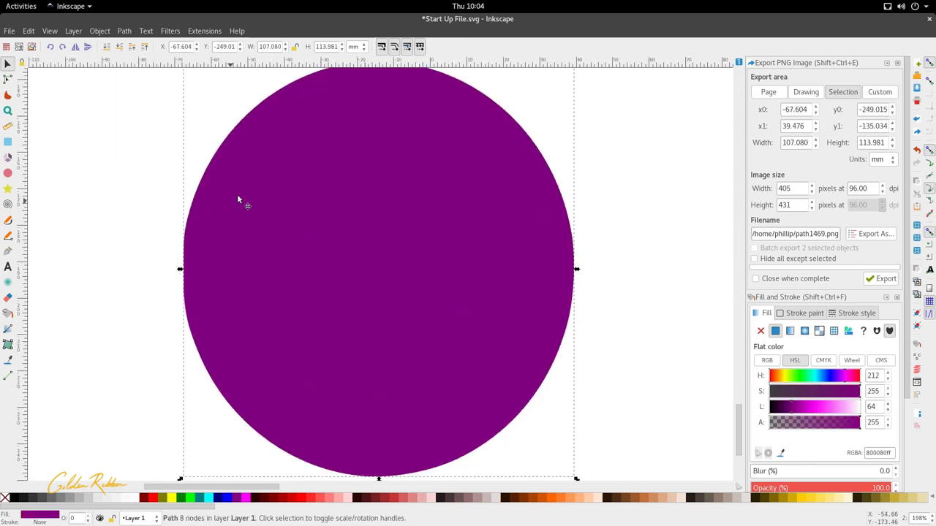
pyautogui.scroll(-6, 258, 324)
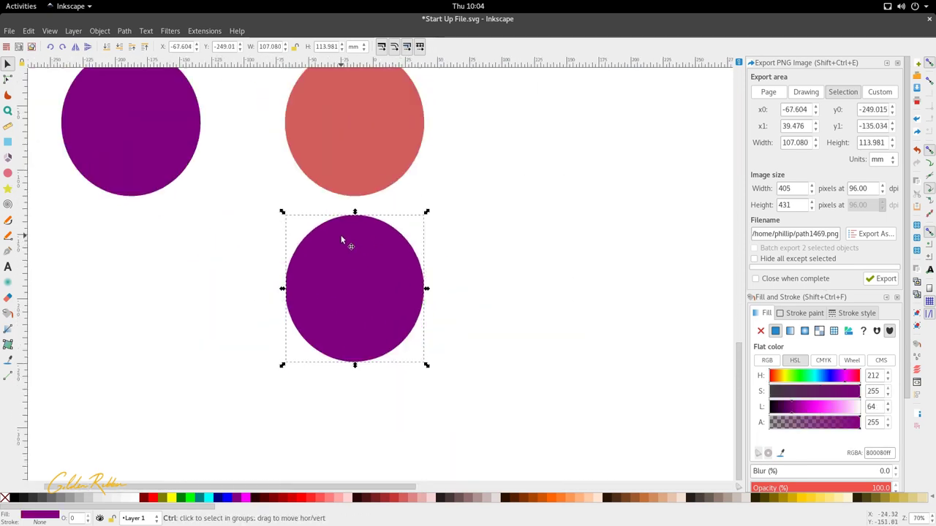
pyautogui.doubleClick(349, 269)
pyautogui.scroll(3, 368, 269)
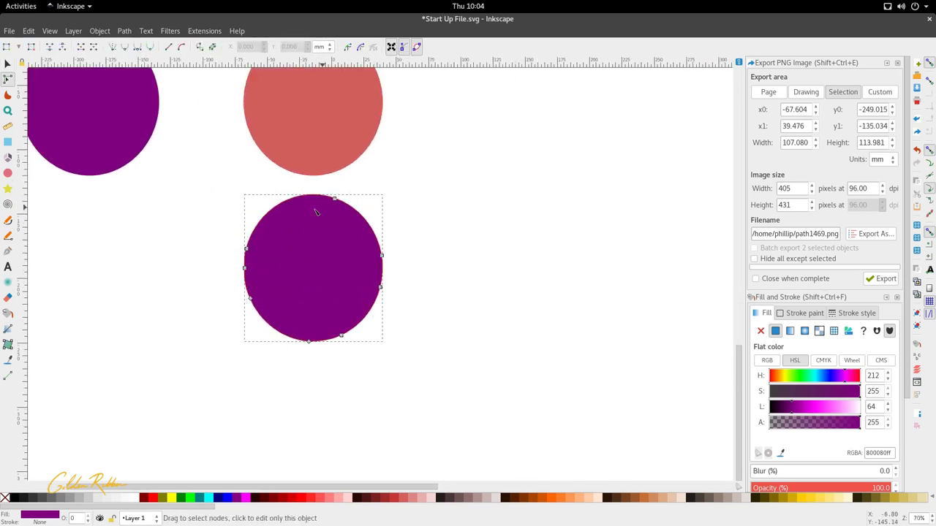
pyautogui.scroll(-4, 309, 219)
pyautogui.scroll(3, 321, 238)
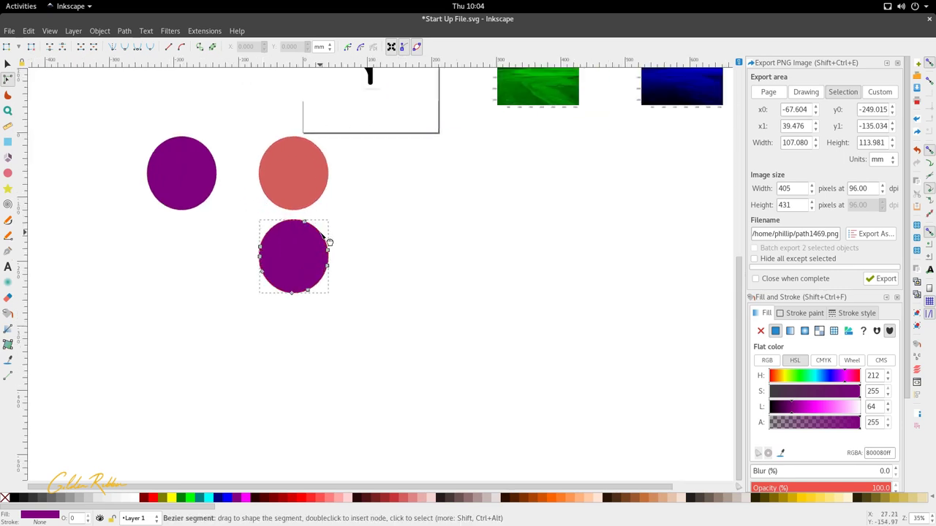
# Step: Delete the purple fill shape, move the purple circle closer, and recolour it red from the red circle
pyautogui.press('s')
pyautogui.press('Delete')
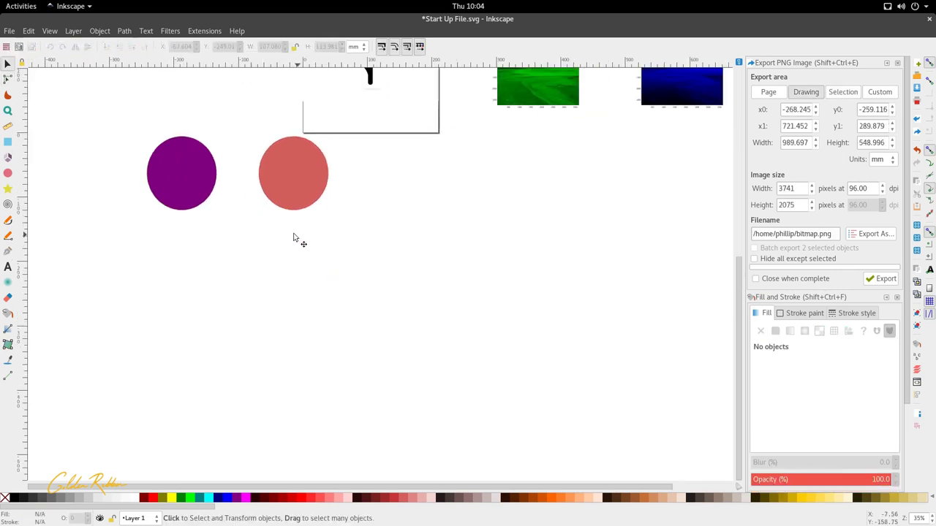
pyautogui.moveTo(208, 198); pyautogui.dragTo(246, 199)
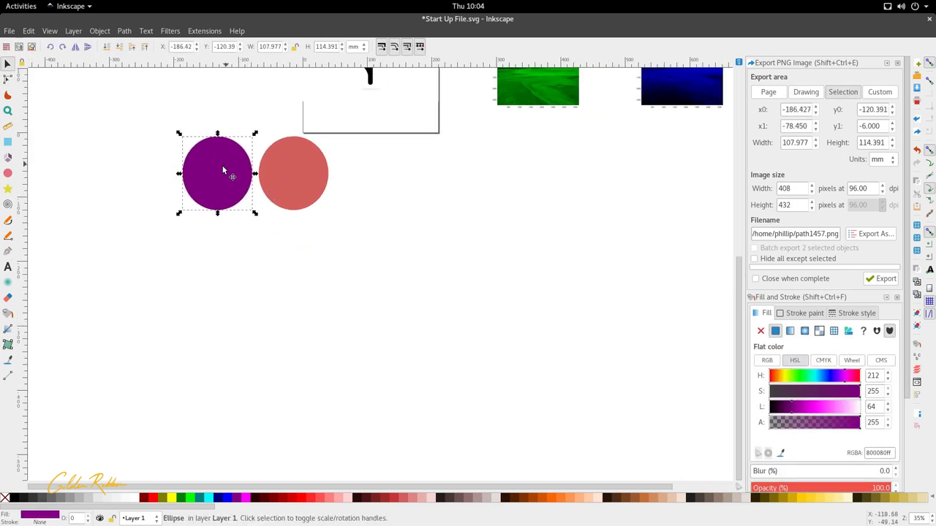
pyautogui.press('d')
pyautogui.click(303, 180)
# Step: Give the right circle a thick dark grey outline and colour the left circle bright green
pyautogui.press('s')
pyautogui.click(291, 181)
pyautogui.keyDown('shift'); pyautogui.click(32, 498); pyautogui.keyUp('shift')
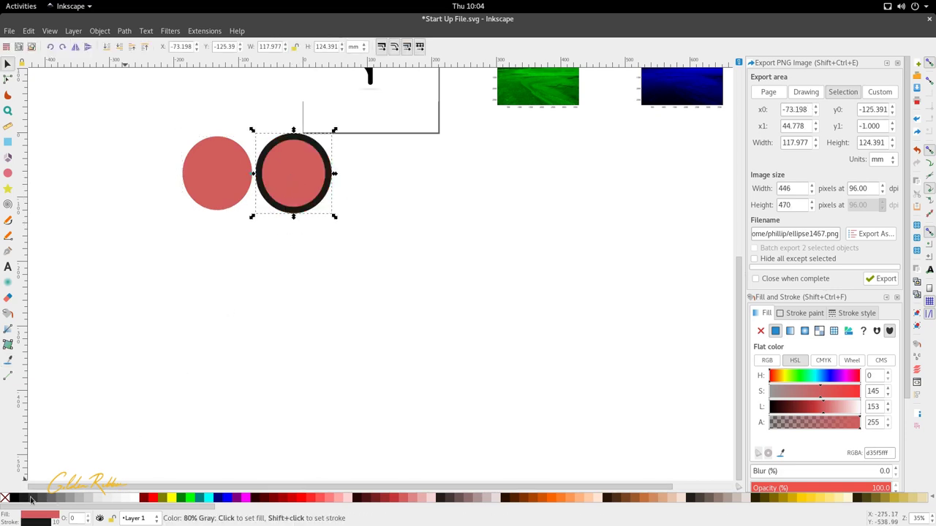
pyautogui.scroll(2, 292, 227)
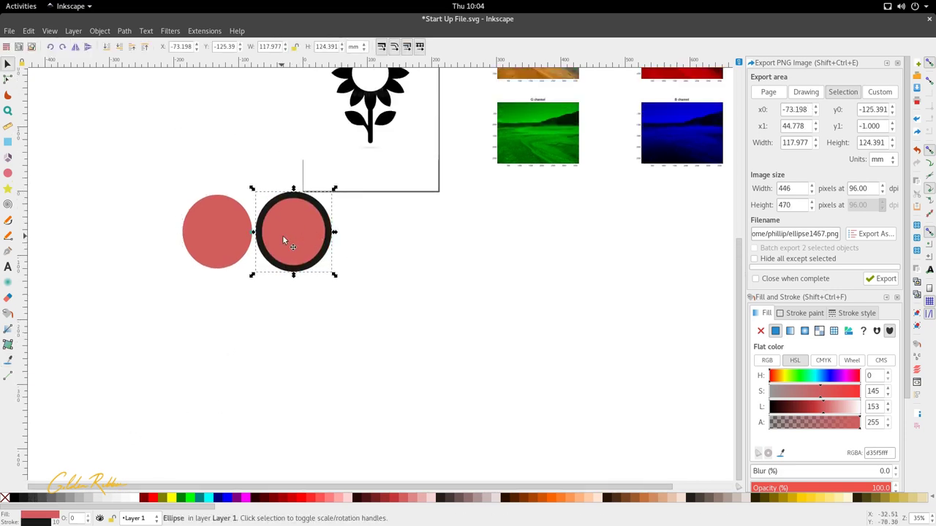
pyautogui.click(196, 251)
pyautogui.click(195, 497)
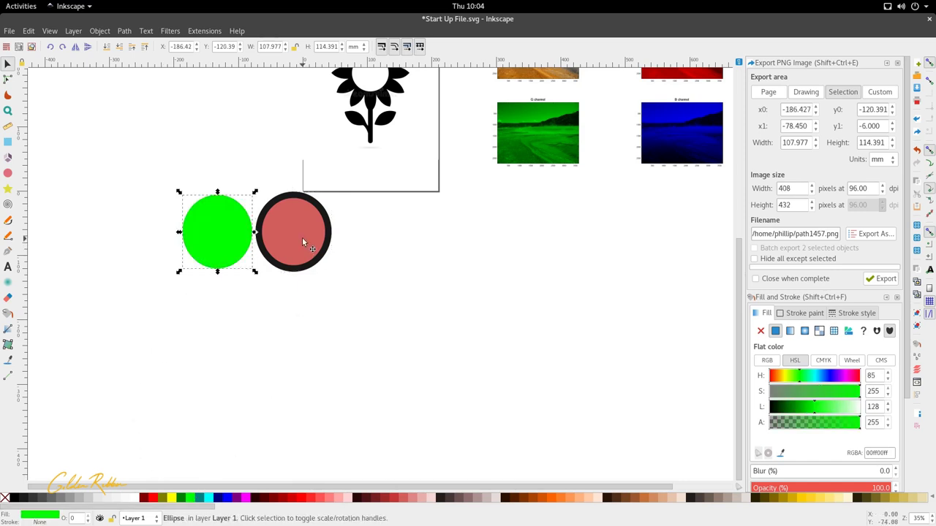
# Step: Bucket-fill the outlined red circle's interior with green, undoing and retrying until it fits
pyautogui.click(8, 313)
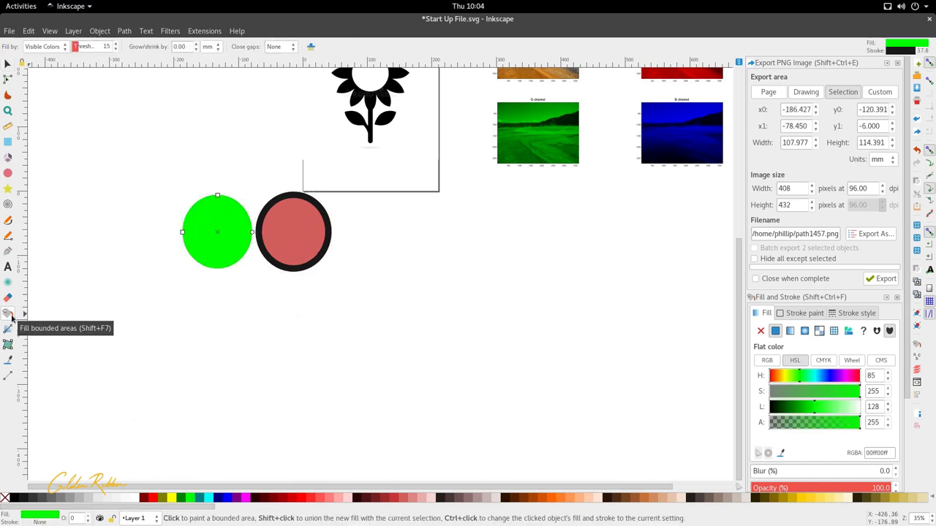
pyautogui.click(294, 237)
pyautogui.hotkey('ctrl', 'z')
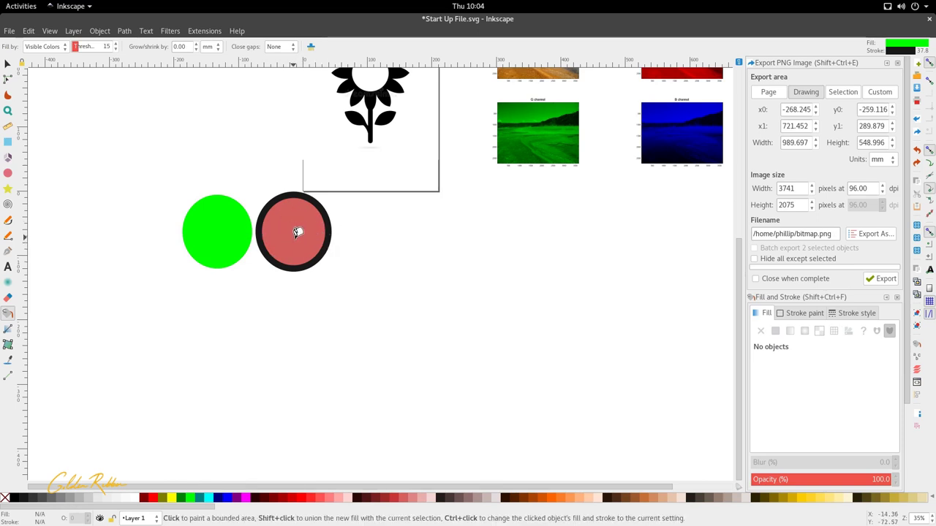
pyautogui.click(296, 232)
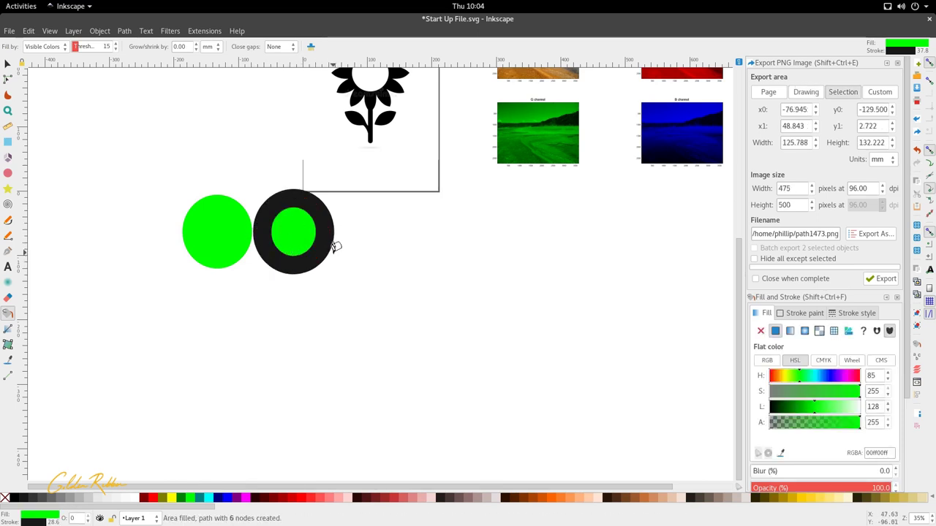
pyautogui.scroll(2, 330, 232)
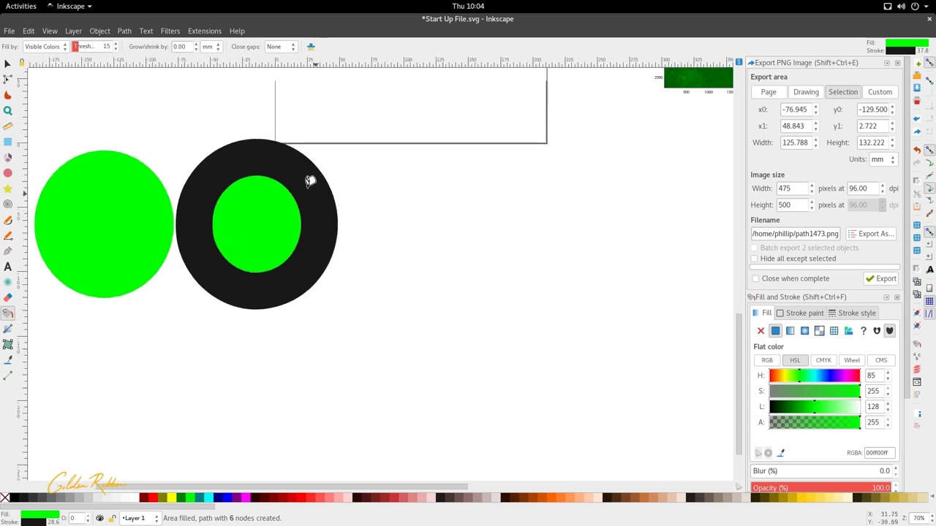
pyautogui.scroll(-3, 287, 235)
pyautogui.hotkey('ctrl', 'z')
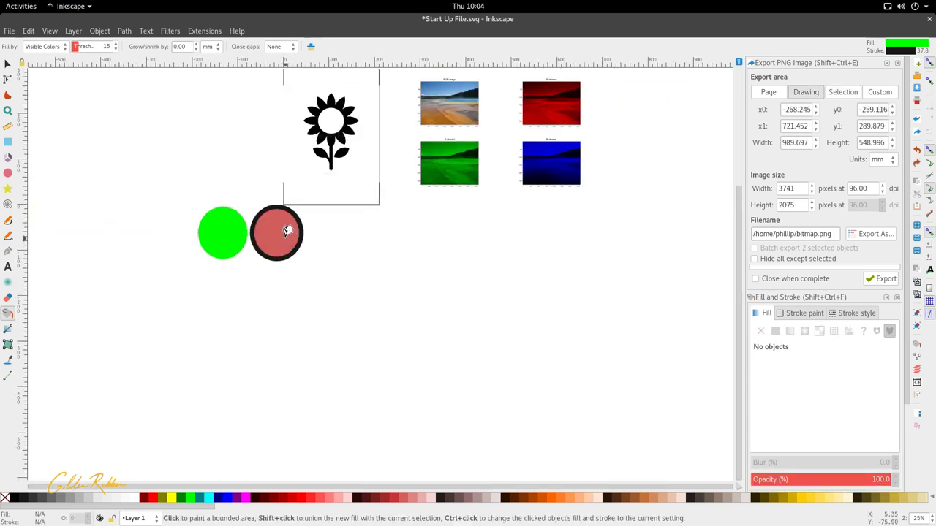
pyautogui.scroll(1, 291, 234)
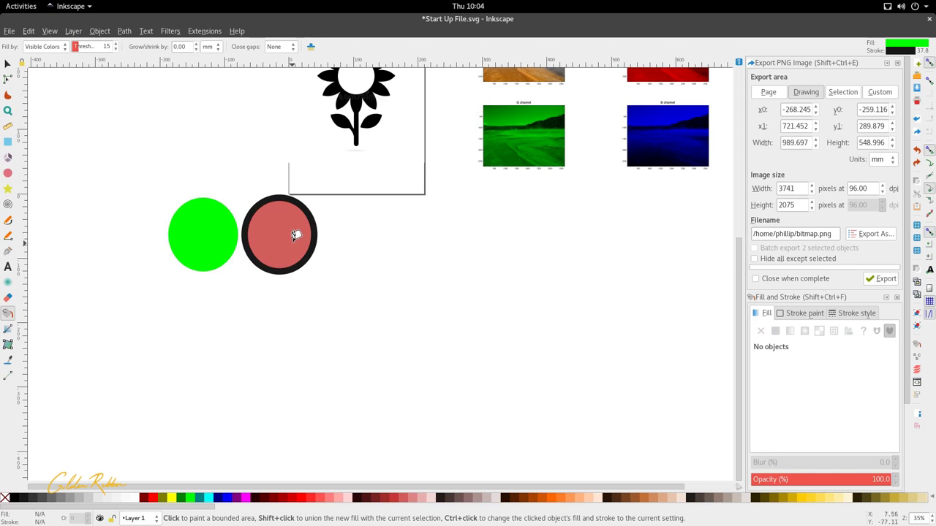
pyautogui.click(274, 215)
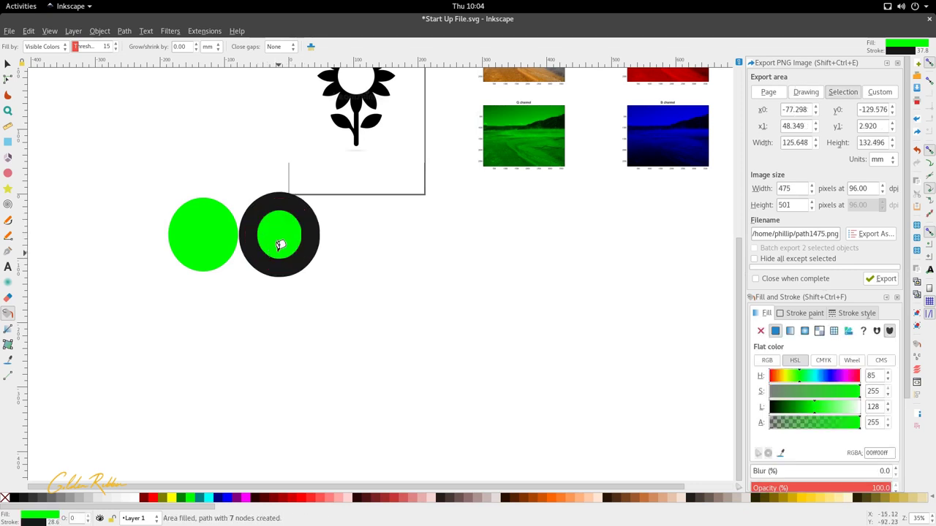
pyautogui.scroll(3, 299, 238)
# Step: Check the fill path's nodes and drag the green-centred ring to the circle's right
pyautogui.press('s')
pyautogui.press('n')
pyautogui.scroll(-2, 250, 234)
pyautogui.press('s')
pyautogui.moveTo(246, 225); pyautogui.dragTo(407, 226)
# Step: Nudge the green-centred ring back toward the red circle and remove its black outline
pyautogui.click(249, 245)
pyautogui.press('e')
pyautogui.press('s')
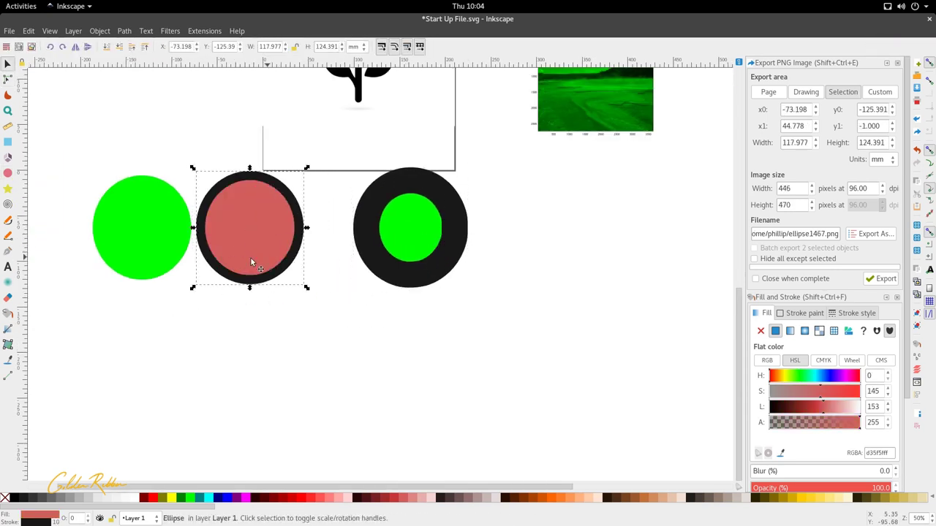
pyautogui.moveTo(260, 254); pyautogui.dragTo(204, 247)
pyautogui.hotkey('ctrl', 'z')
pyautogui.moveTo(397, 261); pyautogui.dragTo(378, 264)
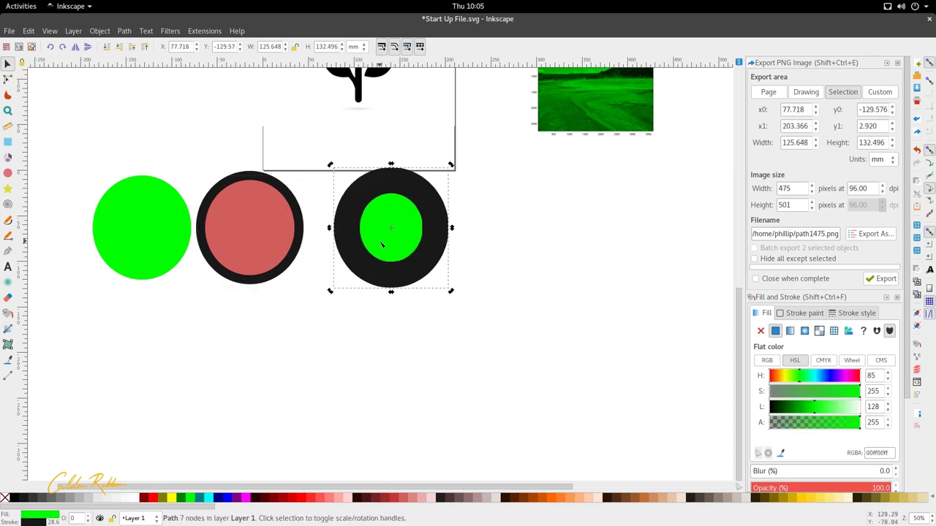
pyautogui.press('n')
pyautogui.rightClick(33, 522)
pyautogui.click(73, 512)
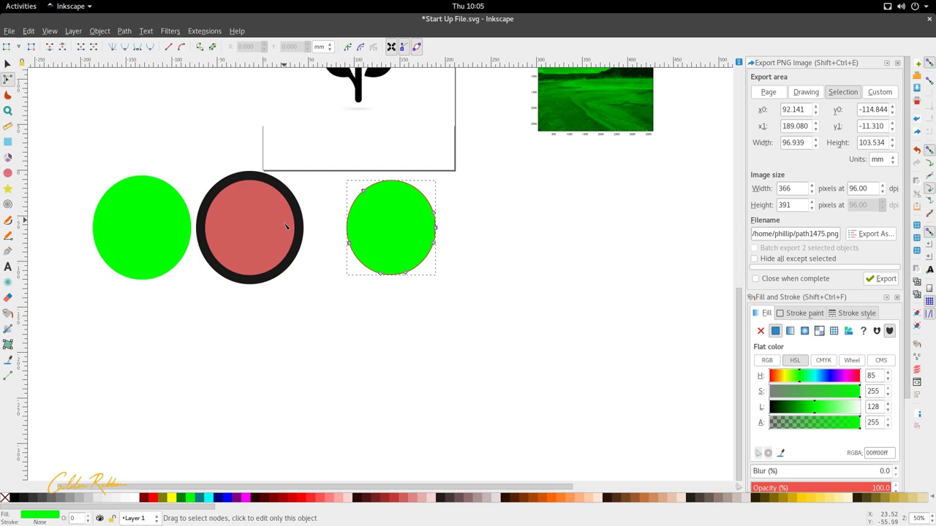
# Step: Add and undo another green bucket fill and a move, then select the green circle path
pyautogui.click(7, 313)
pyautogui.moveTo(262, 204)
pyautogui.mouseDown()
pyautogui.moveTo(231, 209)
pyautogui.moveTo(238, 238)
pyautogui.moveTo(269, 203)
pyautogui.moveTo(238, 192)
pyautogui.moveTo(225, 223)
pyautogui.moveTo(397, 243)
pyautogui.moveTo(501, 242)
pyautogui.mouseUp()
pyautogui.hotkey('ctrl', 'z')
pyautogui.press('s')
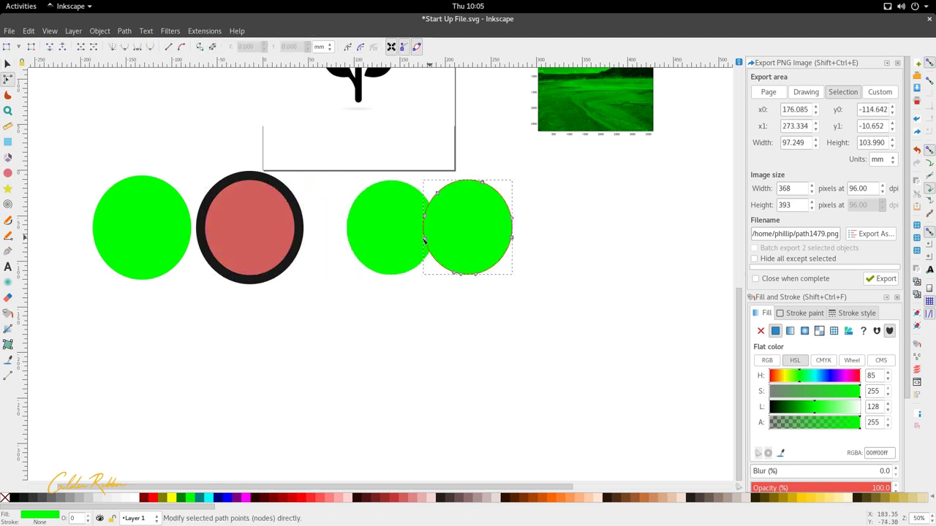
pyautogui.moveTo(246, 247); pyautogui.dragTo(274, 246)
pyautogui.hotkey('ctrl', 'z')
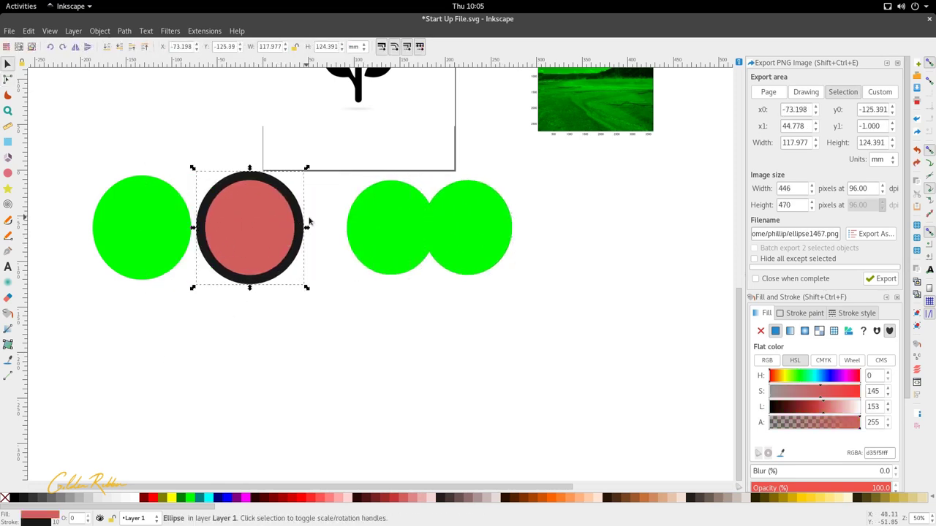
pyautogui.scroll(-3, 329, 230)
pyautogui.press('Tab')
# Step: Select the two green circles to clear them away
pyautogui.keyDown('shift'); pyautogui.click(383, 229); pyautogui.keyUp('shift')
pyautogui.keyDown('shift'); pyautogui.click(274, 231); pyautogui.keyUp('shift')
pyautogui.scroll(3, 289, 227)
pyautogui.press('Escape')
pyautogui.scroll(-1, 288, 227)
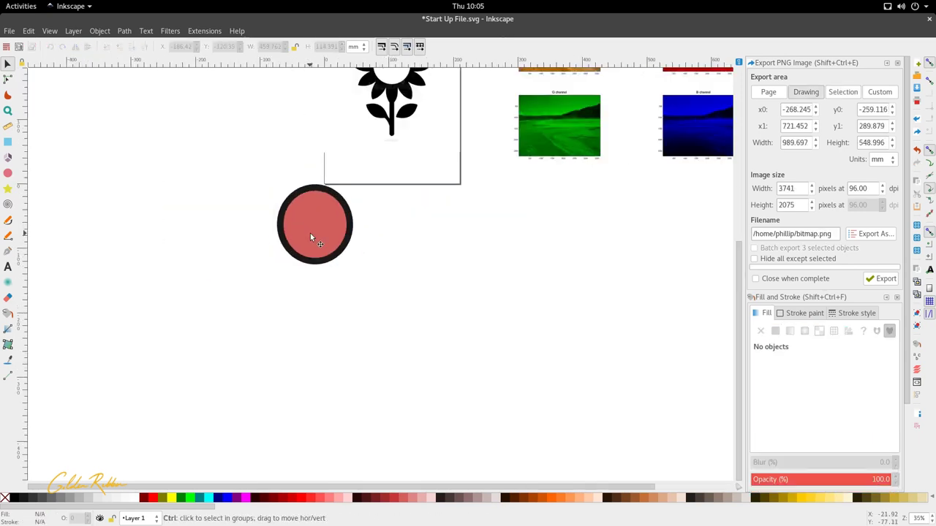
# Step: Duplicate the red circle to its left and remove the black outlines from both circles
pyautogui.click(300, 232)
pyautogui.hotkey('ctrl', 'd')
pyautogui.moveTo(299, 231); pyautogui.dragTo(234, 233)
pyautogui.keyDown('shift'); pyautogui.click(311, 235); pyautogui.keyUp('shift')
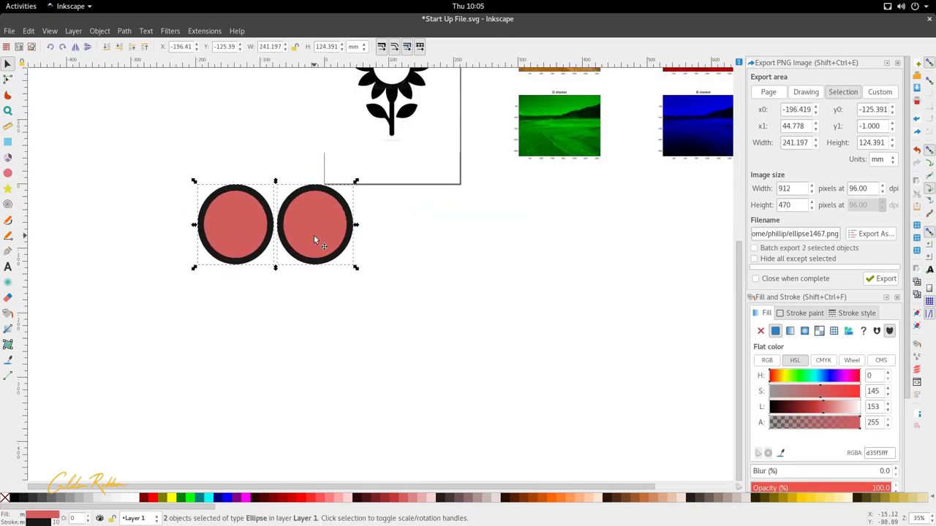
pyautogui.rightClick(41, 522)
pyautogui.click(73, 518)
pyautogui.press('Escape')
# Step: Duplicate the left circle further left and colour it with the green image's colour
pyautogui.click(247, 221)
pyautogui.hotkey('ctrl', 'd')
pyautogui.moveTo(247, 226)
pyautogui.mouseDown()
pyautogui.moveTo(163, 232)
pyautogui.moveTo(258, 232)
pyautogui.mouseUp()
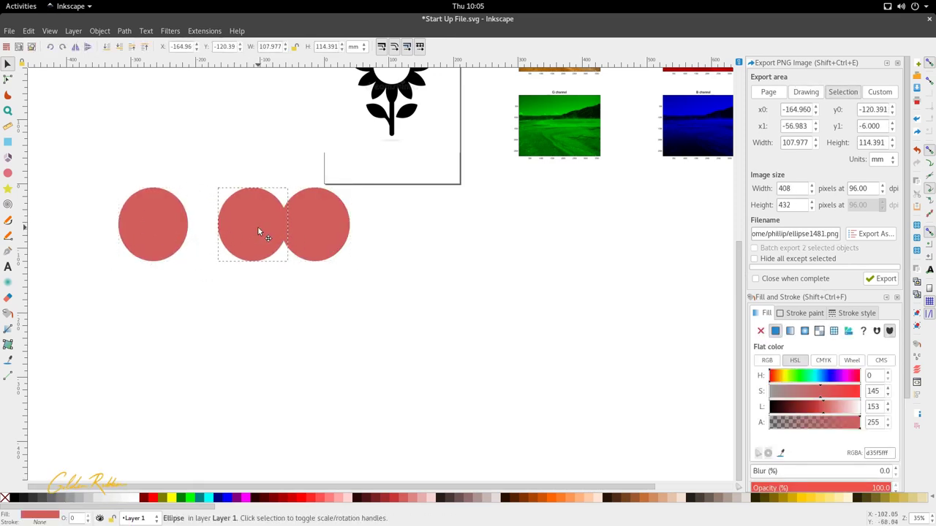
pyautogui.click(162, 248)
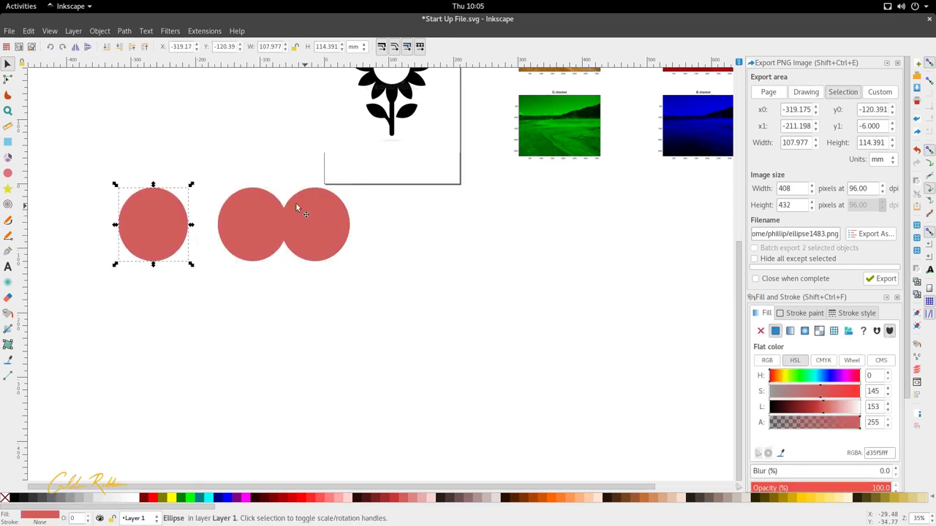
pyautogui.press('d')
pyautogui.click(590, 105)
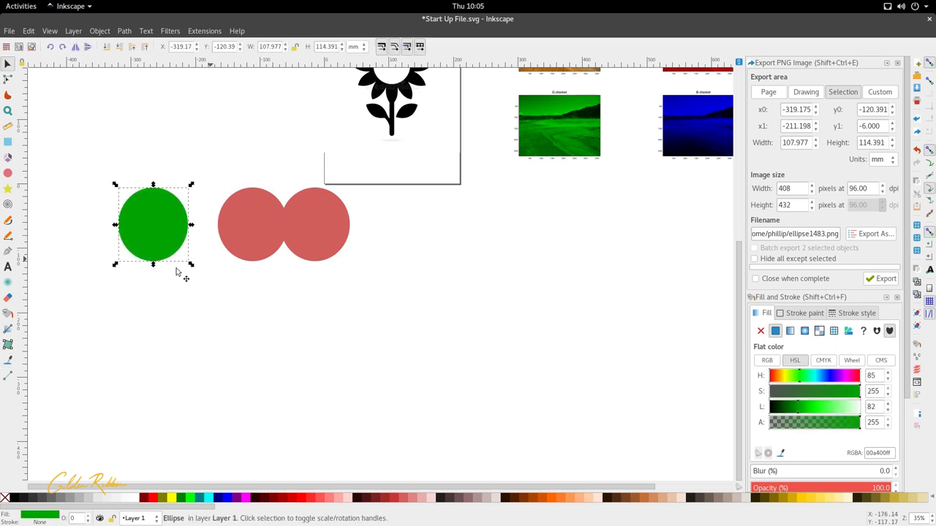
# Step: Bucket-fill across both overlapping red circles and drag the green shape below to inspect it
pyautogui.click(232, 236)
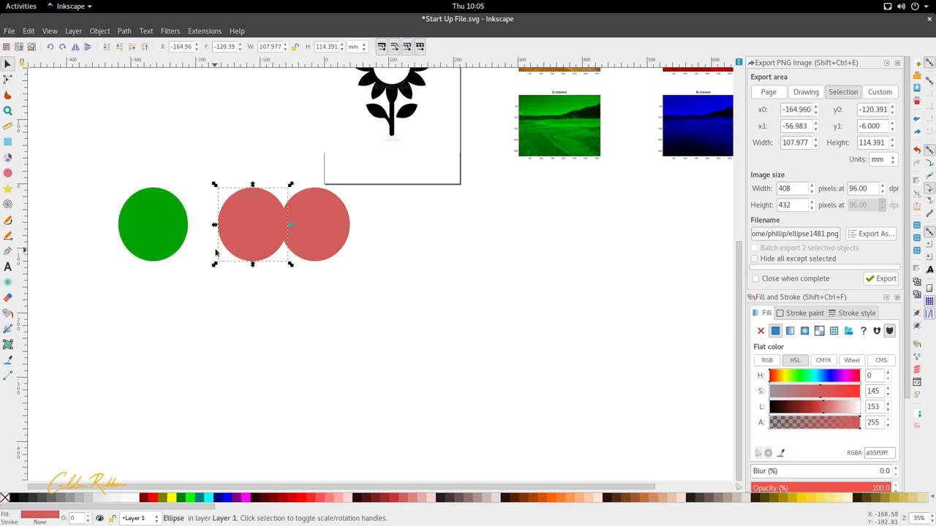
pyautogui.click(8, 329)
pyautogui.click(8, 313)
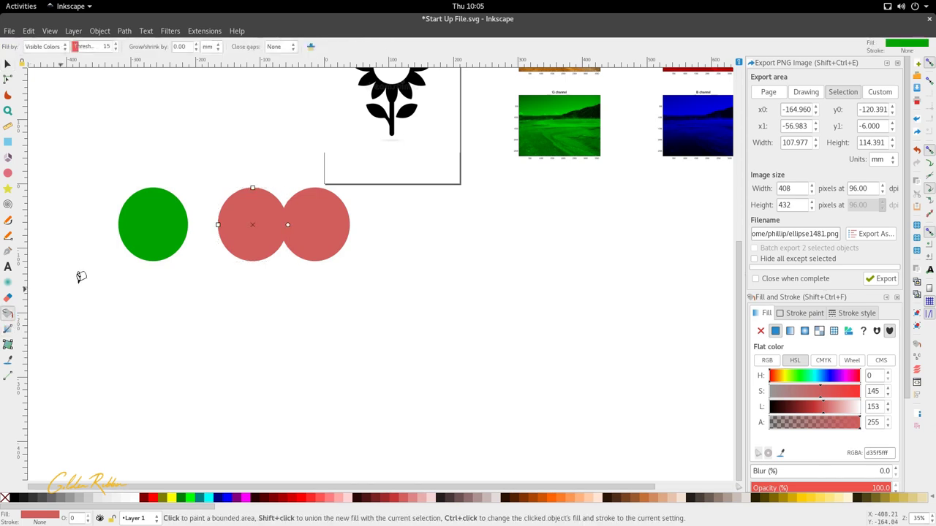
pyautogui.moveTo(234, 212)
pyautogui.mouseDown()
pyautogui.moveTo(286, 226)
pyautogui.moveTo(322, 215)
pyautogui.moveTo(308, 200)
pyautogui.moveTo(240, 236)
pyautogui.moveTo(243, 206)
pyautogui.moveTo(293, 223)
pyautogui.mouseUp()
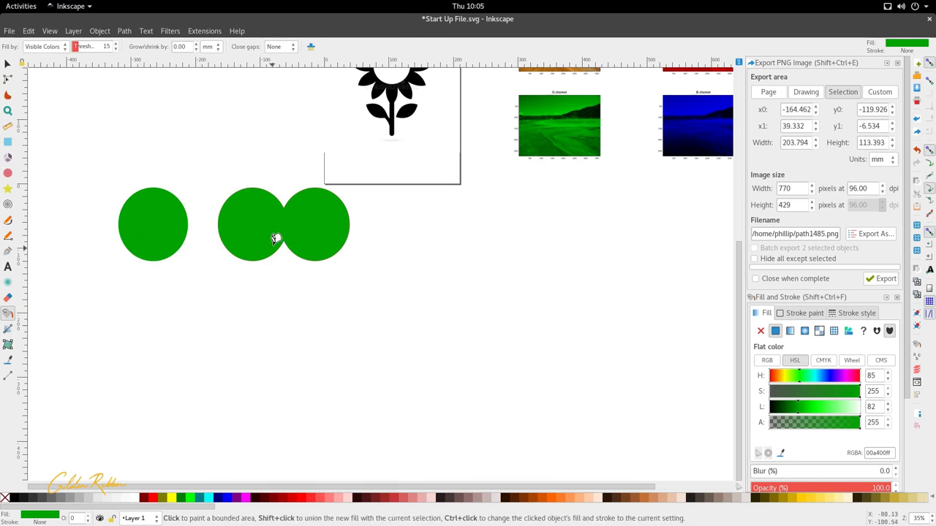
pyautogui.click(8, 64)
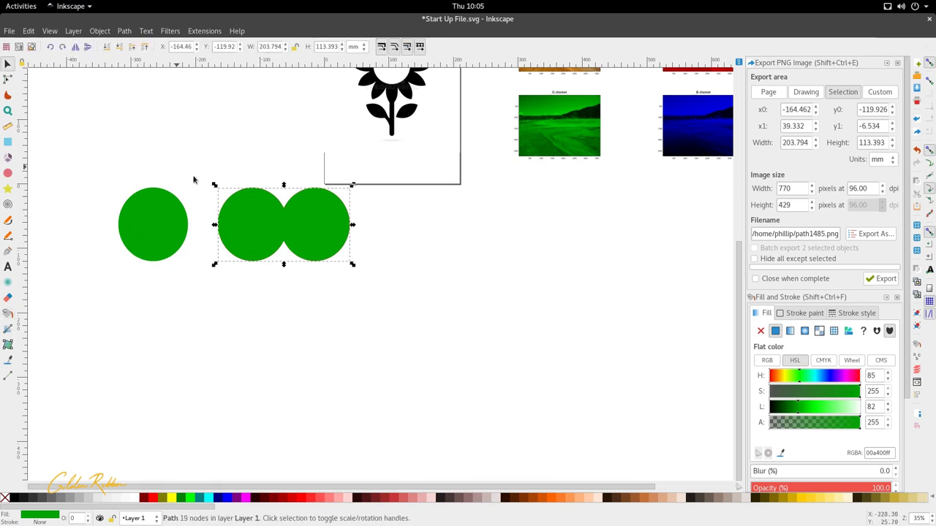
pyautogui.moveTo(249, 201); pyautogui.dragTo(271, 321)
pyautogui.doubleClick(271, 320)
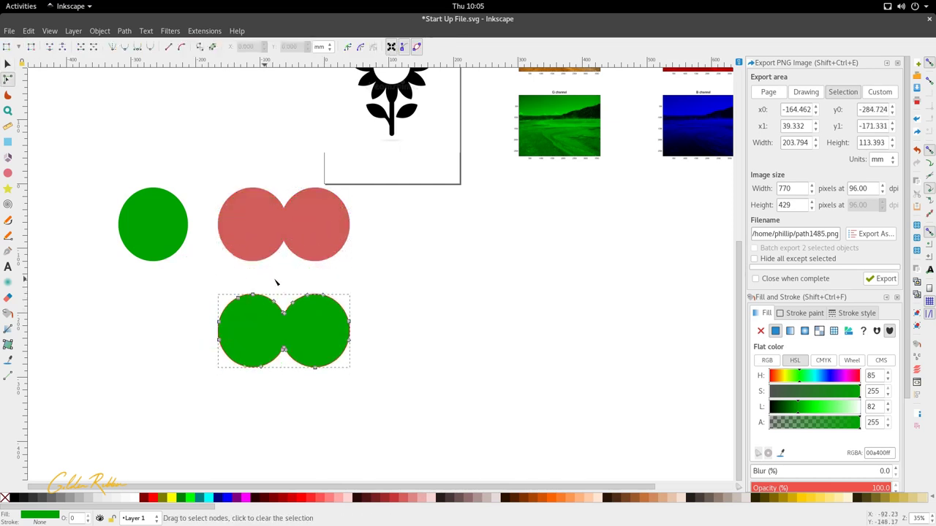
pyautogui.click(183, 309)
# Step: Delete the leftmost green circle and the green two-circle fill shape
pyautogui.press('s')
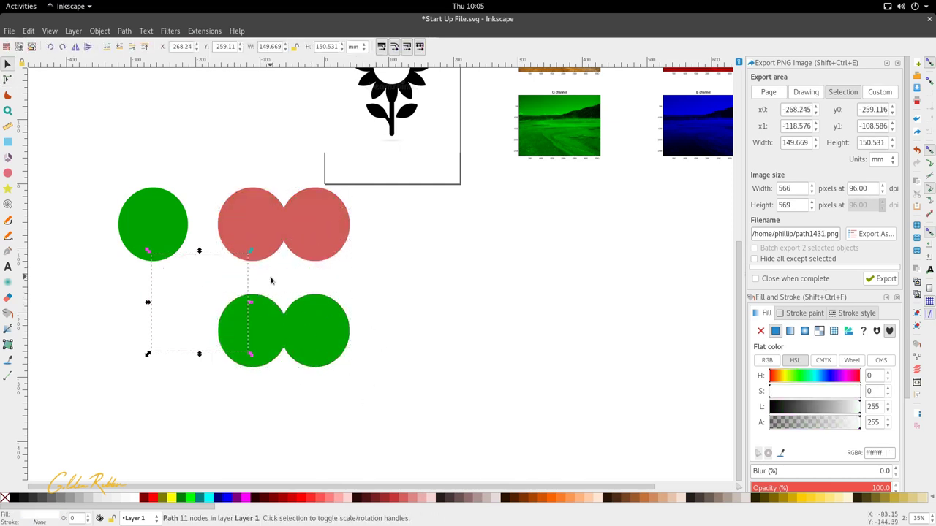
pyautogui.click(271, 280)
pyautogui.scroll(-3, 271, 280)
pyautogui.click(274, 301)
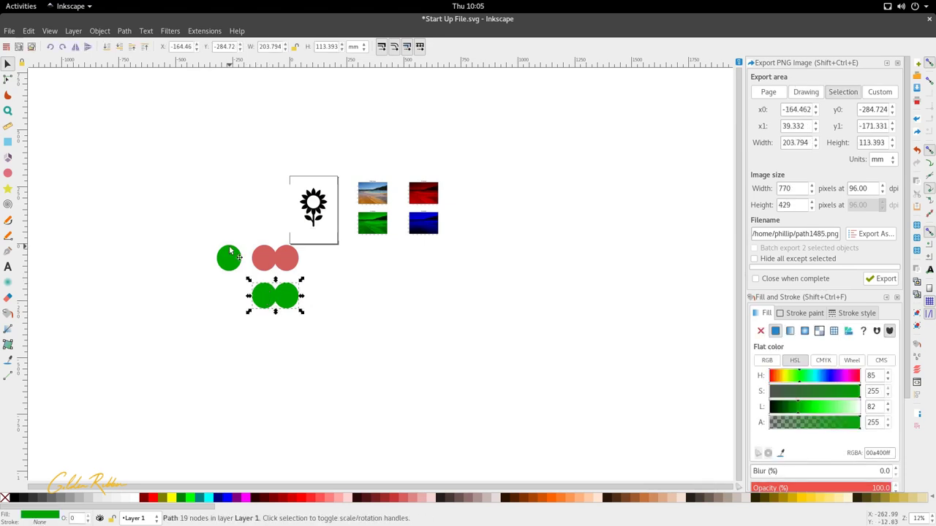
pyautogui.press('Delete')
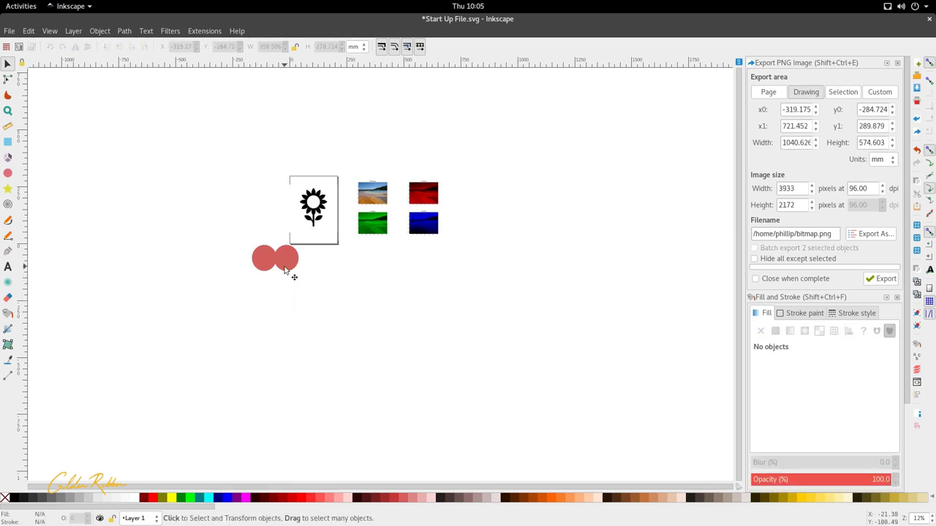
# Step: Delete both red circles, leaving only the sunflower page and images
pyautogui.scroll(3, 282, 267)
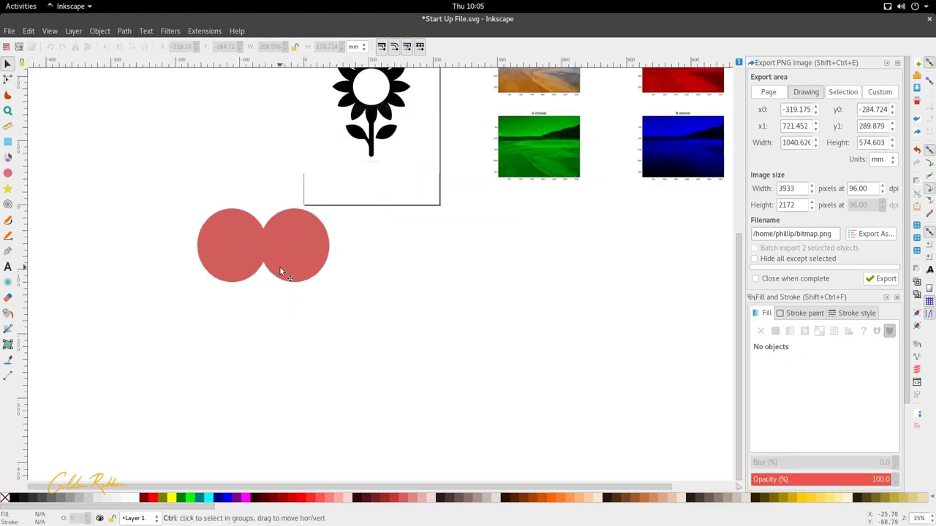
pyautogui.click(280, 266)
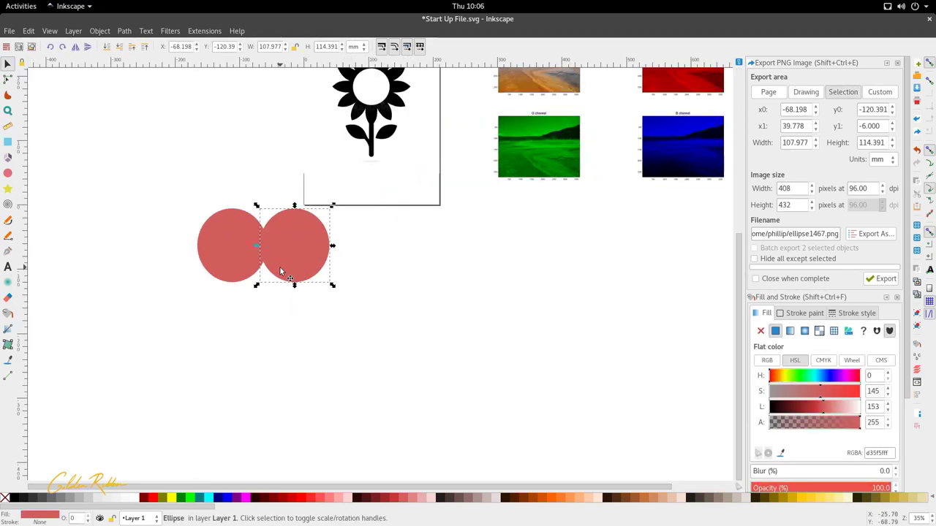
pyautogui.keyDown('shift'); pyautogui.click(243, 253); pyautogui.keyUp('shift')
pyautogui.press('Delete')
pyautogui.scroll(3, 273, 206)
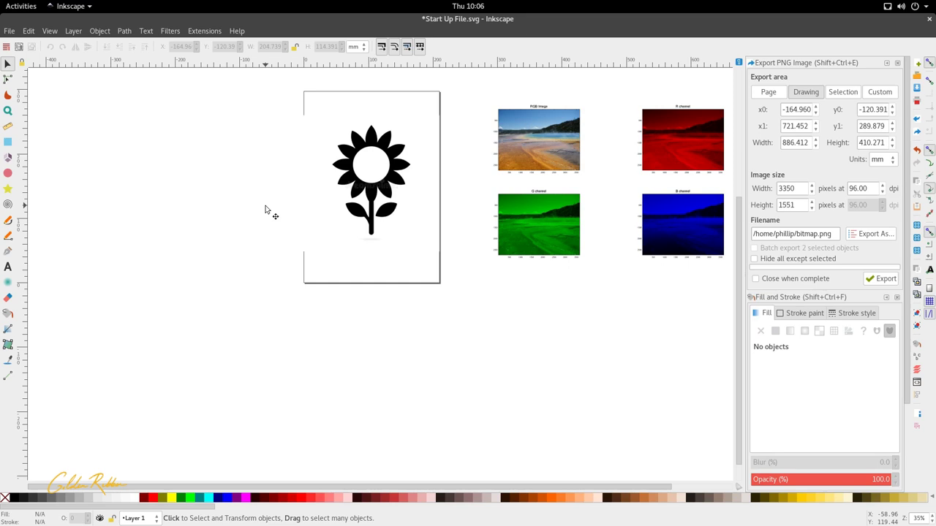
# Step: Test green bucket fills on the sunflower's black shape and white centre, undoing each
pyautogui.click(9, 312)
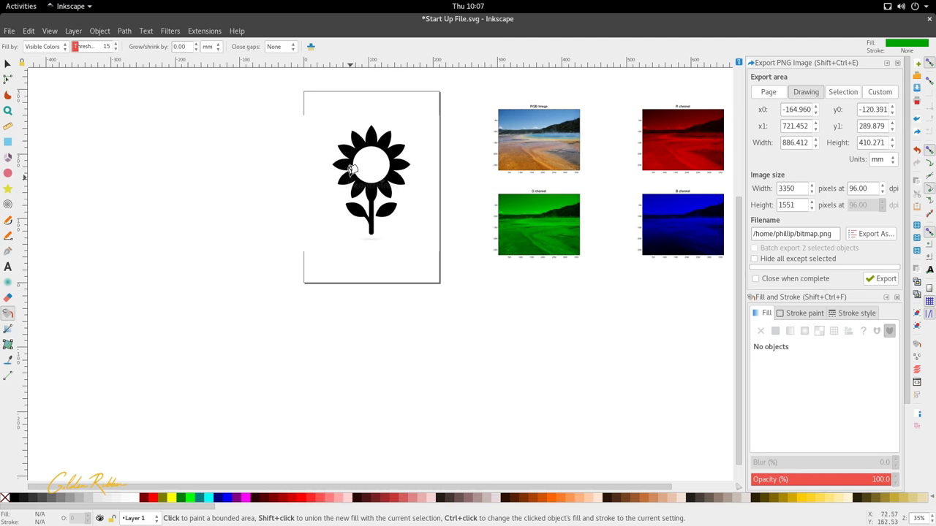
pyautogui.click(353, 173)
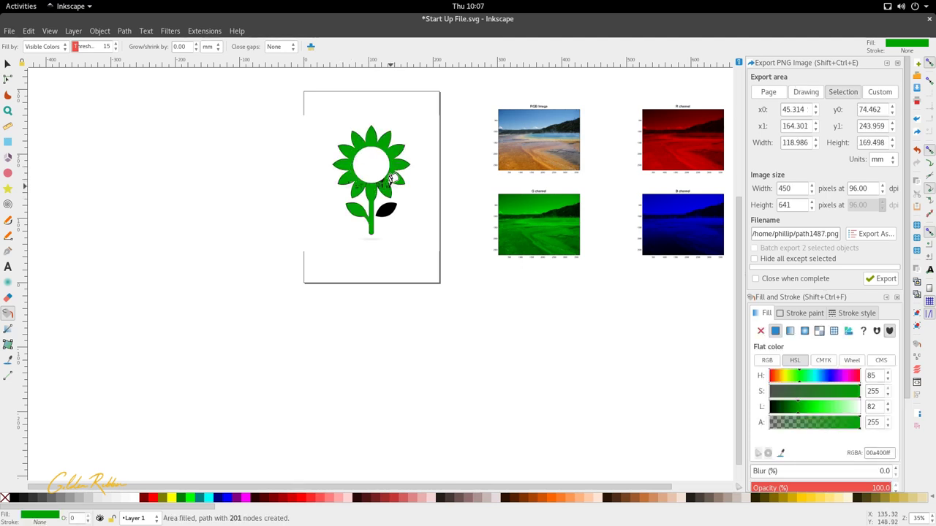
pyautogui.hotkey('ctrl', 'z')
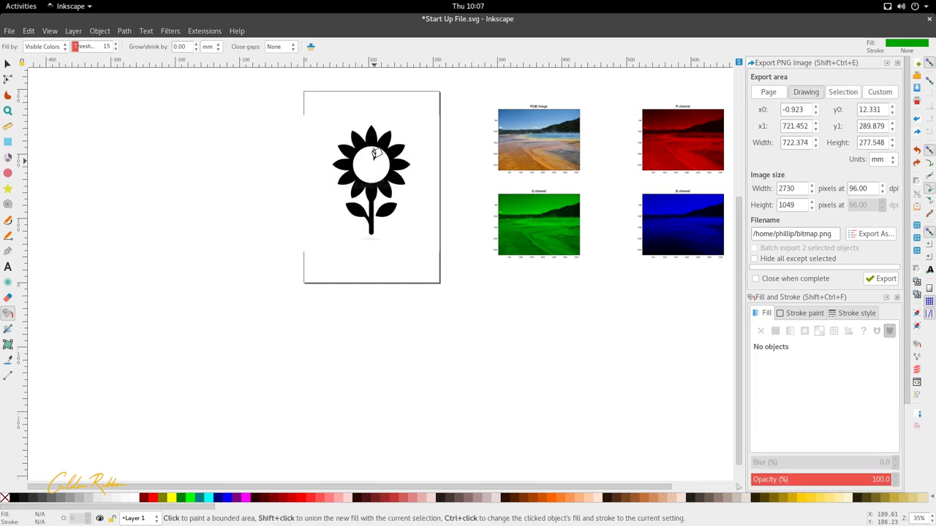
pyautogui.click(374, 153)
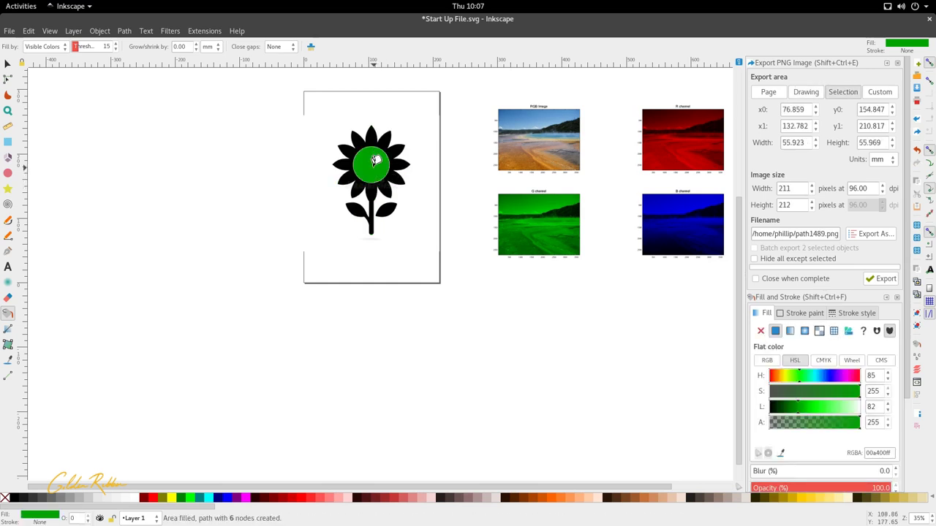
pyautogui.hotkey('ctrl', 'z')
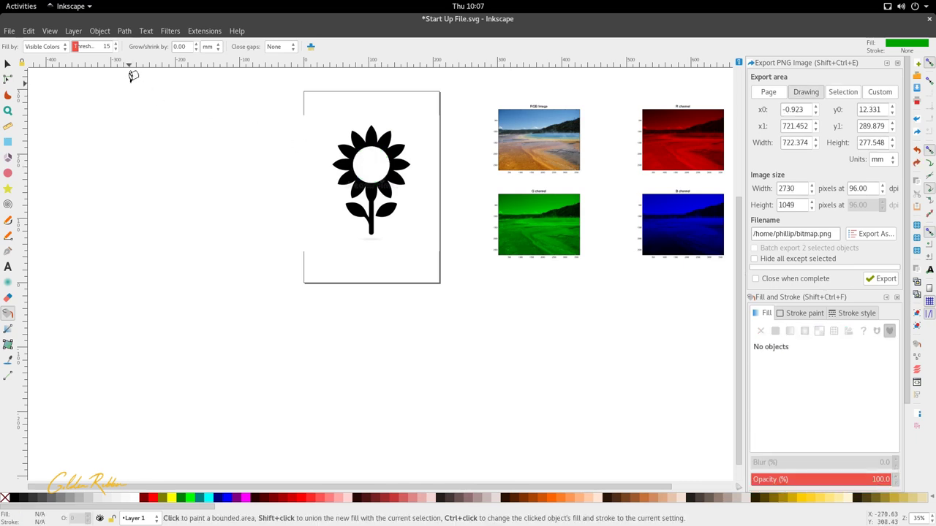
# Step: Try green fills on the RGB and G channel images, undo them, and open the Fill by list
pyautogui.click(533, 150)
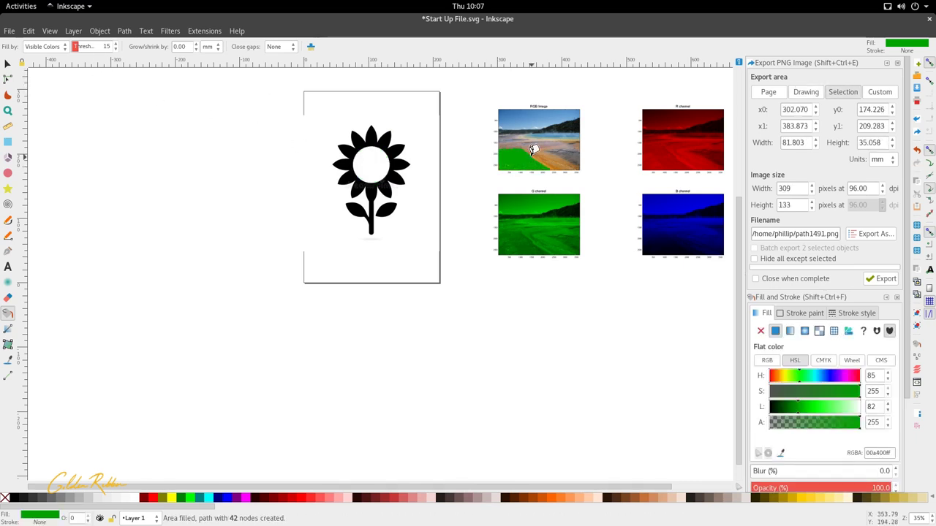
pyautogui.hotkey('ctrl', 'z')
pyautogui.click(562, 199)
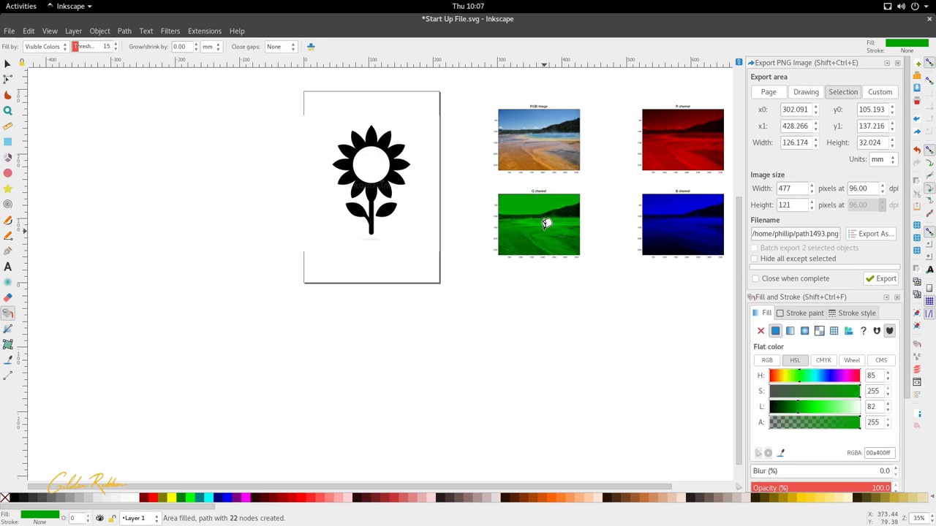
pyautogui.click(545, 223)
pyautogui.hotkey('ctrl', 'z')
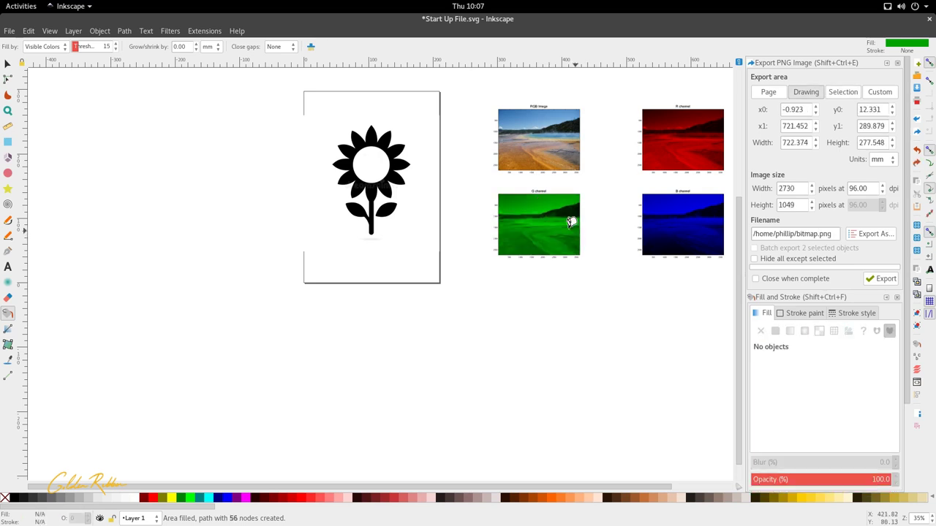
pyautogui.click(65, 49)
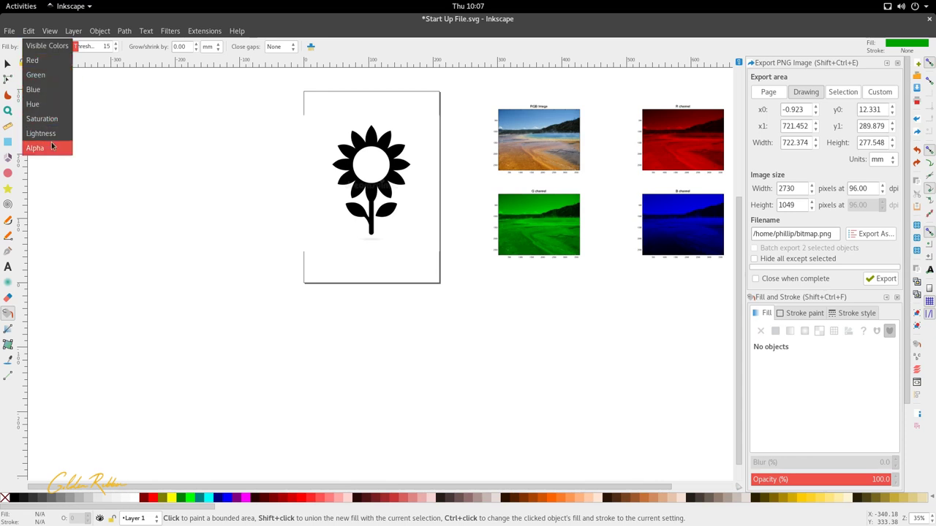
# Step: Recentre the channel images and set Fill by to the Red channel
pyautogui.click(331, 219)
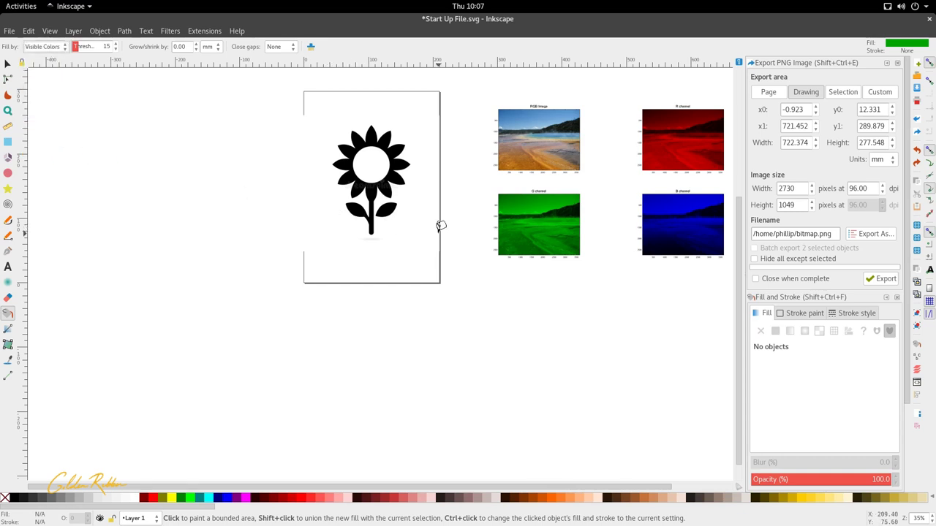
pyautogui.moveTo(533, 236); pyautogui.dragTo(271, 253)
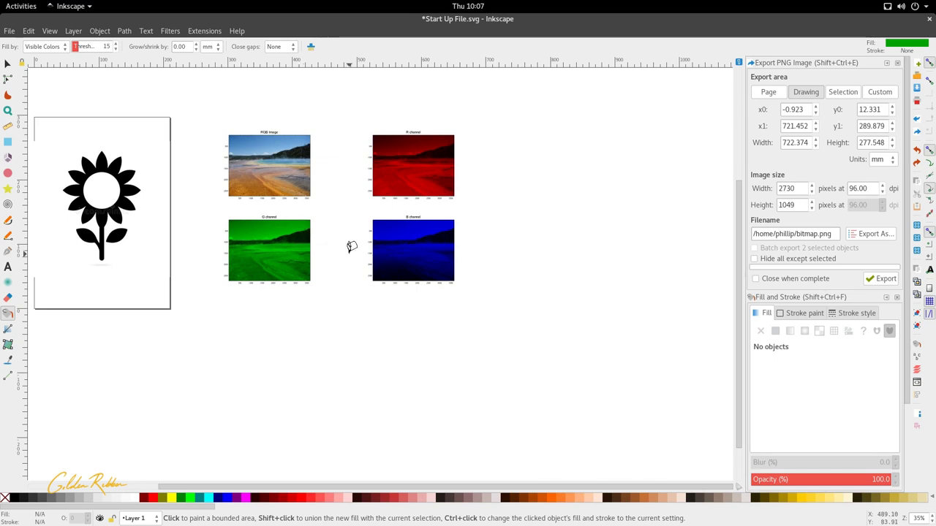
pyautogui.click(48, 48)
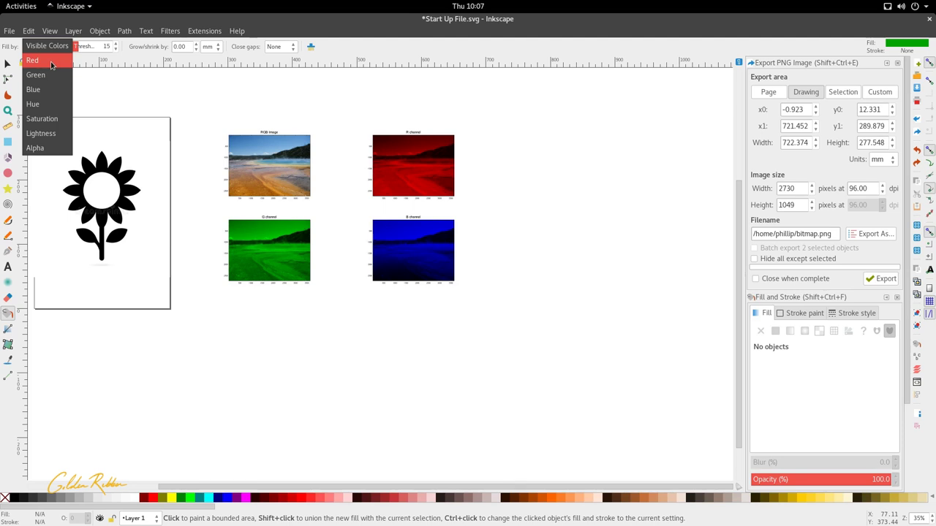
pyautogui.click(51, 65)
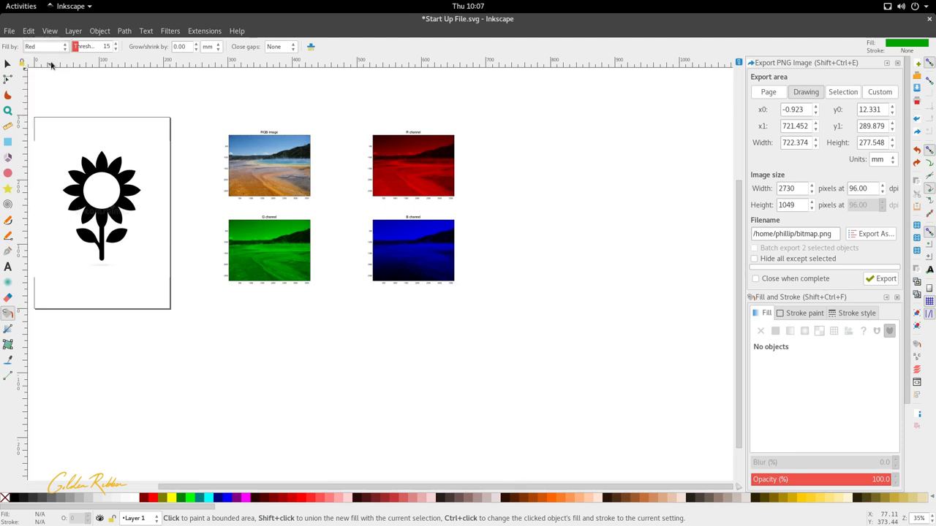
# Step: Fill several regions of the R channel image green, then undo those fills
pyautogui.click(399, 140)
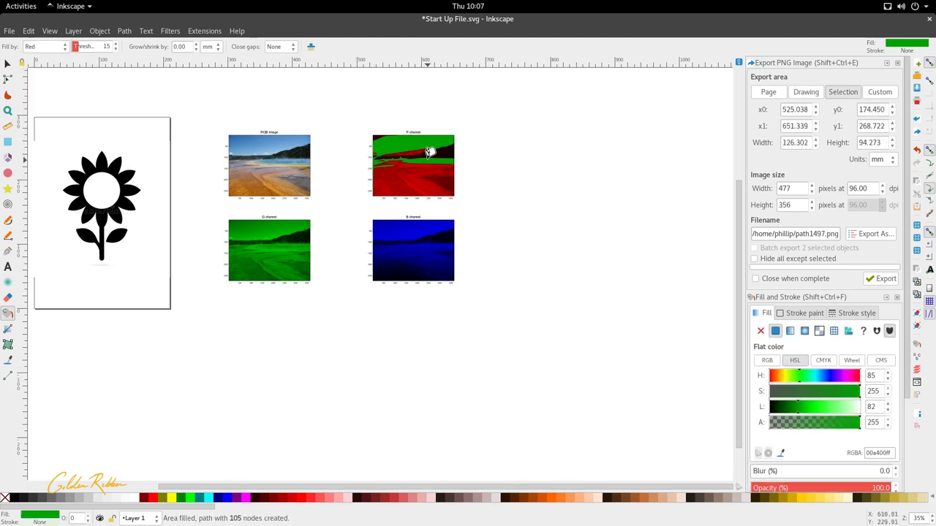
pyautogui.scroll(3, 431, 151)
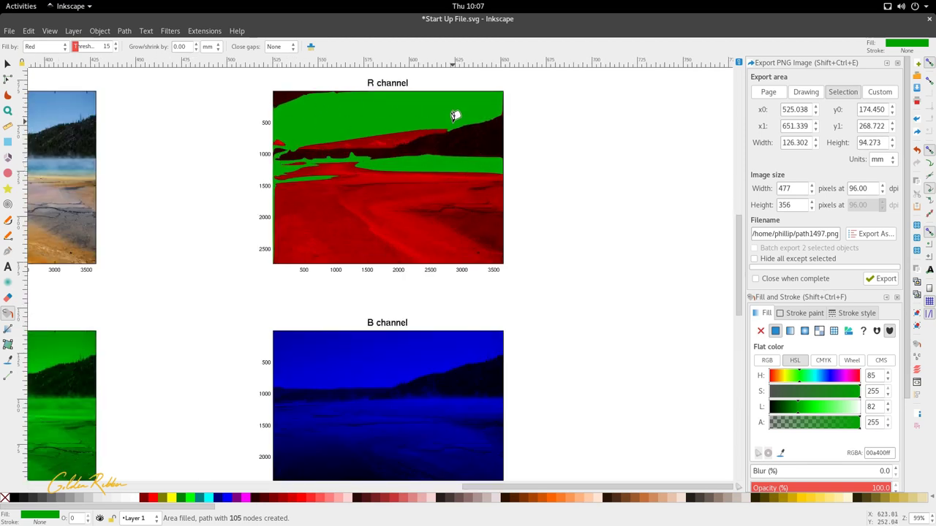
pyautogui.click(368, 138)
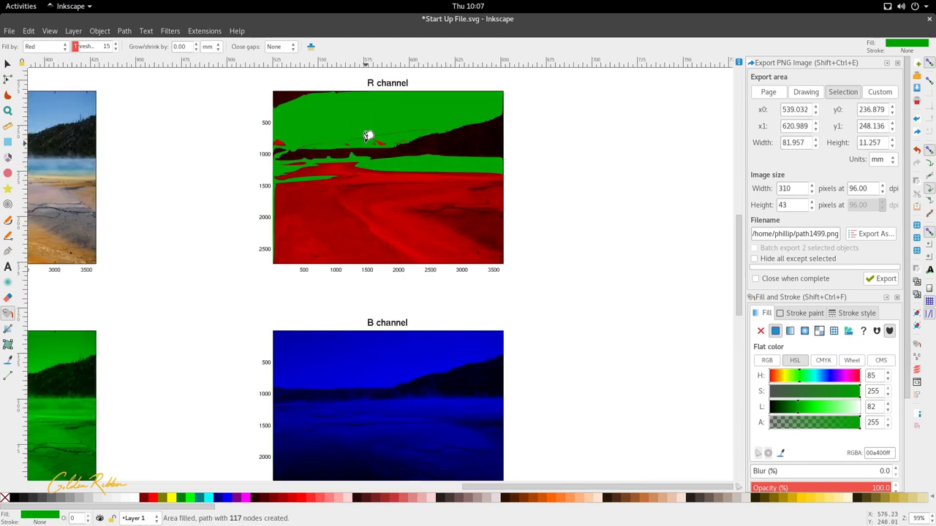
pyautogui.click(382, 183)
pyautogui.click(392, 224)
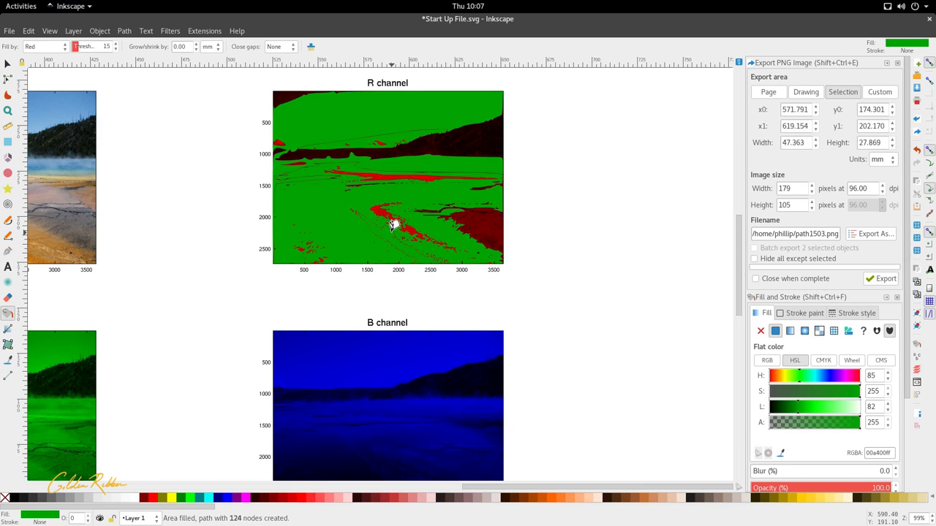
pyautogui.click(477, 217)
pyautogui.click(381, 206)
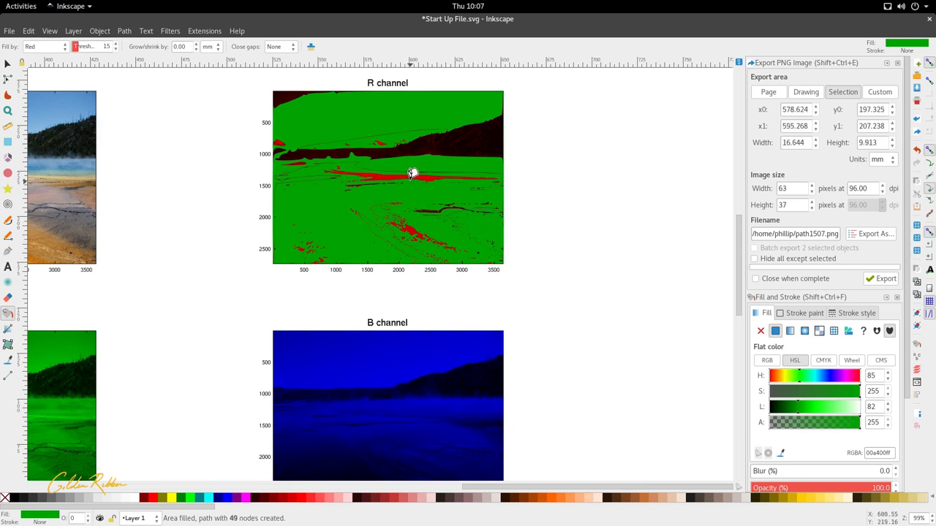
pyautogui.click(414, 172)
pyautogui.press('Escape')
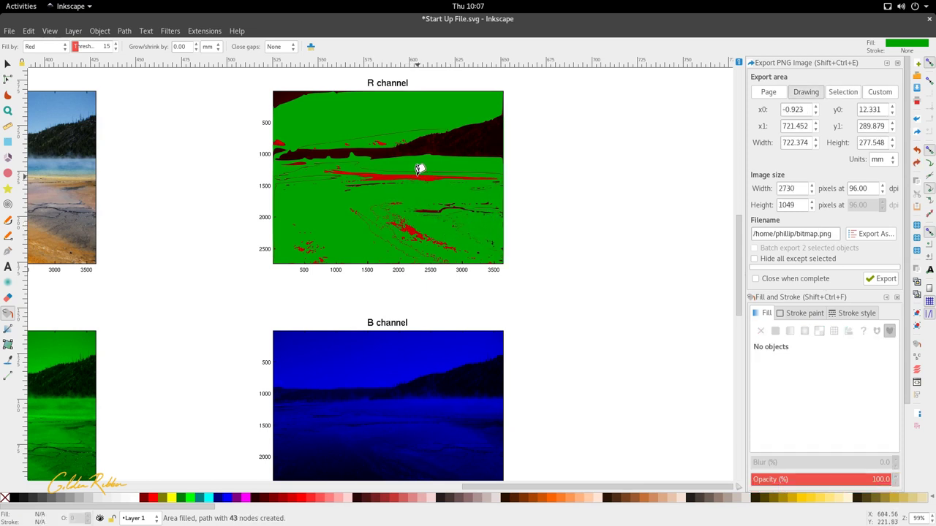
pyautogui.hotkey('ctrl', 'z')
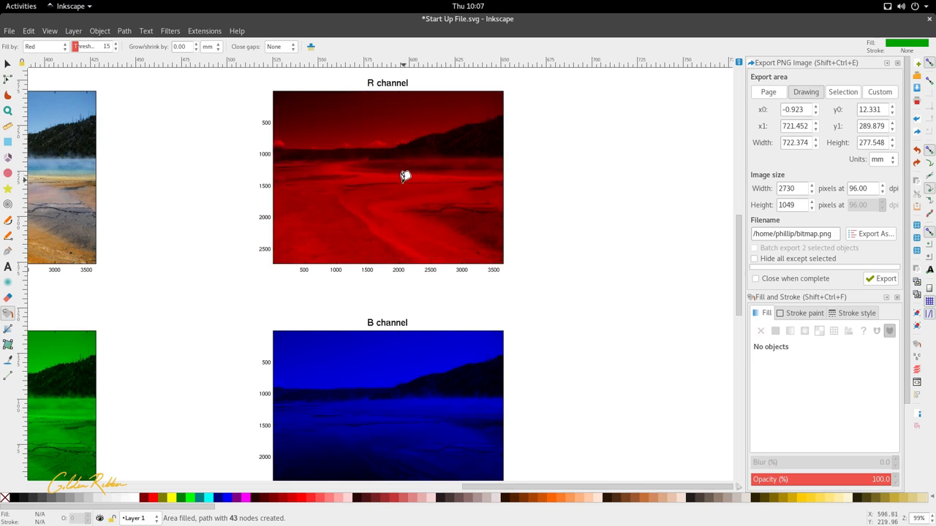
# Step: Test green fills on the B, G and RGB images, undoing each one
pyautogui.scroll(-4, 470, 232)
pyautogui.click(354, 229)
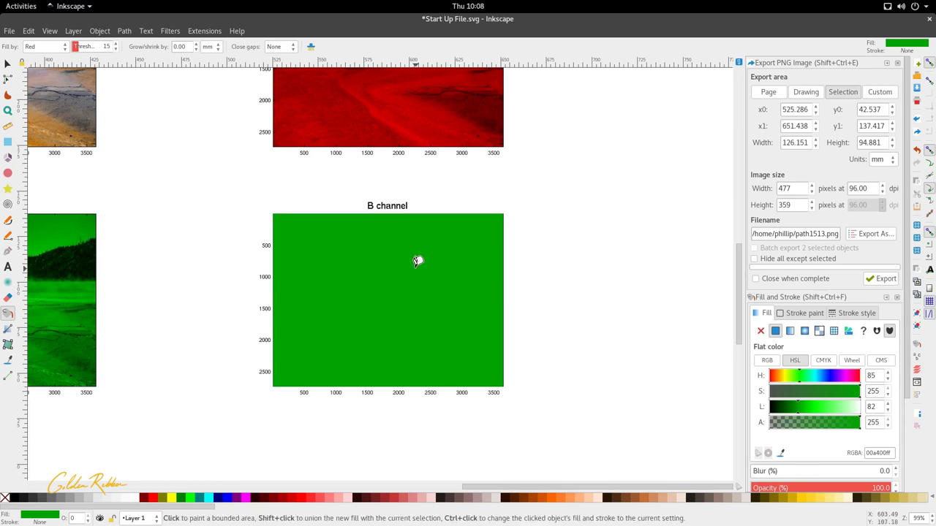
pyautogui.hotkey('ctrl', 'z')
pyautogui.scroll(-3, 420, 258)
pyautogui.scroll(2, 368, 267)
pyautogui.scroll(2, 367, 267)
pyautogui.click(355, 254)
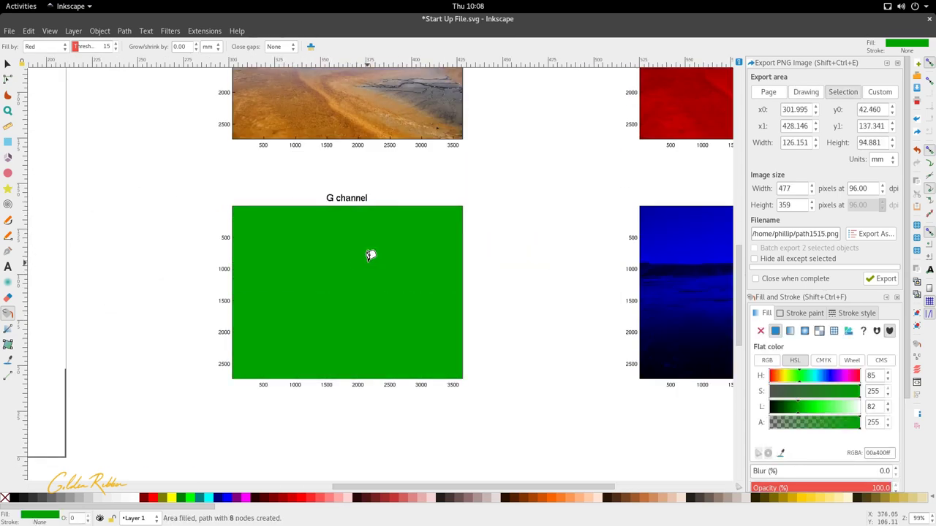
pyautogui.hotkey('ctrl', 'z')
pyautogui.scroll(5, 371, 253)
pyautogui.click(345, 212)
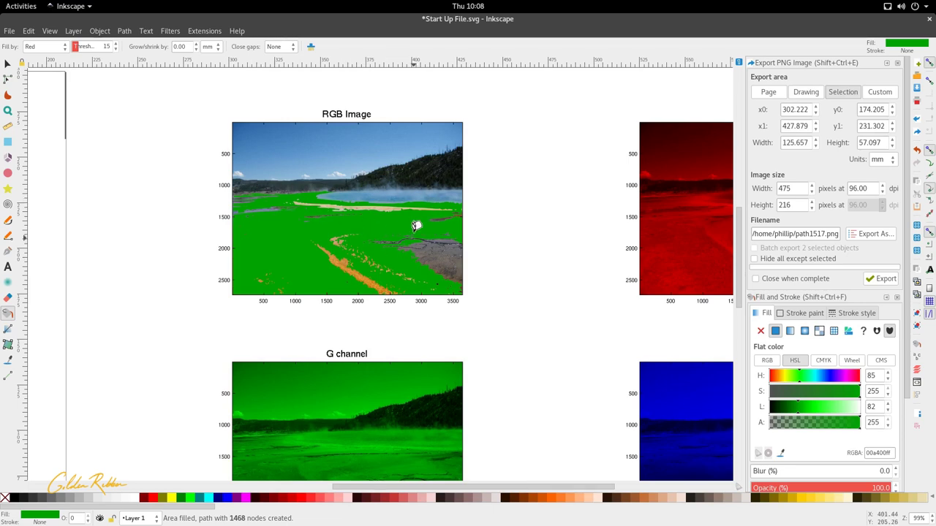
pyautogui.scroll(-5, 367, 238)
pyautogui.hotkey('ctrl', 'z')
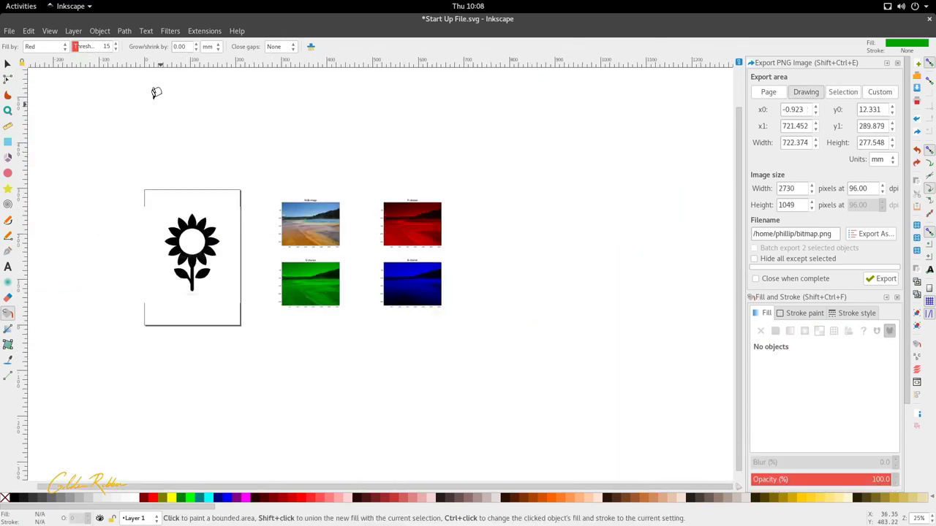
# Step: Switch Fill by to Green and test fills on the G channel image, then undo them
pyautogui.scroll(1, 146, 88)
pyautogui.click(44, 46)
pyautogui.click(35, 57)
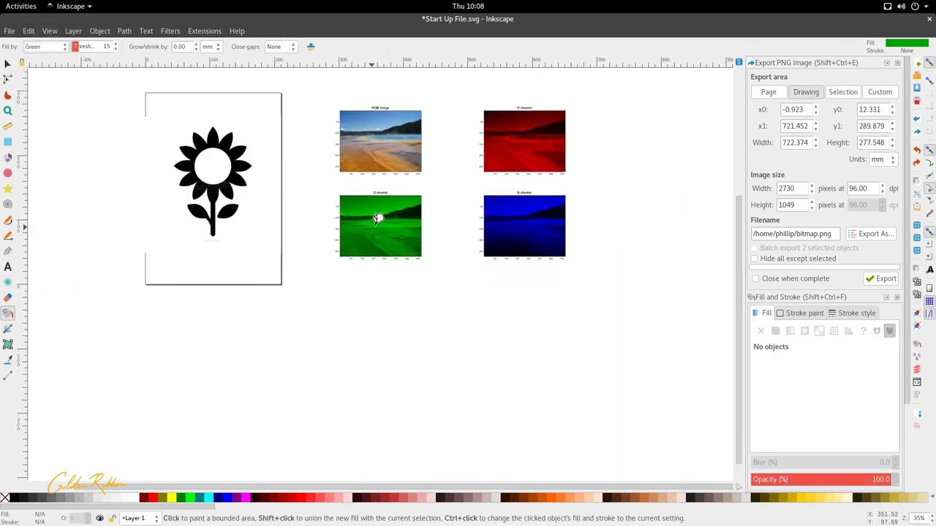
pyautogui.scroll(2, 443, 199)
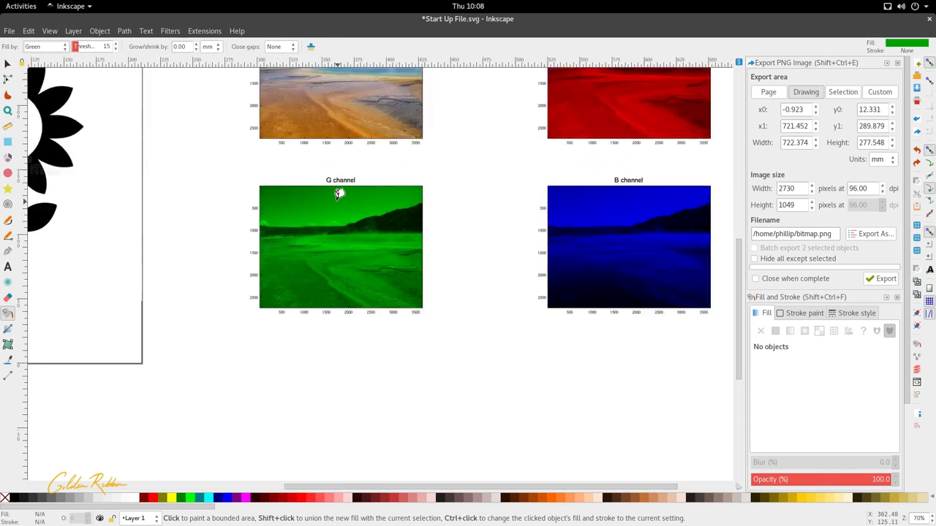
pyautogui.click(339, 193)
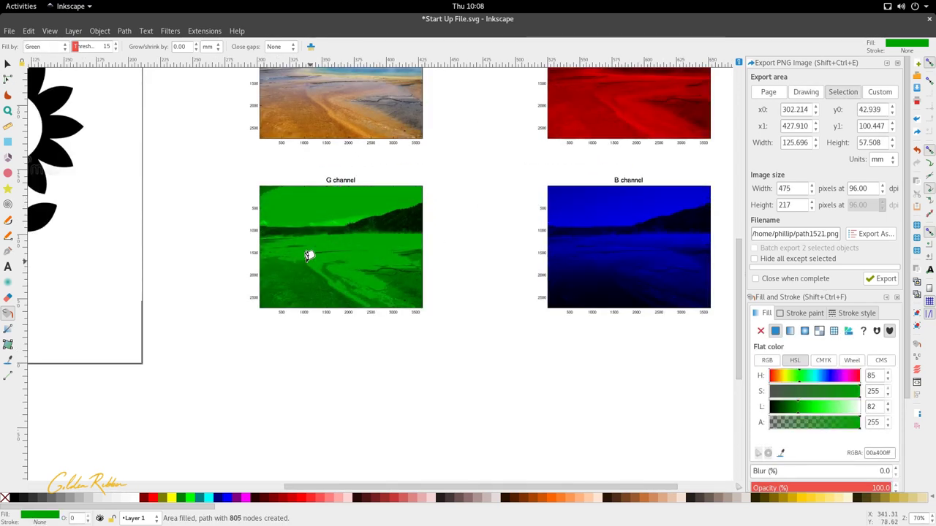
pyautogui.click(349, 269)
pyautogui.hotkey('ctrl', 'z')
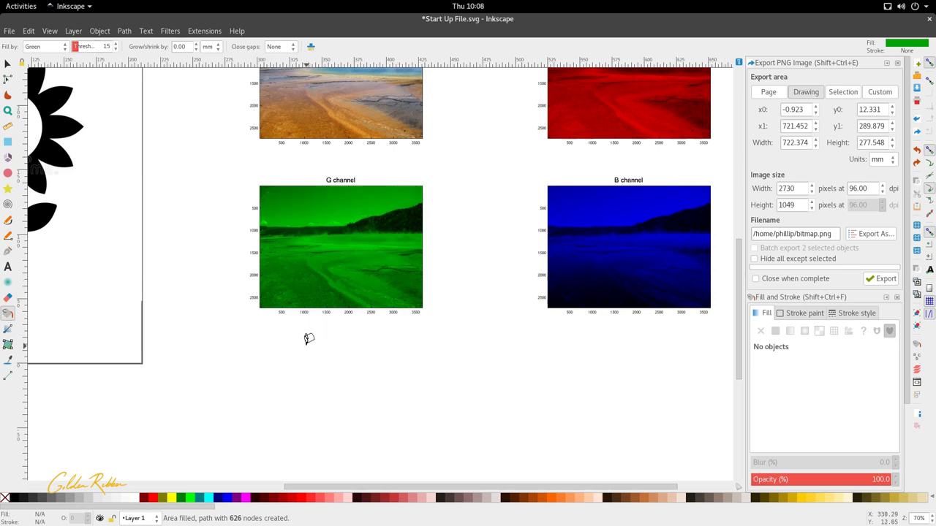
pyautogui.hotkey('ctrl', 'z')
# Step: Set the fill colour to red and try red fills on the G channel image, then undo
pyautogui.click(150, 498)
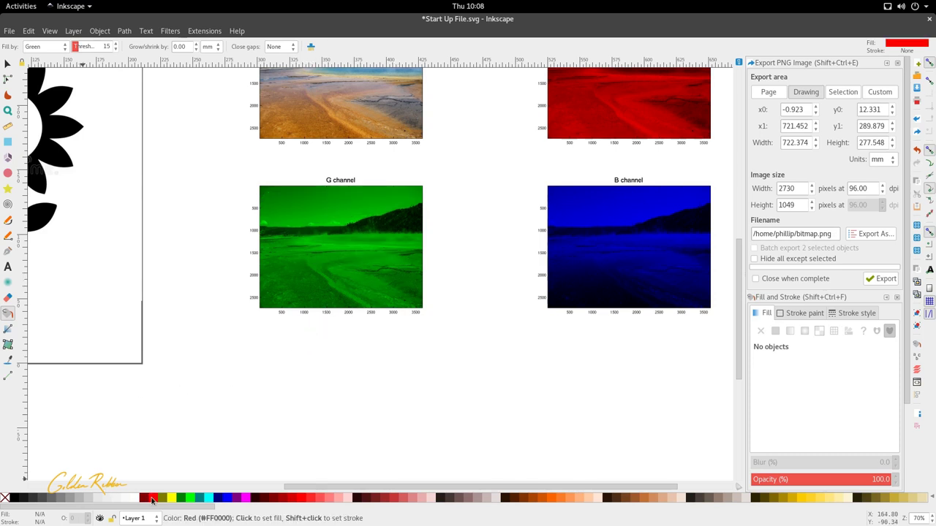
pyautogui.click(345, 188)
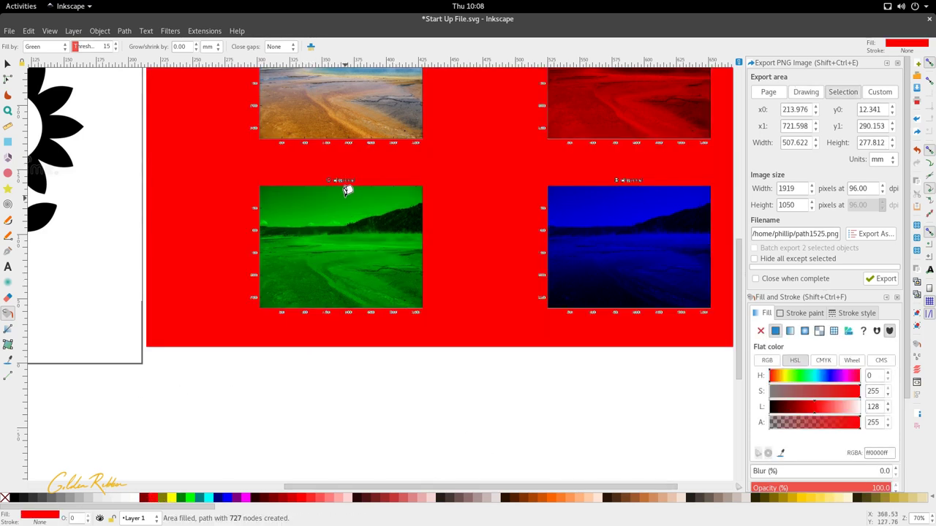
pyautogui.click(355, 238)
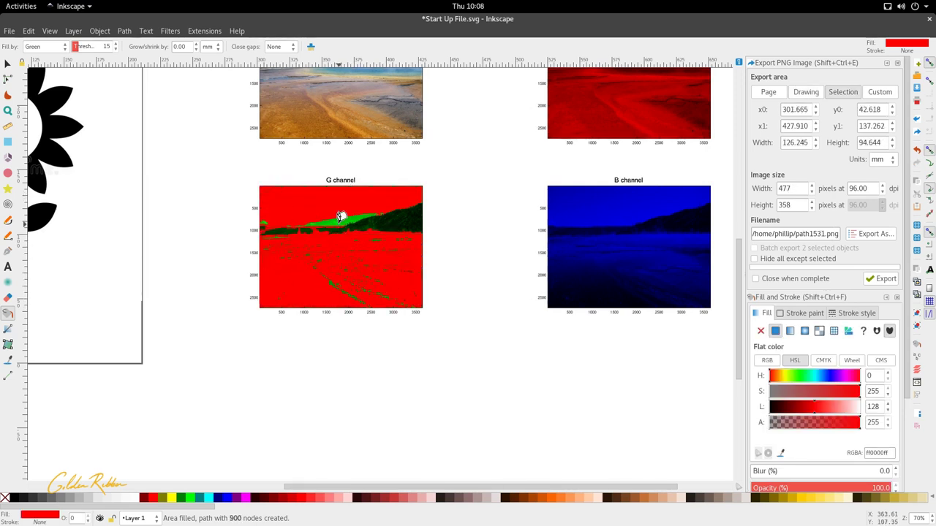
pyautogui.click(341, 214)
pyautogui.hotkey('ctrl', 'z')
pyautogui.hotkey('ctrl', 'z')
pyautogui.hotkey('ctrl', 'z')
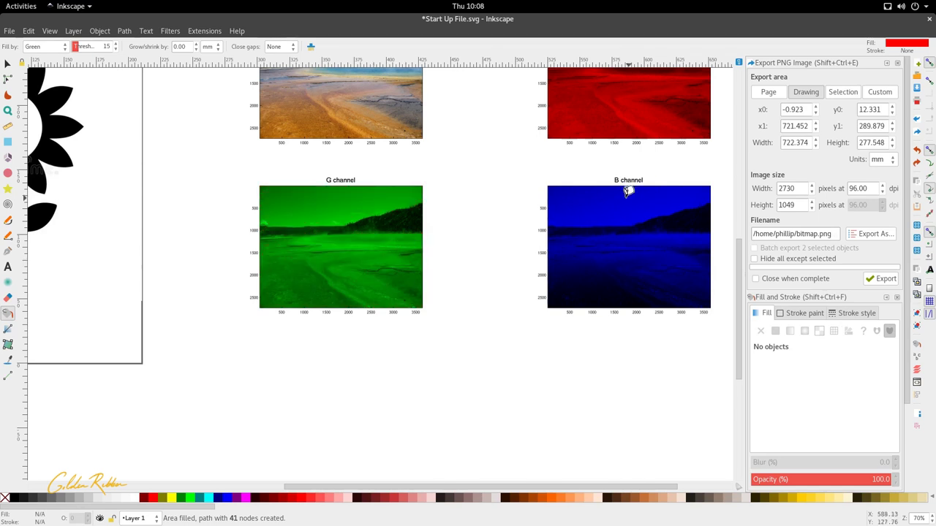
# Step: Try red fills on the B and R channel images, undoing each
pyautogui.hscroll(5, 627, 198)
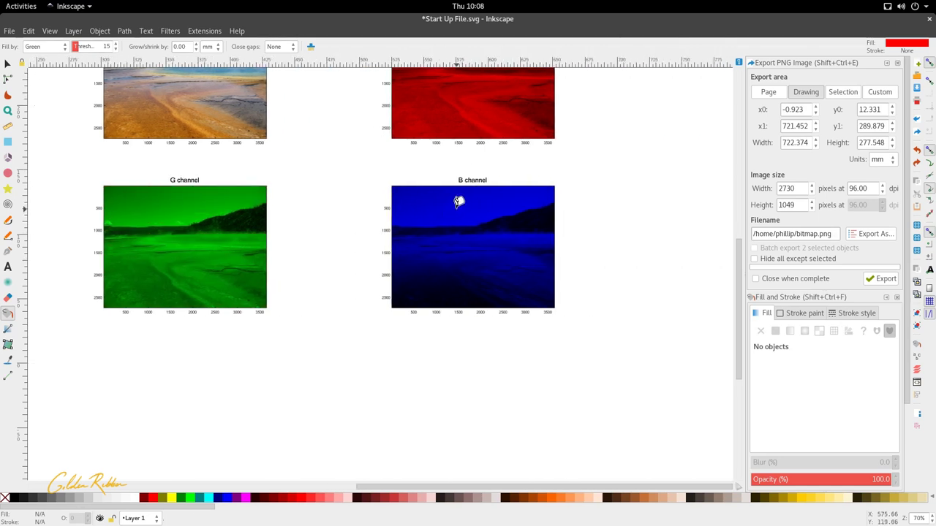
pyautogui.click(459, 202)
pyautogui.hotkey('ctrl', 'z')
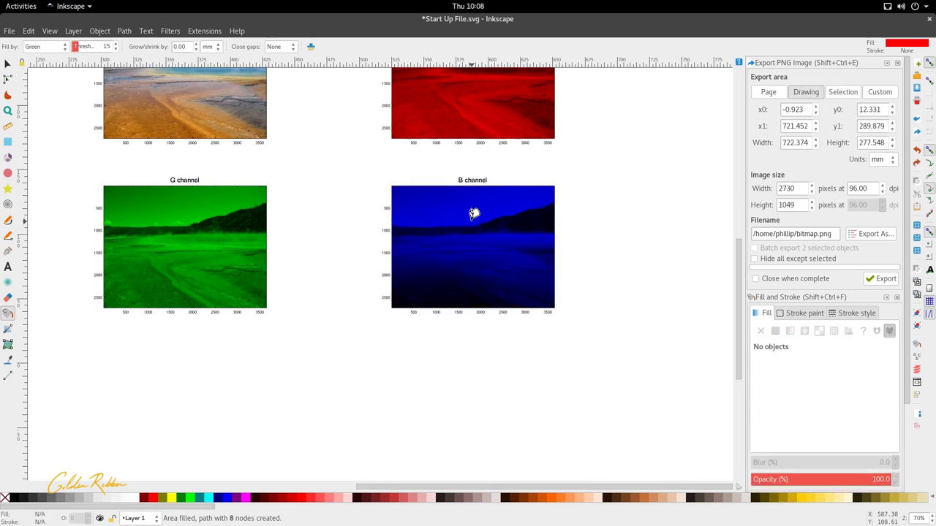
pyautogui.scroll(3, 446, 212)
pyautogui.hscroll(-5, 436, 219)
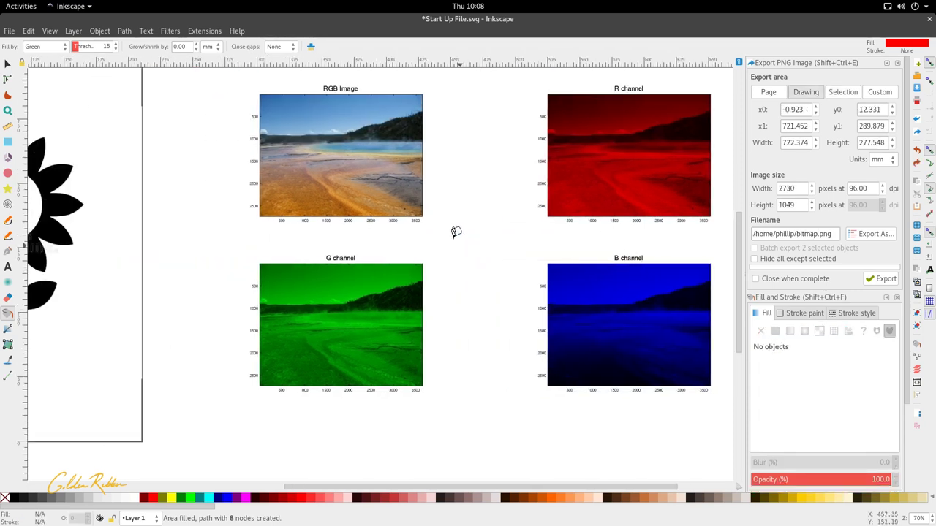
pyautogui.click(616, 129)
pyautogui.hscroll(5, 579, 127)
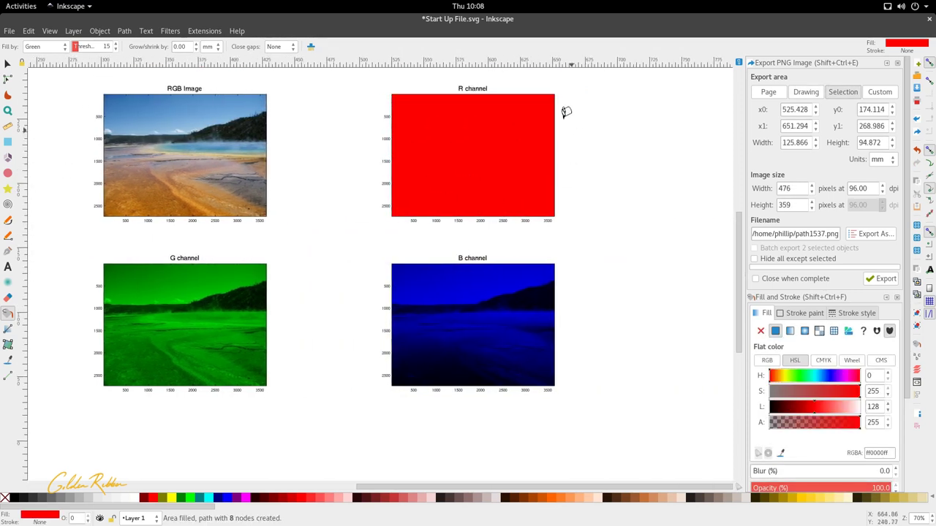
pyautogui.hotkey('ctrl', 'z')
# Step: Test red fills on the RGB image, undo them, and set Fill by to Blue
pyautogui.hscroll(-3, 307, 183)
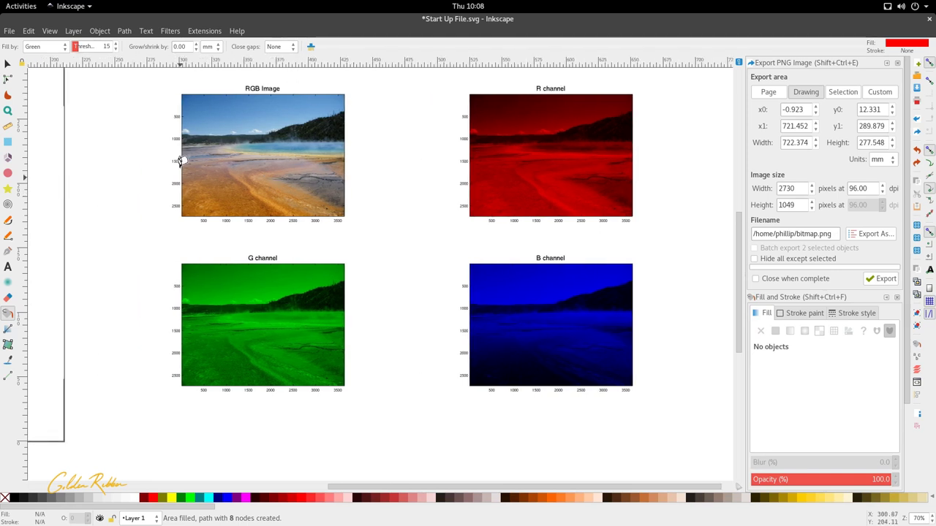
pyautogui.click(249, 144)
pyautogui.click(238, 179)
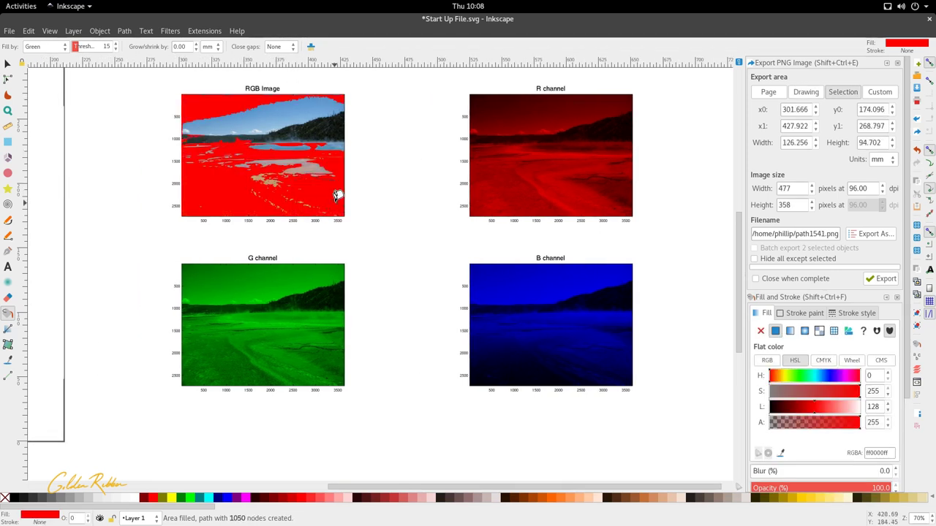
pyautogui.hotkey('ctrl', 'z')
pyautogui.hotkey('ctrl', 'z')
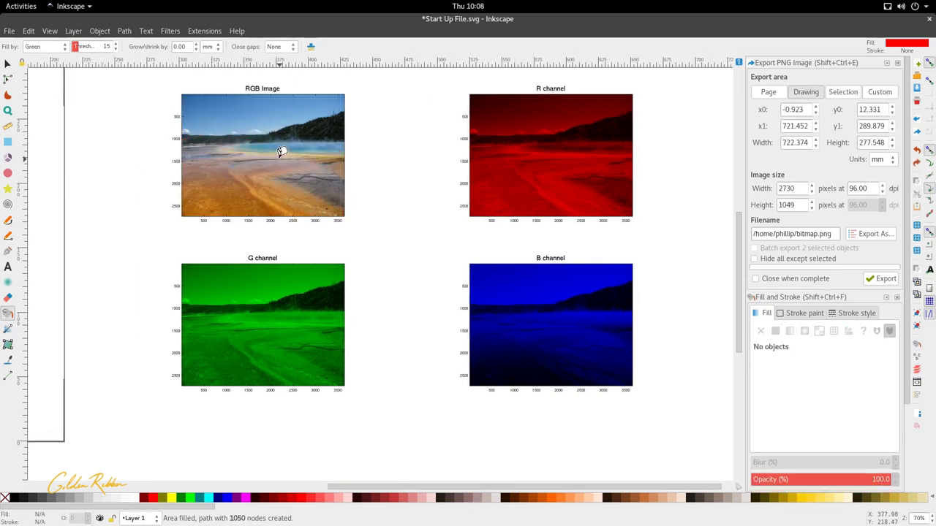
pyautogui.click(45, 46)
pyautogui.click(45, 72)
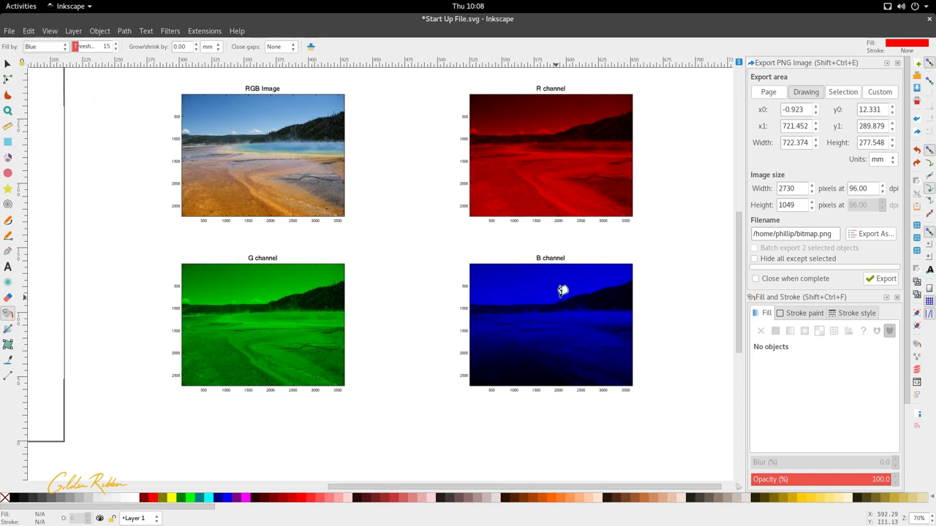
pyautogui.click(537, 268)
pyautogui.click(574, 327)
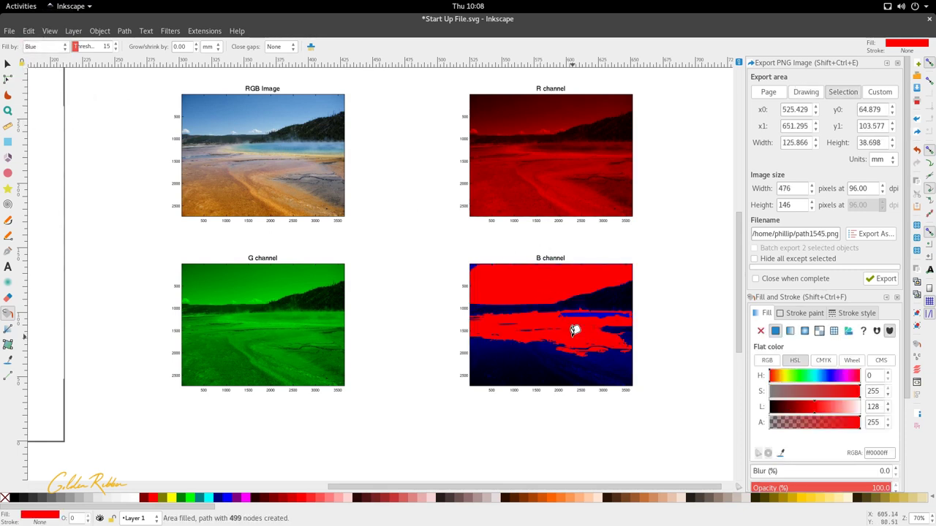
pyautogui.click(558, 354)
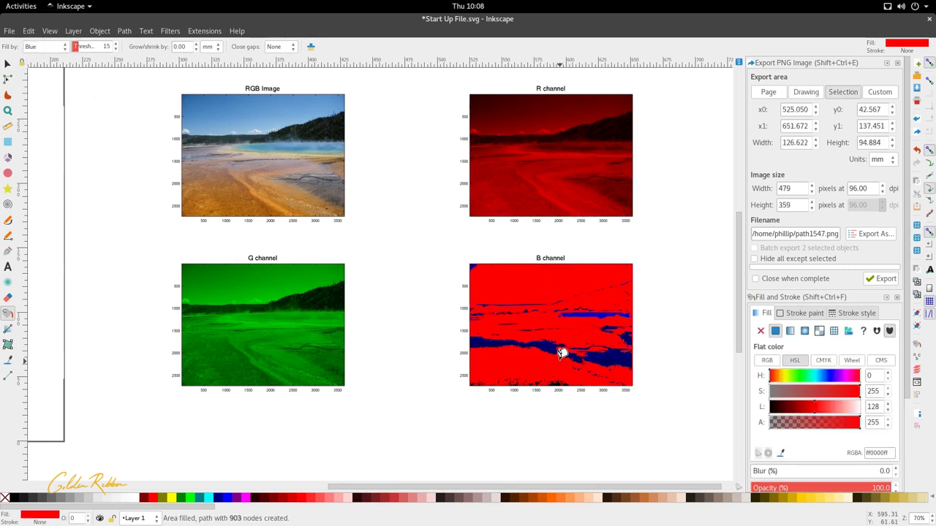
pyautogui.click(586, 151)
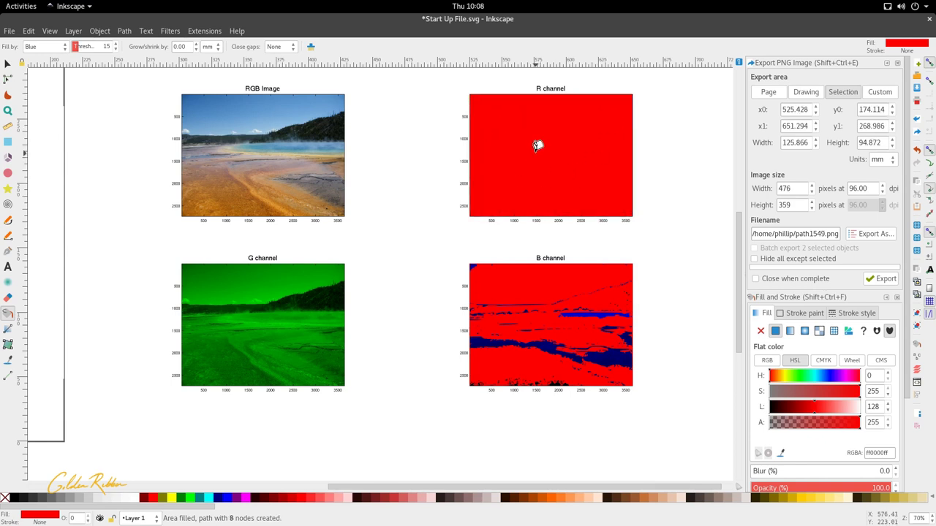
pyautogui.hotkey('ctrl', 'z')
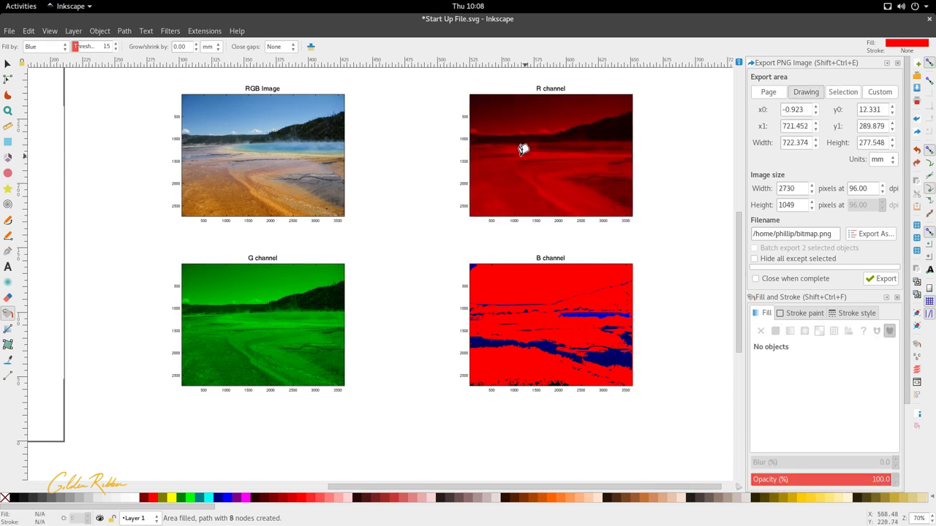
pyautogui.click(278, 282)
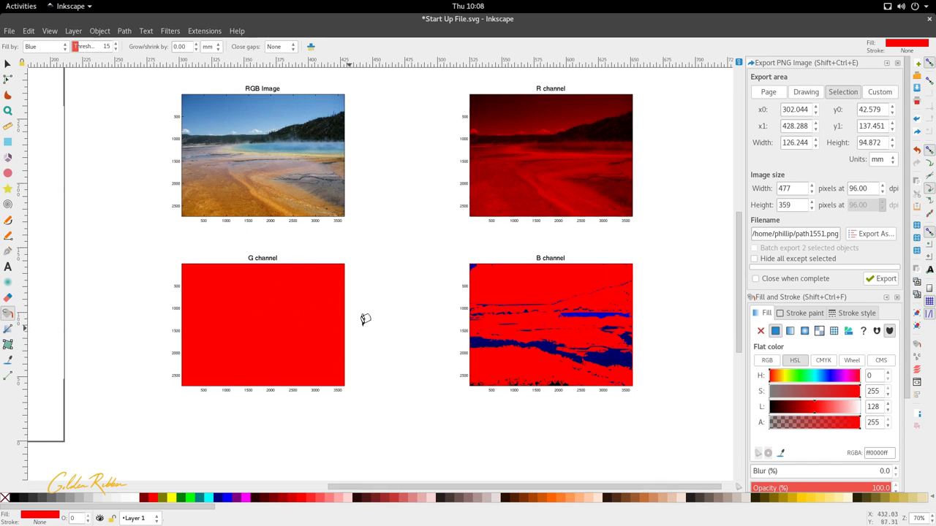
pyautogui.hotkey('ctrl', 'z')
pyautogui.hotkey('ctrl', 'z')
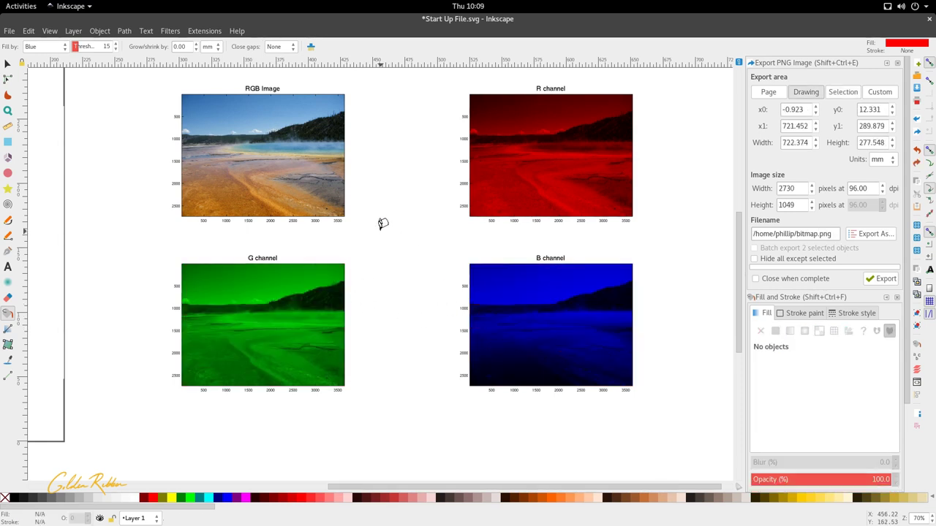
pyautogui.click(289, 137)
pyautogui.click(295, 146)
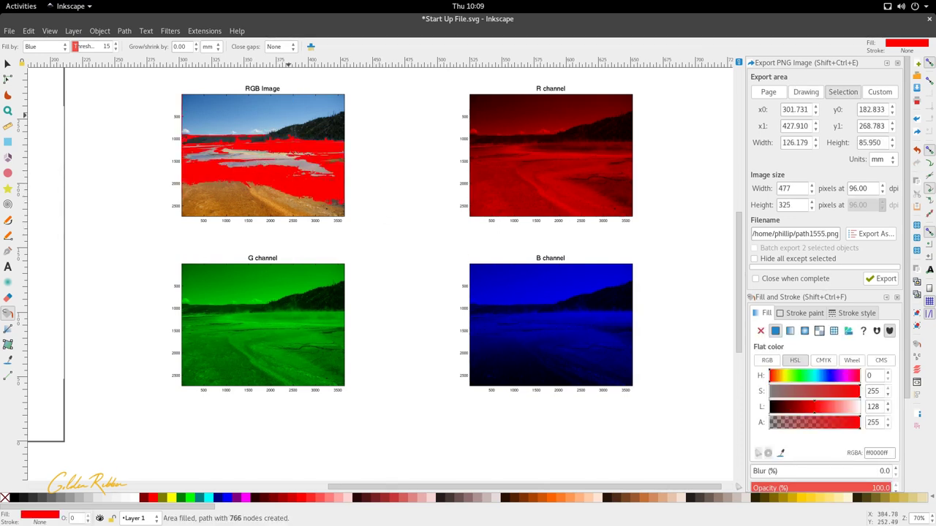
pyautogui.click(273, 151)
pyautogui.hotkey('ctrl', 'z')
pyautogui.hotkey('ctrl', 'z')
pyautogui.hotkey('ctrl', 'z')
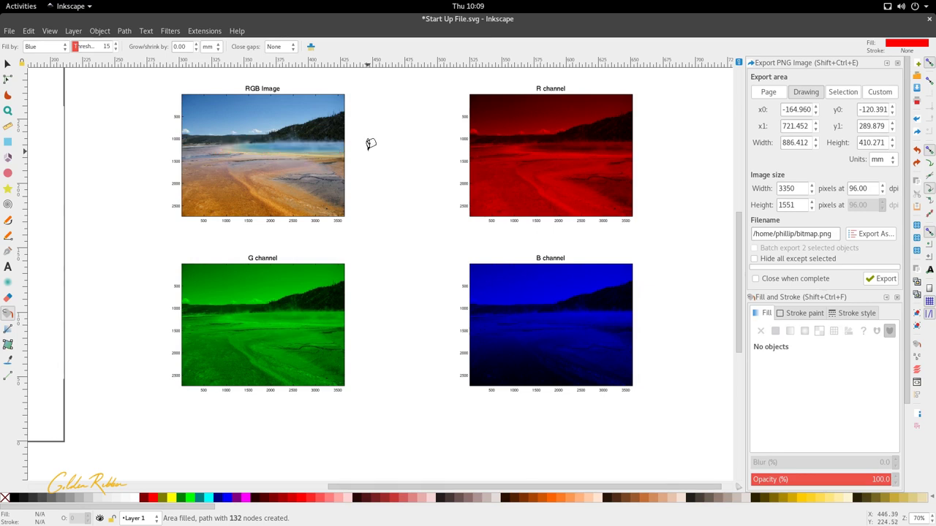
# Step: Zoom out to show the sunflower page and check the Fill by list, leaving it on Blue
pyautogui.scroll(-1, 370, 144)
pyautogui.scroll(-4, 371, 144)
pyautogui.hscroll(-3, 398, 151)
pyautogui.scroll(2, 472, 180)
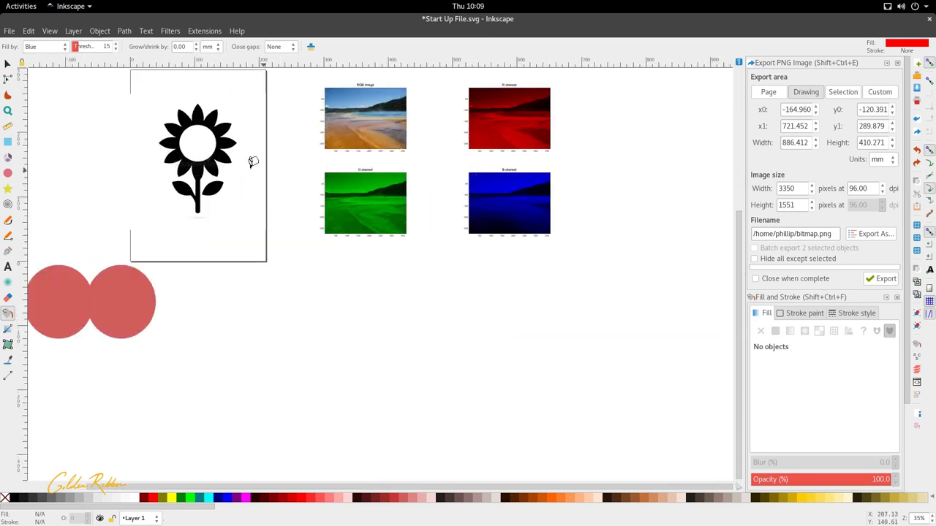
pyautogui.click(56, 48)
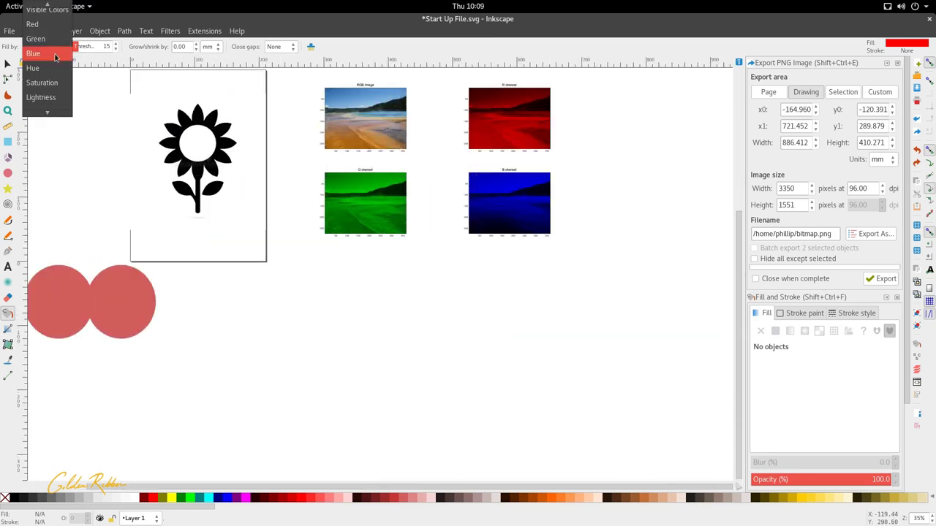
pyautogui.scroll(-1, 48, 101)
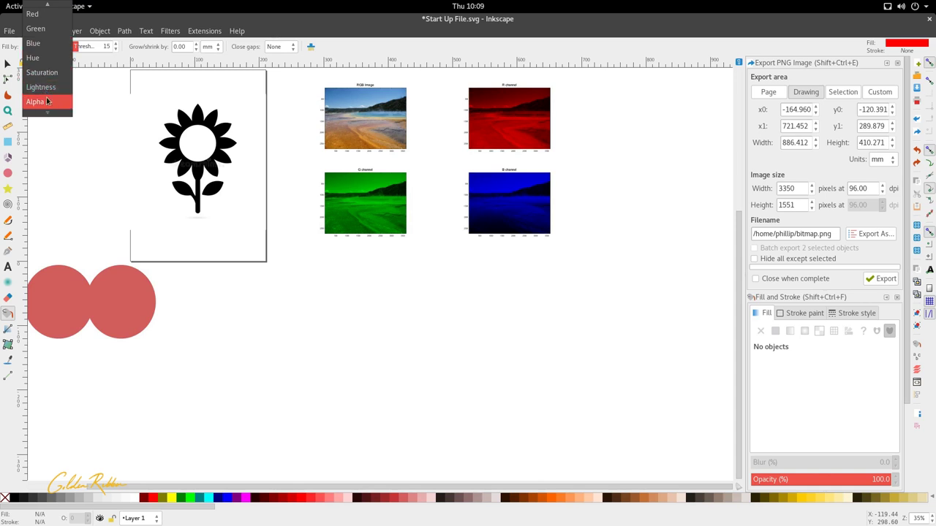
pyautogui.click(294, 181)
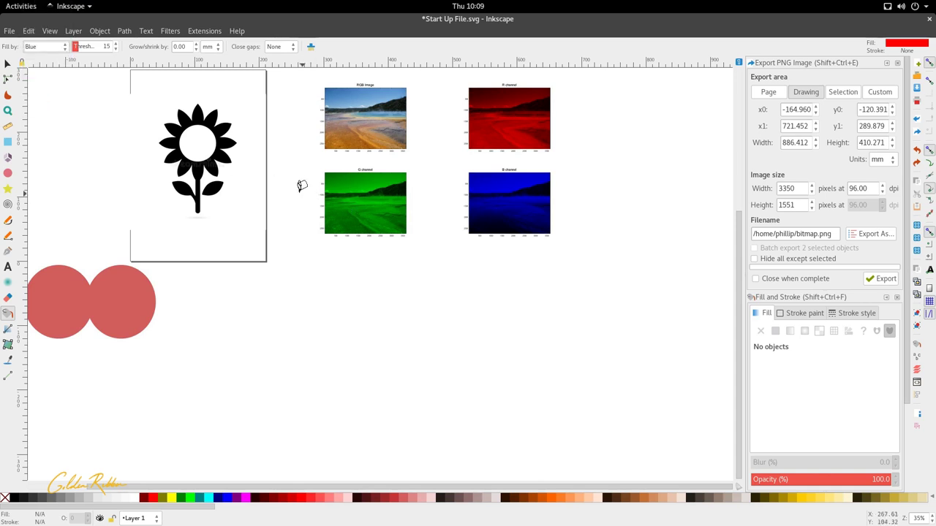
pyautogui.scroll(4, 293, 181)
# Step: Select the embedded channel-plots image with the Selector tool
pyautogui.press('s')
pyautogui.scroll(-1, 388, 260)
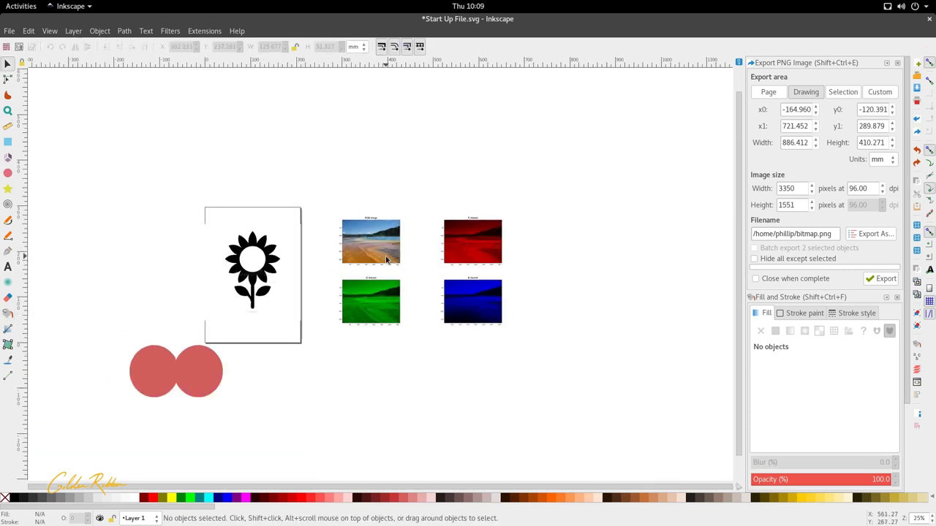
pyautogui.scroll(2, 242, 277)
pyautogui.scroll(-1, 442, 247)
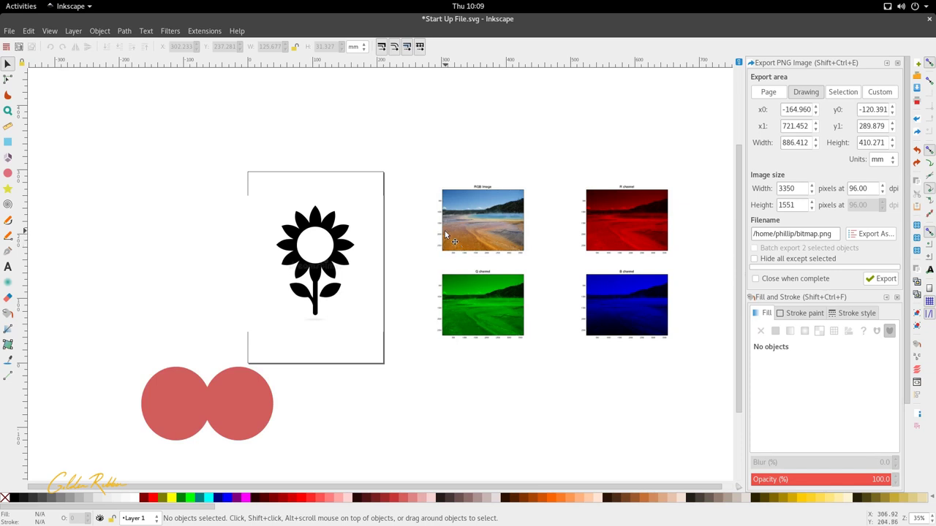
pyautogui.hscroll(2, 397, 232)
pyautogui.click(397, 231)
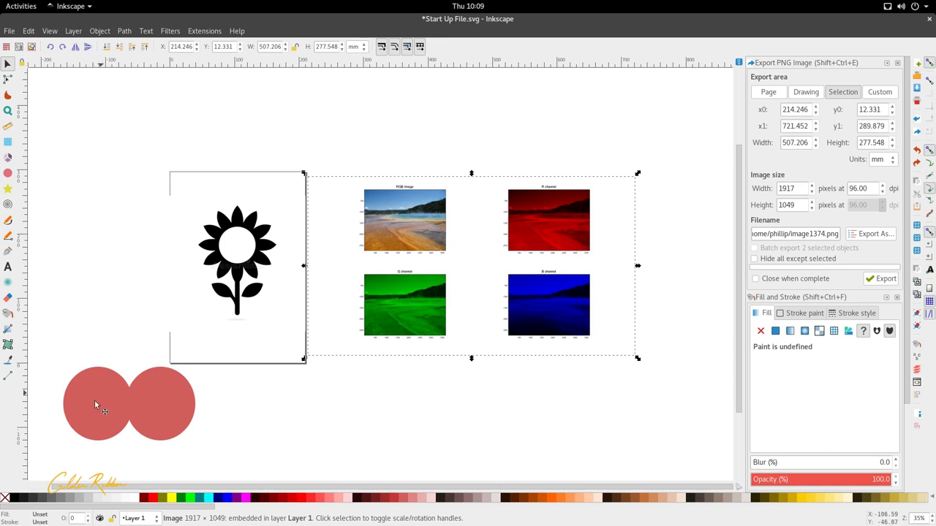
# Step: Return to the Paint Bucket tool, still filling by the Blue channel
pyautogui.click(8, 313)
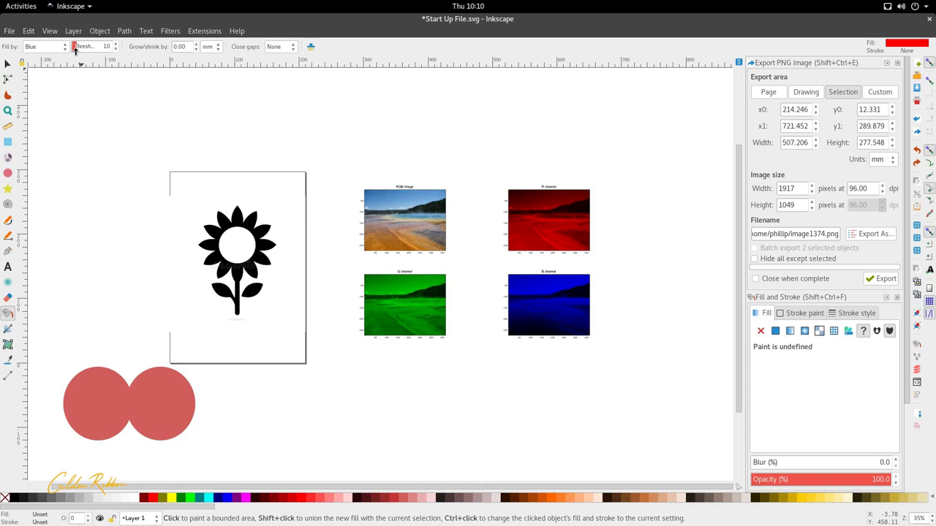
# Step: With threshold 52, test red fills on the sunflower shape, its centre and around the plots, undoing them
pyautogui.click(250, 218)
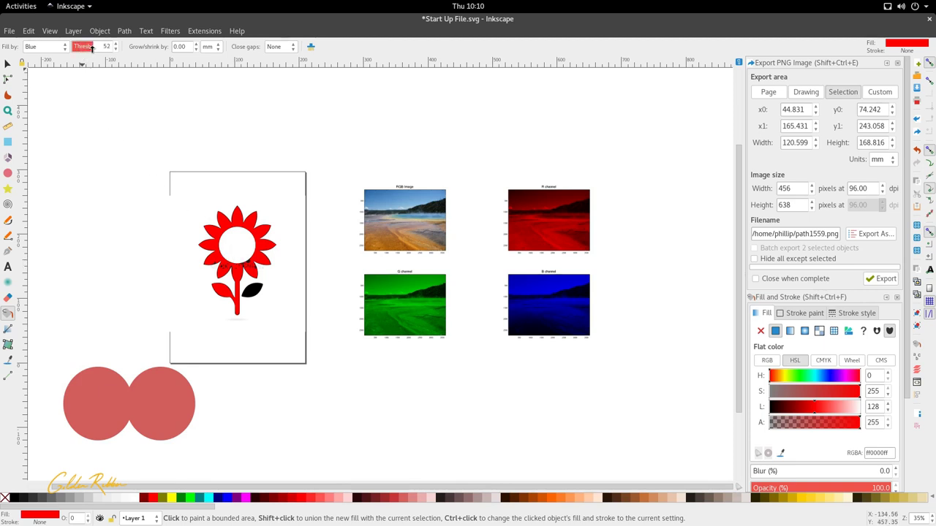
pyautogui.click(239, 243)
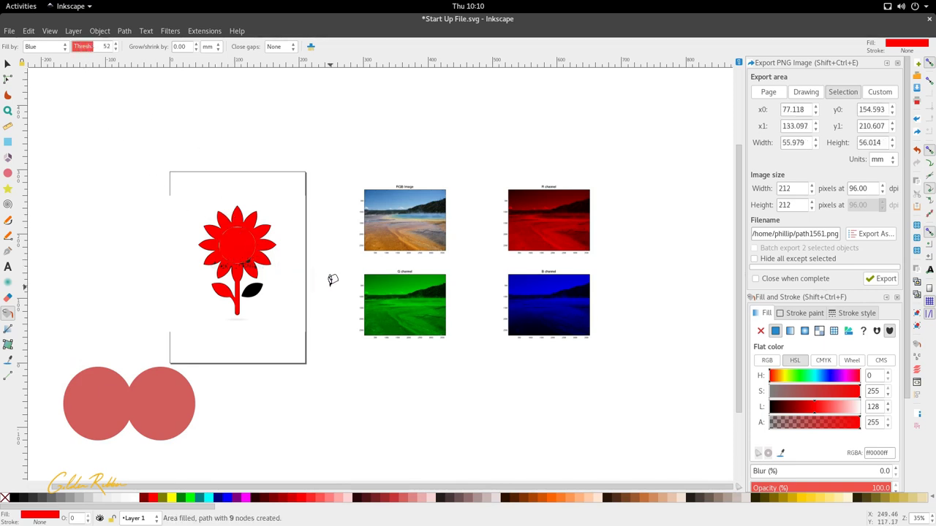
pyautogui.hotkey('ctrl', 'z')
pyautogui.hotkey('ctrl', 'z')
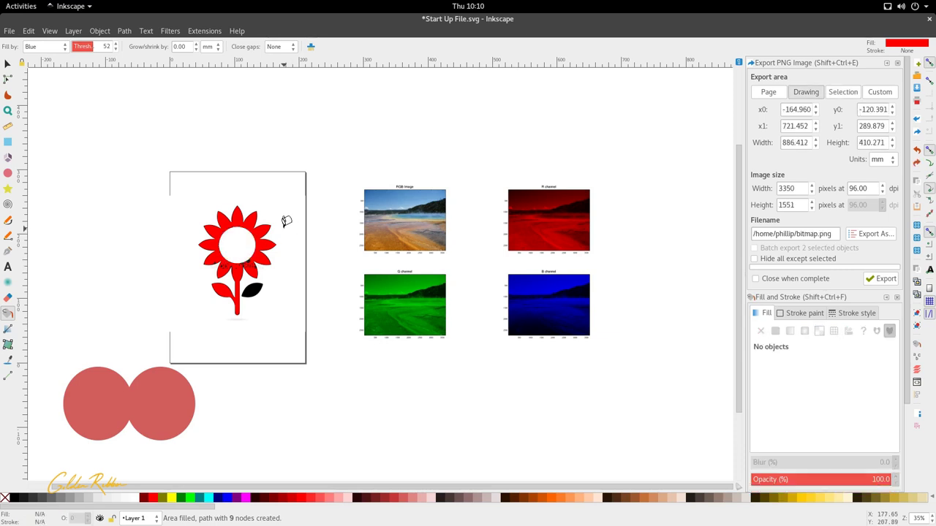
pyautogui.click(397, 217)
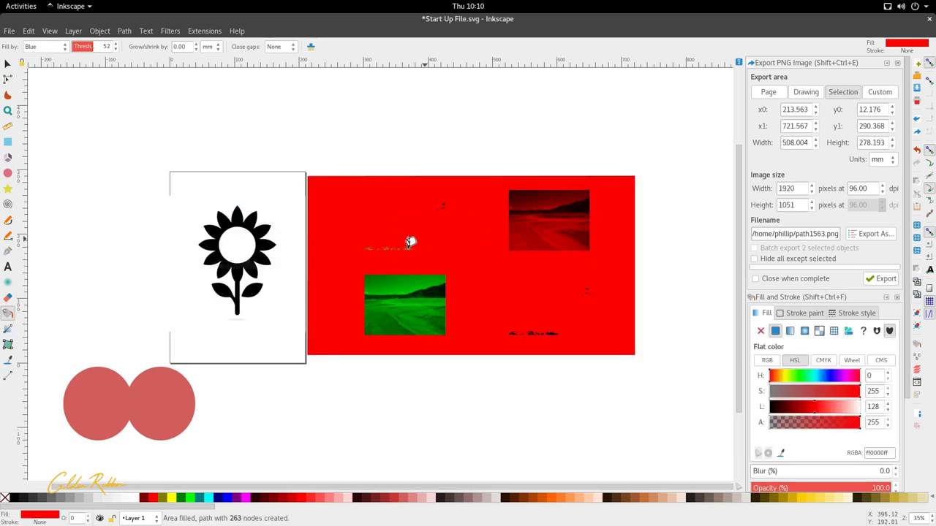
pyautogui.hotkey('ctrl', 'z')
# Step: Test red fills on the G and R channel images and the surrounding area, then undo
pyautogui.click(427, 296)
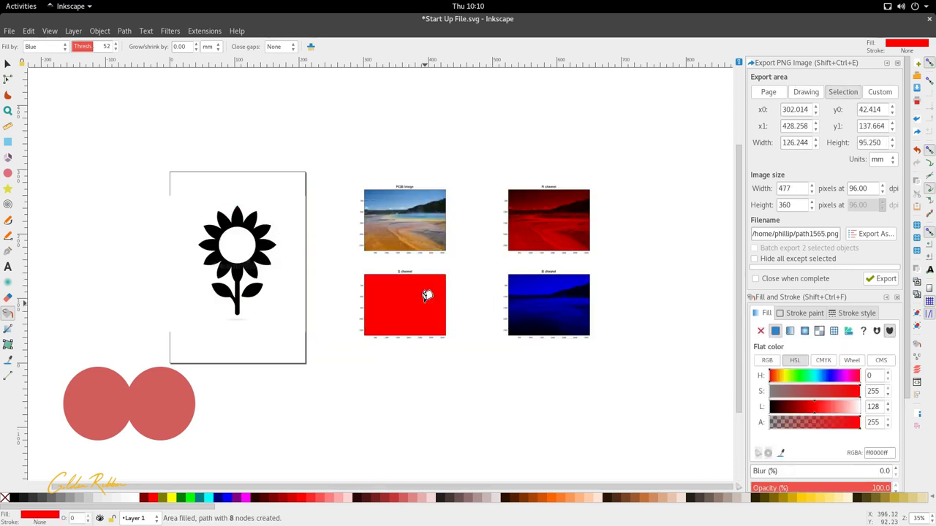
pyautogui.click(536, 219)
pyautogui.click(551, 289)
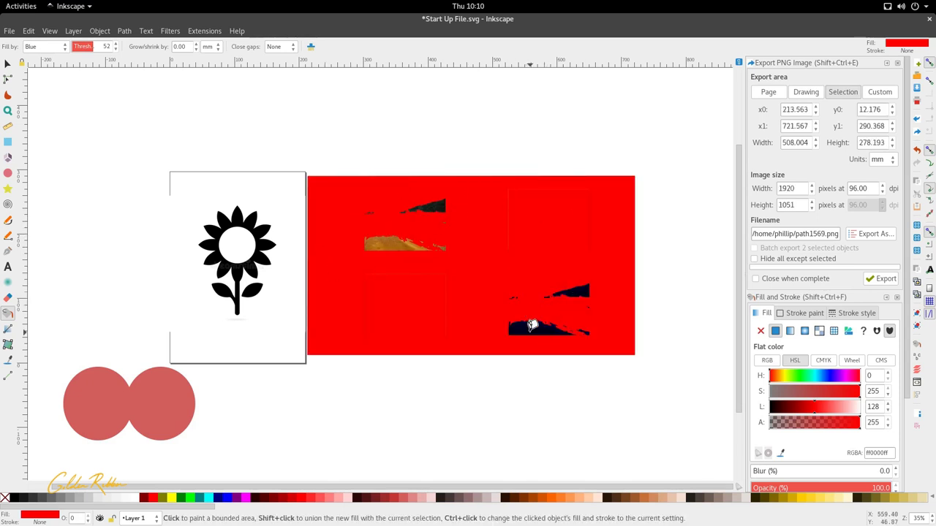
pyautogui.hotkey('ctrl', 'z')
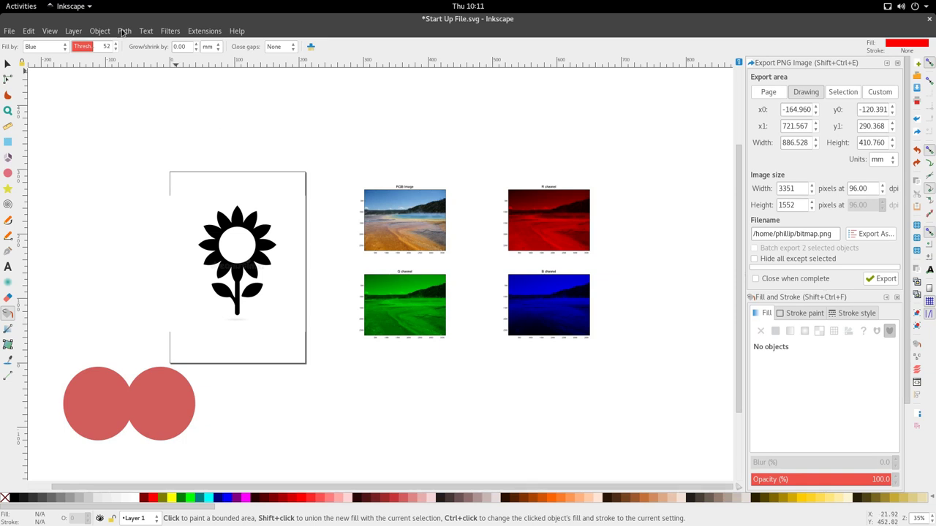
# Step: Lower the threshold to 6 and fill areas of the RGB, G and other channel images red
pyautogui.click(74, 46)
pyautogui.scroll(1, 73, 46)
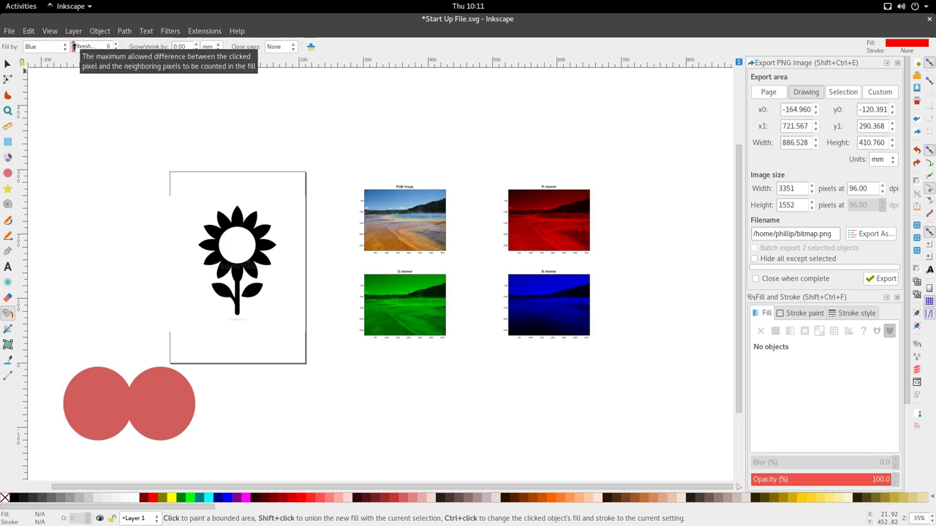
pyautogui.click(380, 196)
pyautogui.click(407, 287)
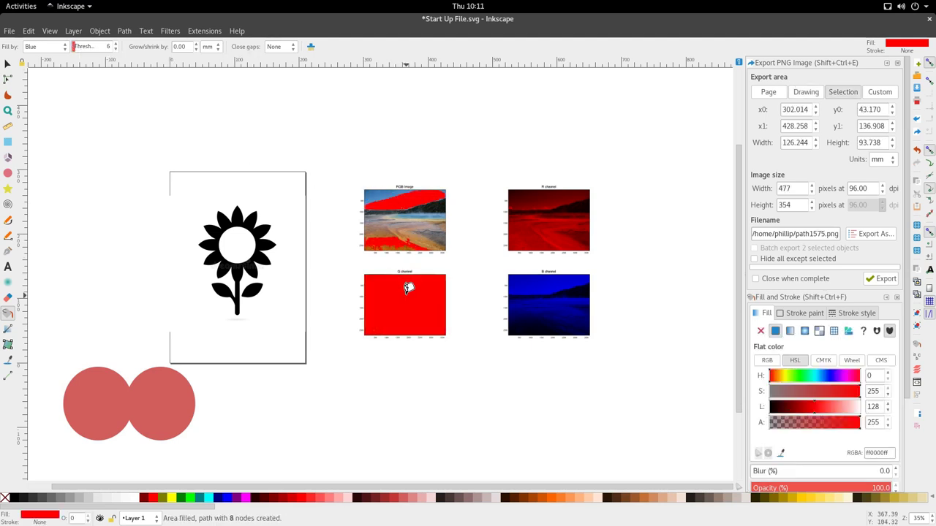
pyautogui.click(558, 292)
pyautogui.click(535, 211)
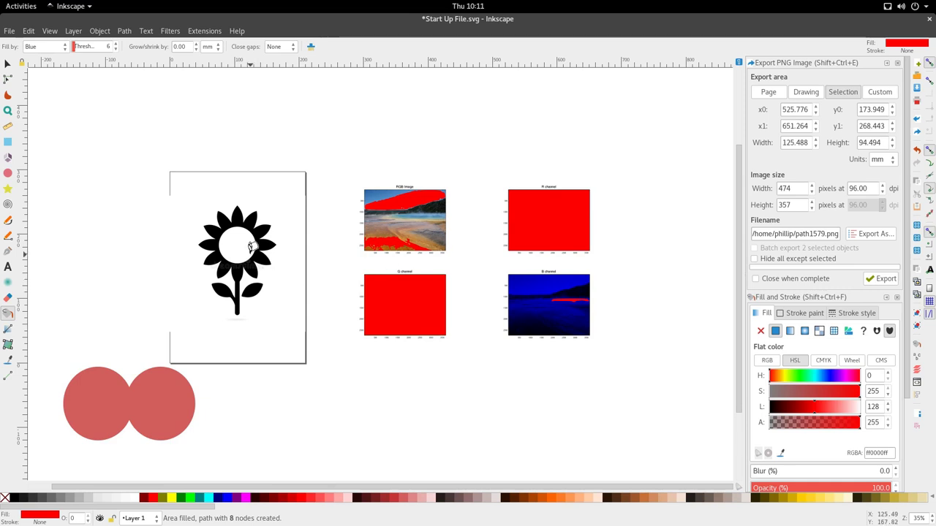
# Step: Try red fills on the flower's centre, petals and surroundings, then undo them
pyautogui.click(255, 249)
pyautogui.click(261, 265)
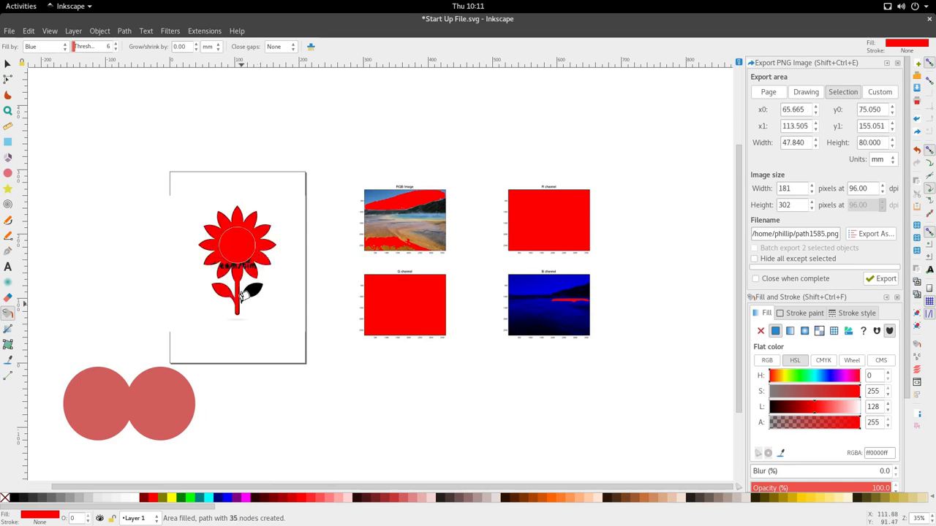
pyautogui.click(251, 291)
pyautogui.click(254, 291)
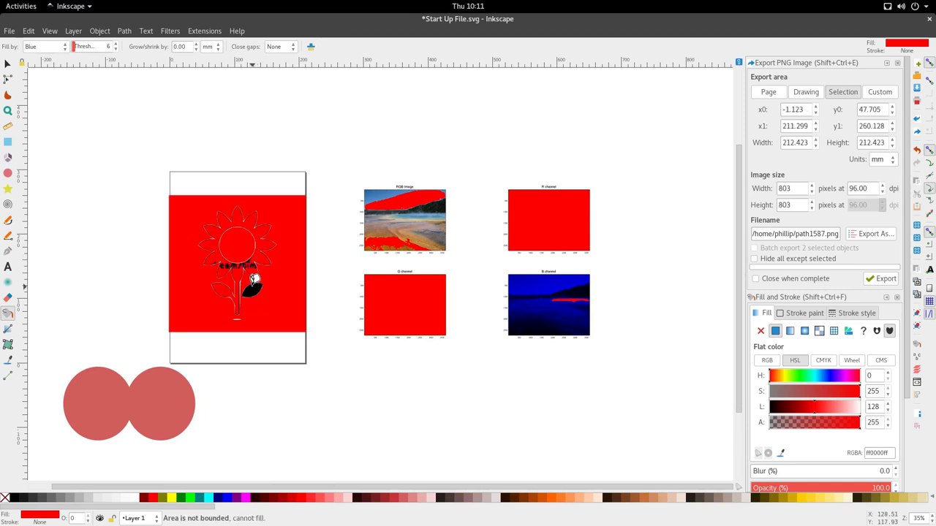
pyautogui.hotkey('ctrl', 'z')
pyautogui.hotkey('ctrl', 'z')
pyautogui.hotkey('ctrl', 'z')
pyautogui.hotkey('ctrl', 'z')
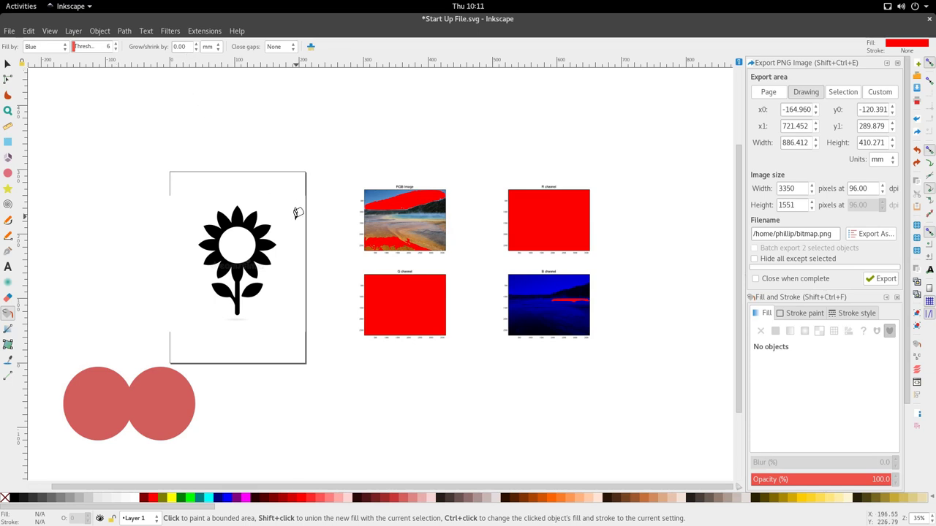
# Step: Delete the two circles and the red strokes on the RGB image
pyautogui.press('s')
pyautogui.moveTo(139, 406)
pyautogui.mouseDown()
pyautogui.moveTo(312, 343)
pyautogui.moveTo(324, 320)
pyautogui.mouseUp()
pyautogui.hotkey('ctrl', 'z')
pyautogui.keyDown('shift'); pyautogui.click(92, 398); pyautogui.keyUp('shift')
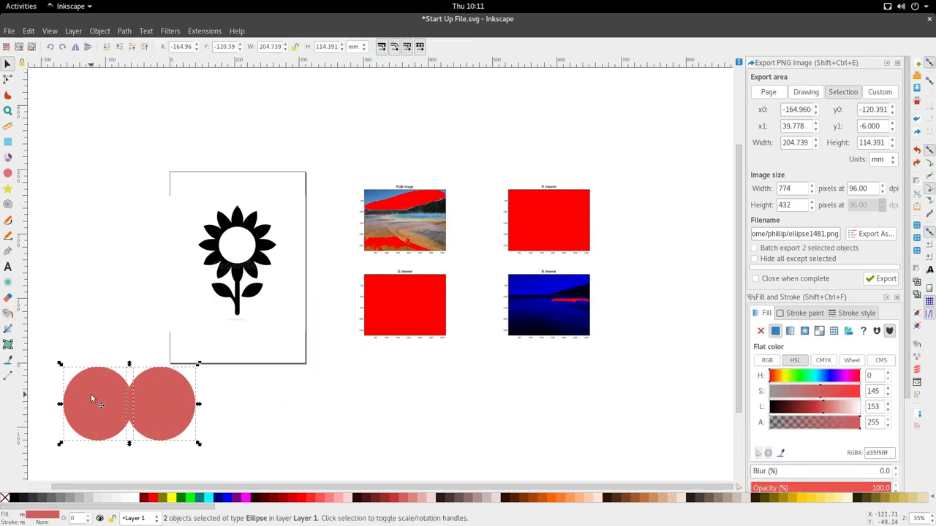
pyautogui.keyDown('shift'); pyautogui.click(406, 214); pyautogui.keyUp('shift')
pyautogui.keyDown('shift'); pyautogui.click(395, 251); pyautogui.keyUp('shift')
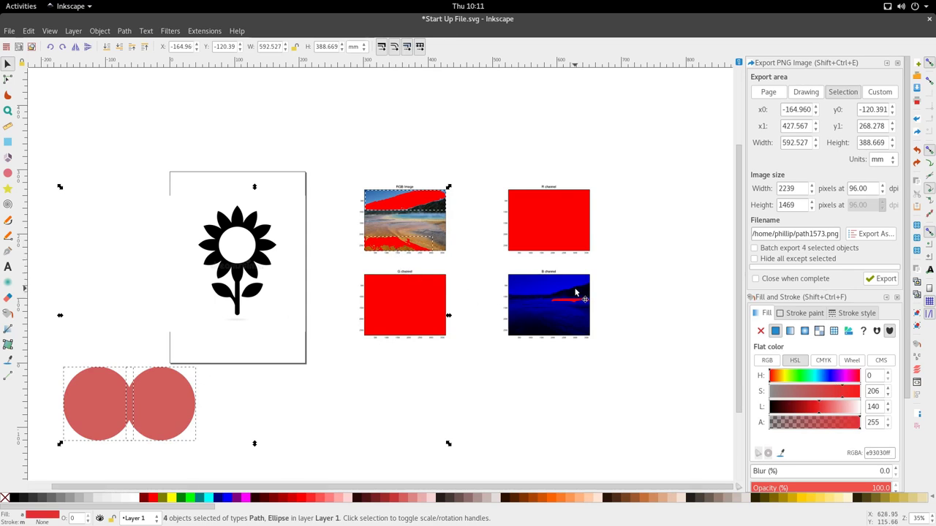
pyautogui.press('Delete')
# Step: Delete the red fills over the R and G channels and the red streak on B
pyautogui.click(537, 240)
pyautogui.keyDown('shift'); pyautogui.click(444, 313); pyautogui.keyUp('shift')
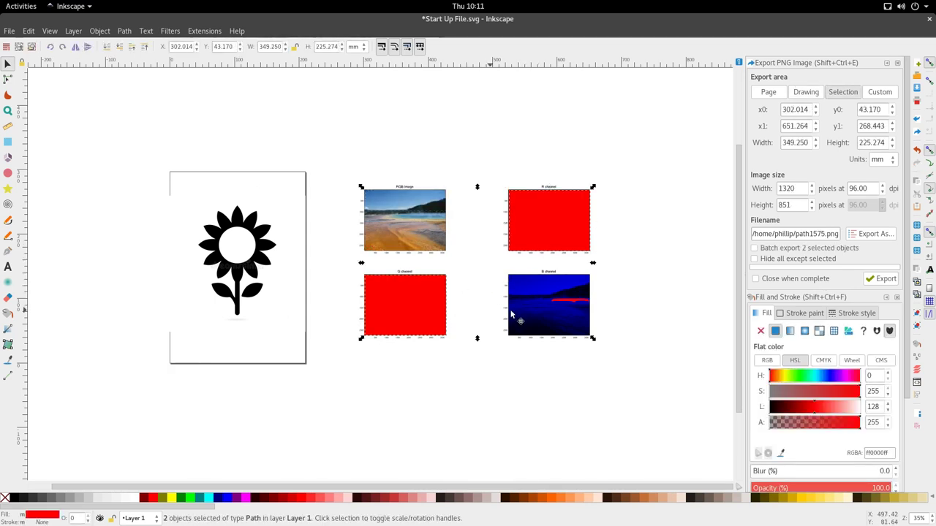
pyautogui.press('Delete')
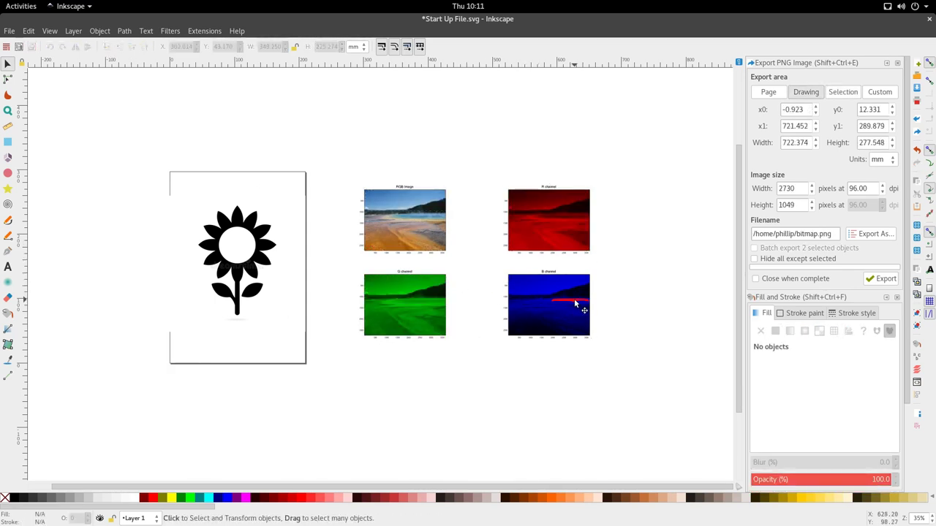
pyautogui.click(561, 300)
pyautogui.press('Delete')
pyautogui.scroll(-3, 410, 293)
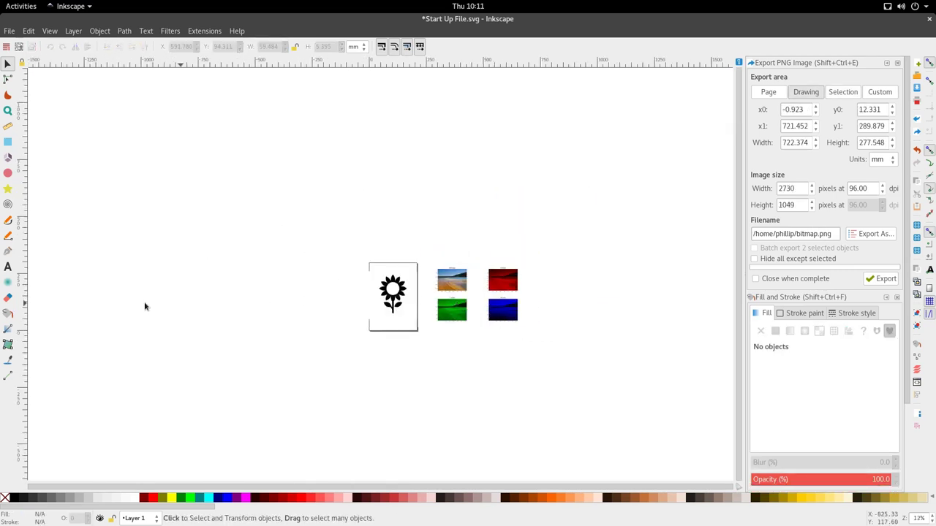
# Step: Fill the sunflower's white centre red with grow/shrink at 0.20 mm, redoing the fill once
pyautogui.click(8, 313)
pyautogui.click(392, 289)
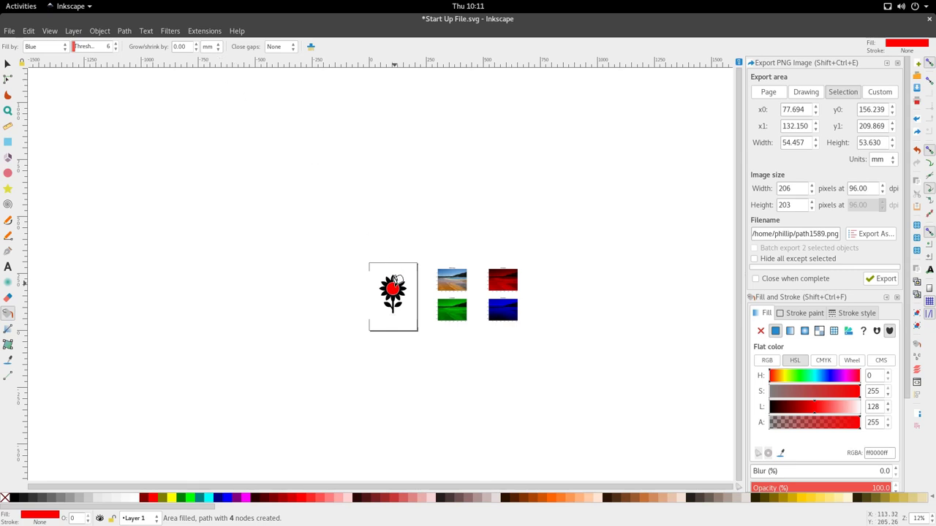
pyautogui.scroll(5, 396, 297)
pyautogui.scroll(3, 389, 267)
pyautogui.scroll(1, 351, 266)
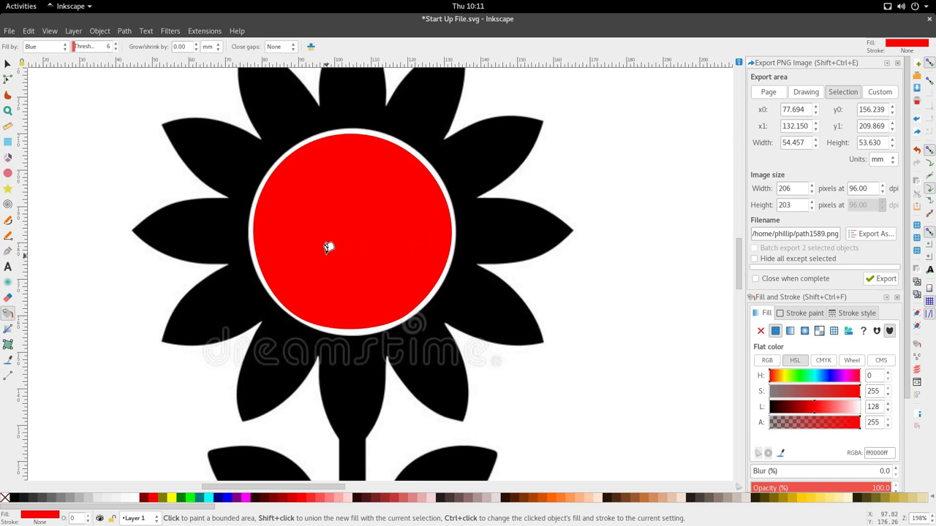
pyautogui.press('Delete')
pyautogui.click(434, 202)
pyautogui.scroll(4, 420, 307)
pyautogui.scroll(-3, 428, 235)
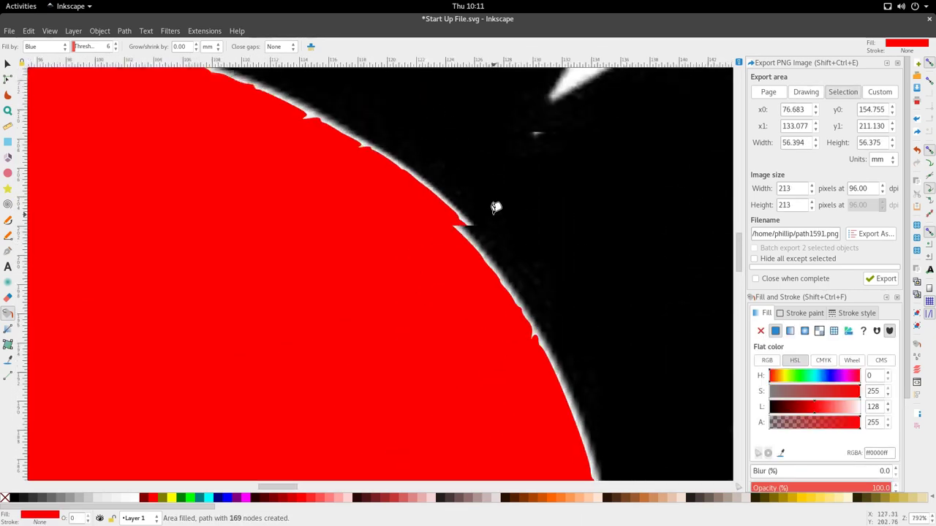
pyautogui.scroll(4, 231, 288)
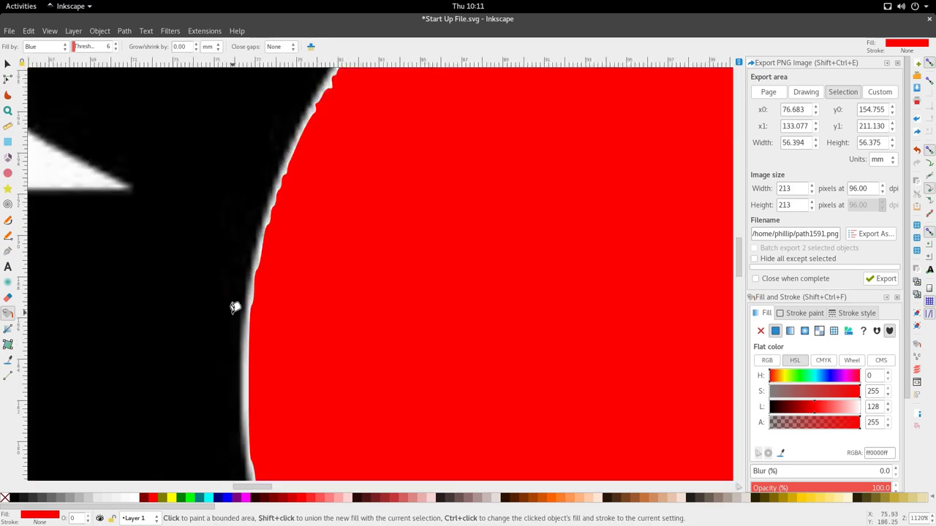
pyautogui.scroll(-6, 271, 166)
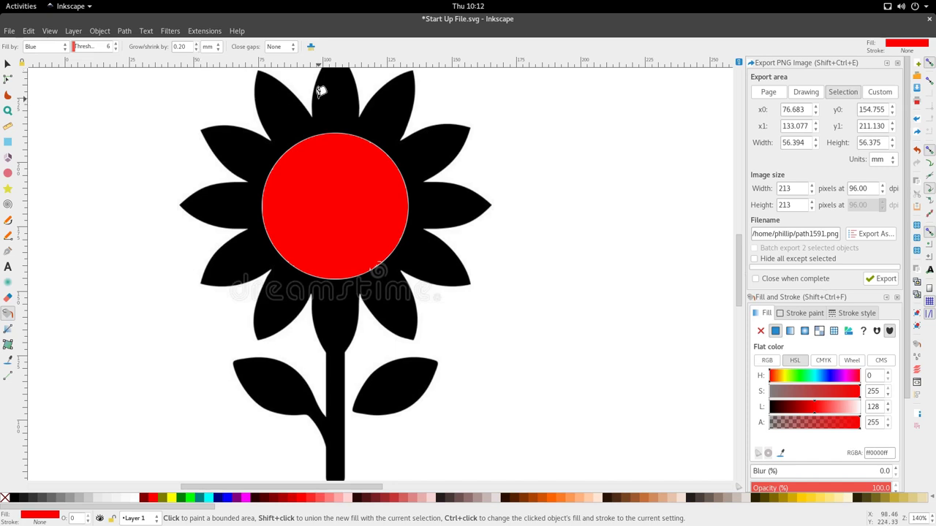
# Step: Move the first red centre fill to the right, off the flower
pyautogui.press('s')
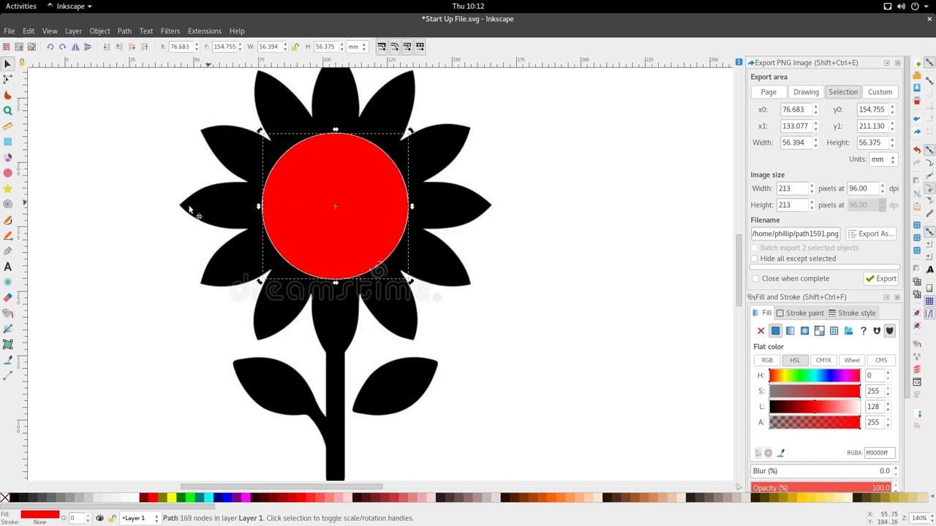
pyautogui.click(164, 214)
pyautogui.click(8, 313)
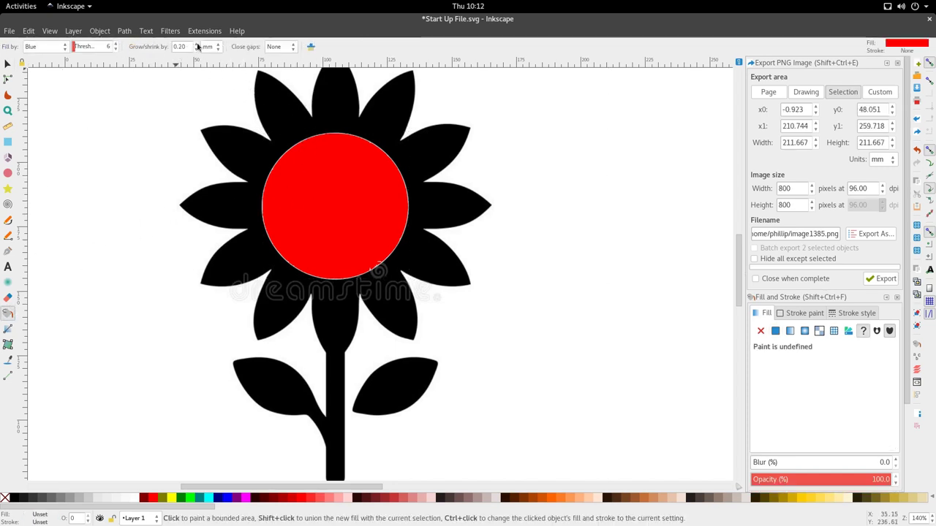
pyautogui.press('s')
pyautogui.moveTo(328, 192); pyautogui.dragTo(704, 234)
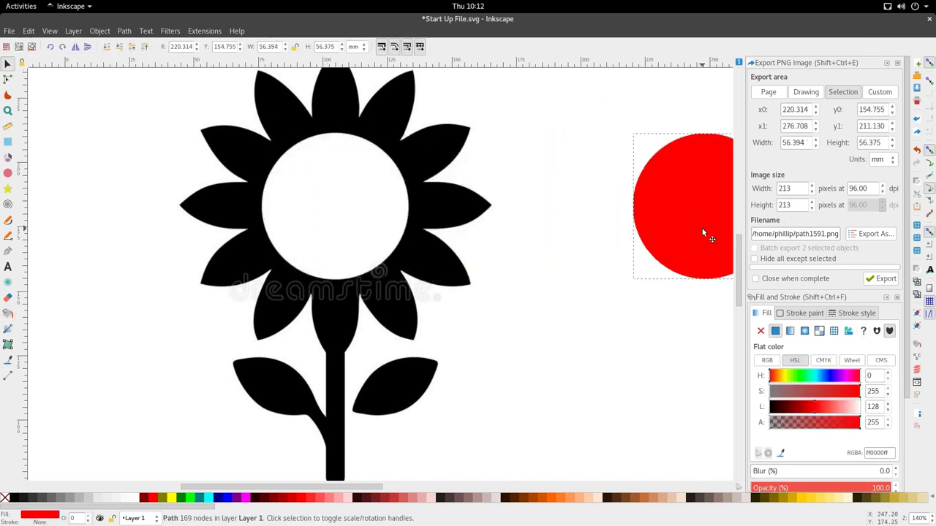
# Step: Refill the sunflower centre red with a 0.50 mm grown fill
pyautogui.click(8, 313)
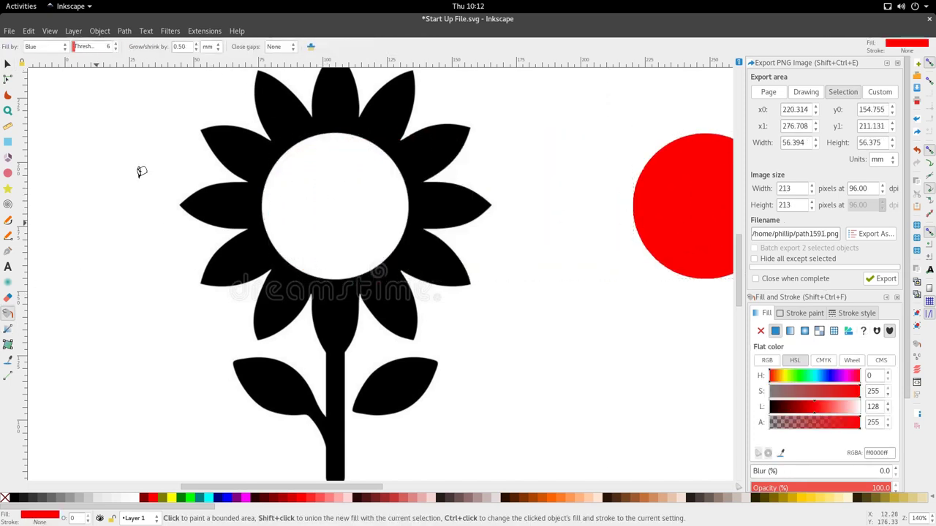
pyautogui.click(357, 190)
pyautogui.scroll(4, 372, 211)
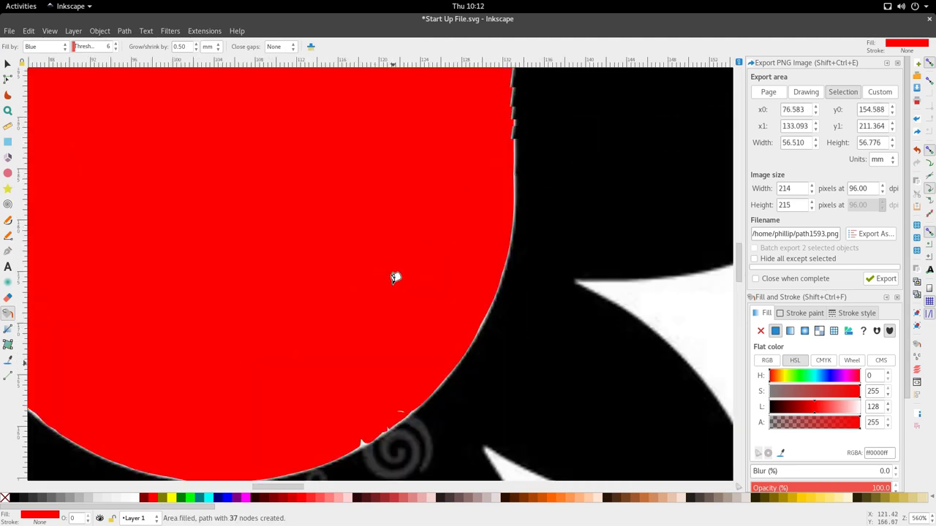
pyautogui.scroll(5, 409, 277)
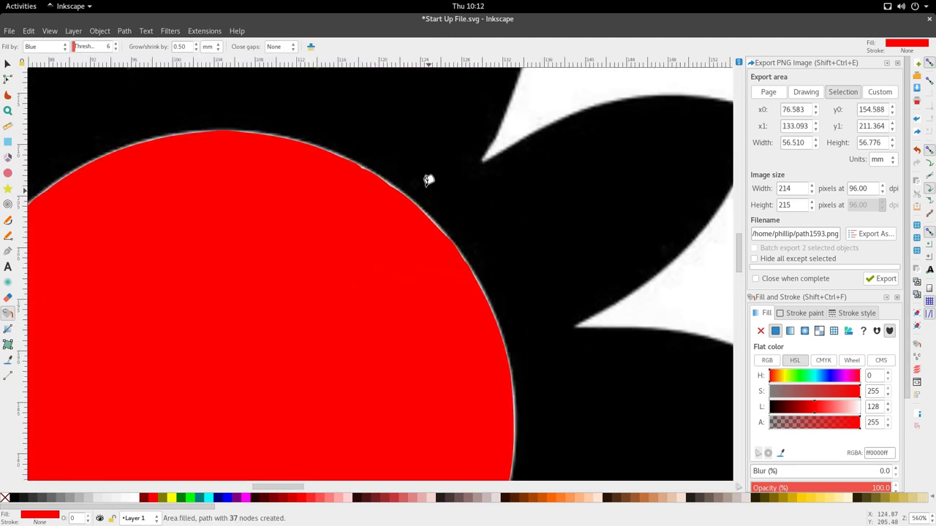
pyautogui.scroll(-3, 429, 180)
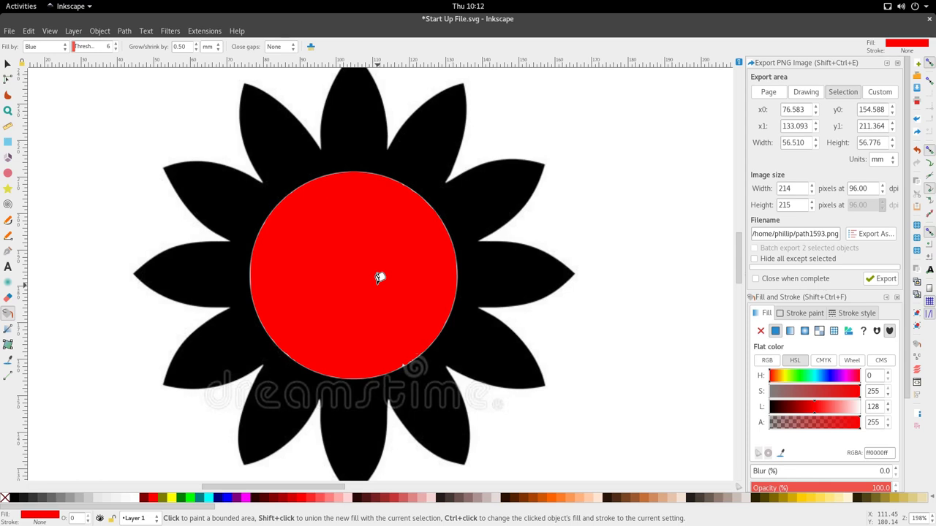
# Step: Delete the 0.50 mm centre fill and refill the centre with 1.10 mm growth
pyautogui.press('Delete')
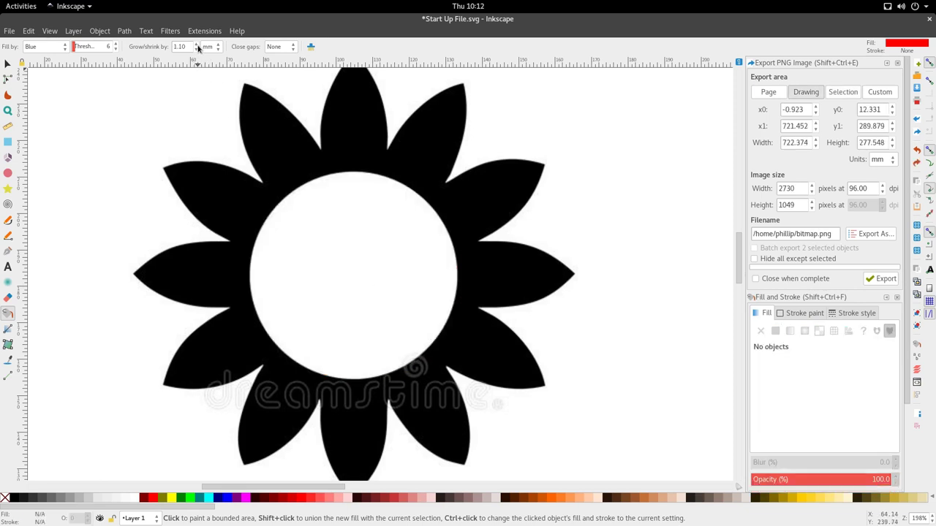
pyautogui.click(405, 248)
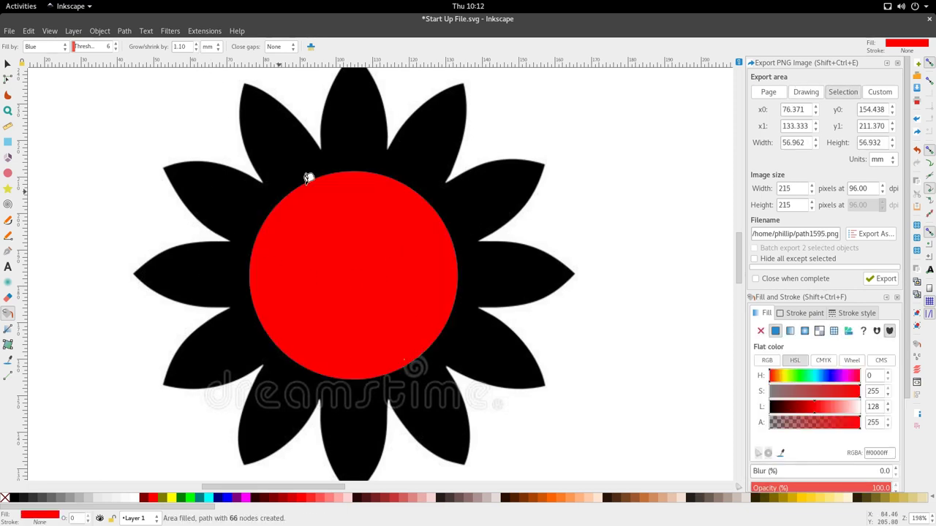
pyautogui.scroll(6, 439, 390)
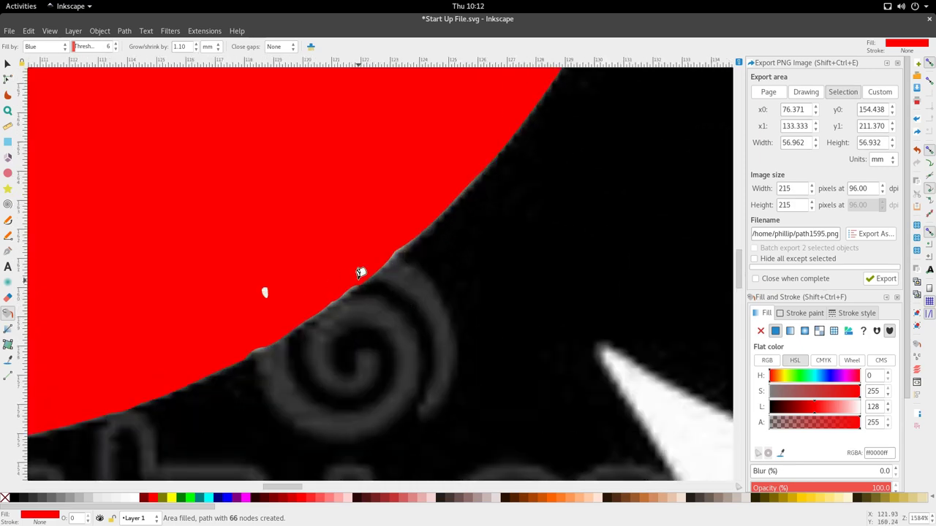
pyautogui.scroll(-6, 359, 274)
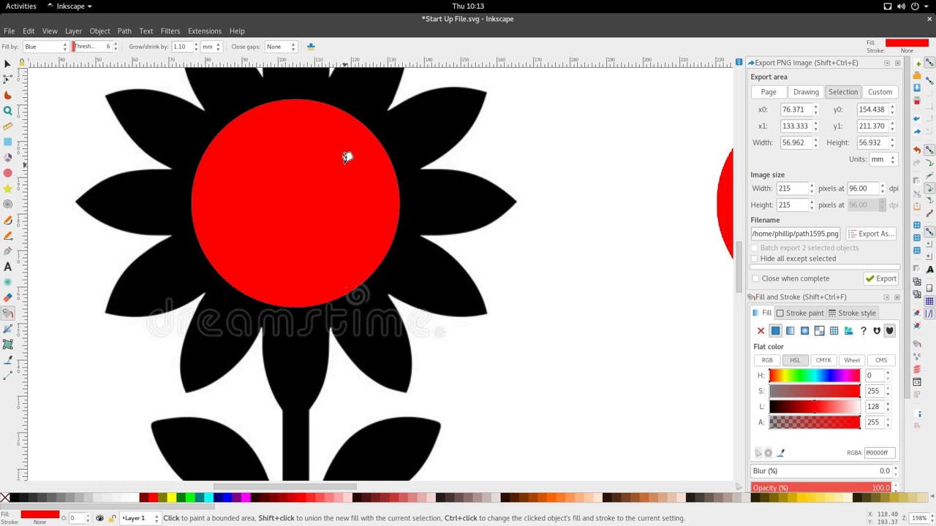
# Step: Move the red circle off the flower's centre and select the sunflower image
pyautogui.press('4')
pyautogui.press('s')
pyautogui.moveTo(355, 181); pyautogui.dragTo(474, 183)
pyautogui.scroll(3, 334, 191)
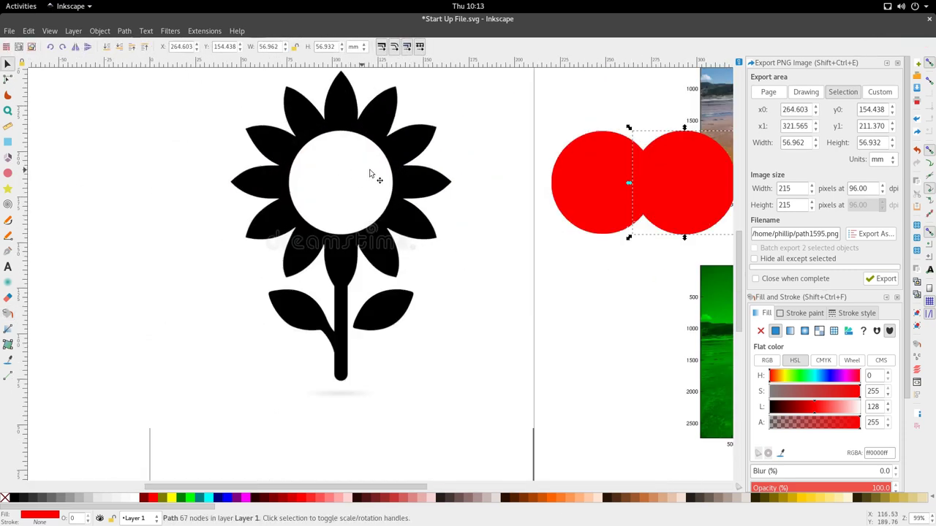
pyautogui.click(324, 188)
pyautogui.scroll(-4, 375, 197)
# Step: Trace the sunflower image into a black path with Trace Bitmap (Shift+Alt+B)
pyautogui.click(146, 30)
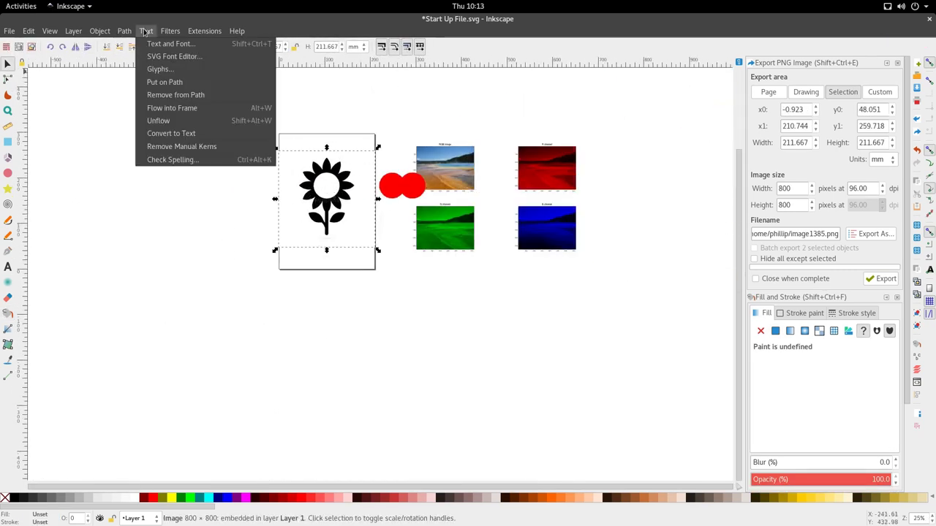
pyautogui.moveTo(73, 31)
pyautogui.click(300, 308)
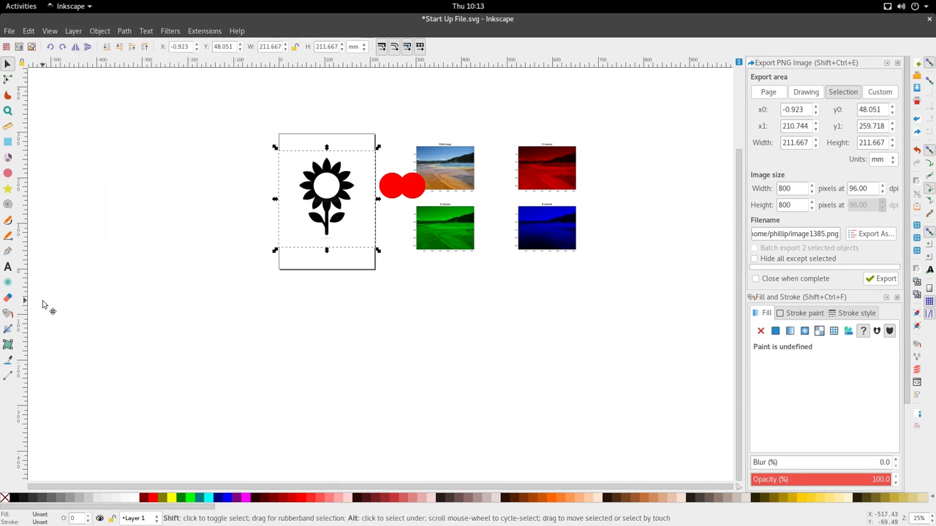
pyautogui.hotkey('shift', 'alt', 'b')
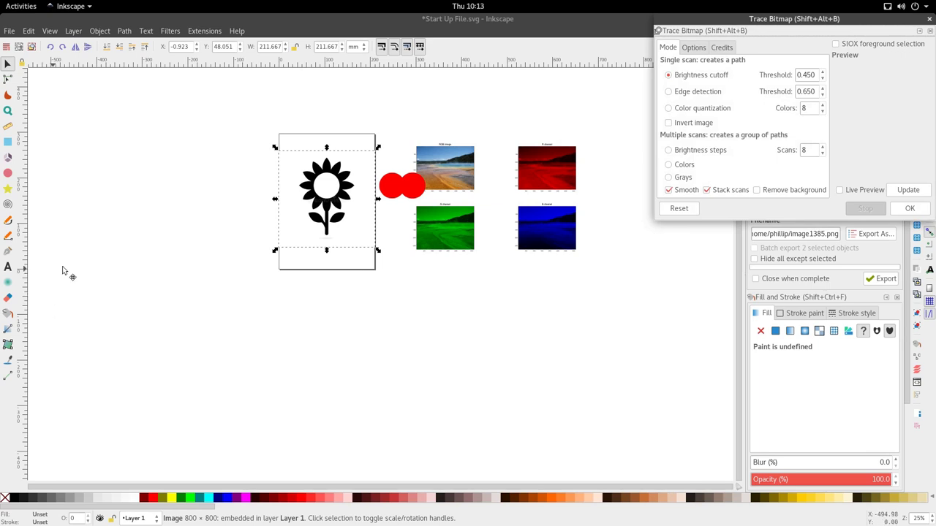
pyautogui.click(896, 193)
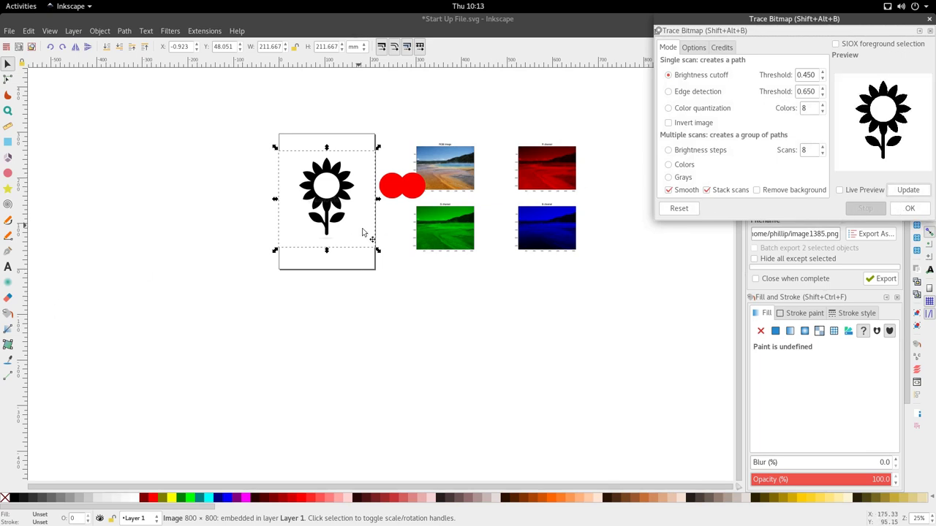
pyautogui.scroll(2, 389, 244)
pyautogui.scroll(-1, 487, 207)
pyautogui.click(909, 208)
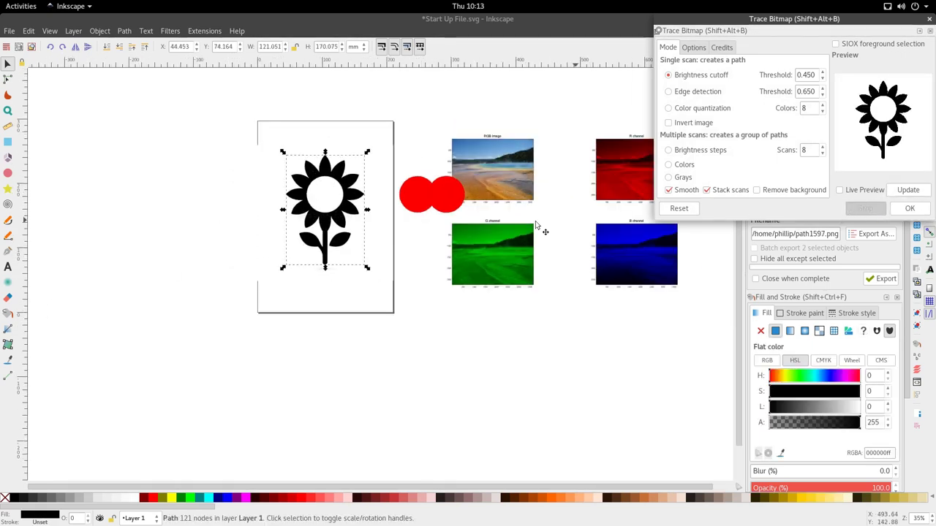
# Step: Move the traced flower to the left and zoom in on its petals
pyautogui.moveTo(326, 223); pyautogui.dragTo(186, 223)
pyautogui.scroll(4, 187, 223)
pyautogui.press('n')
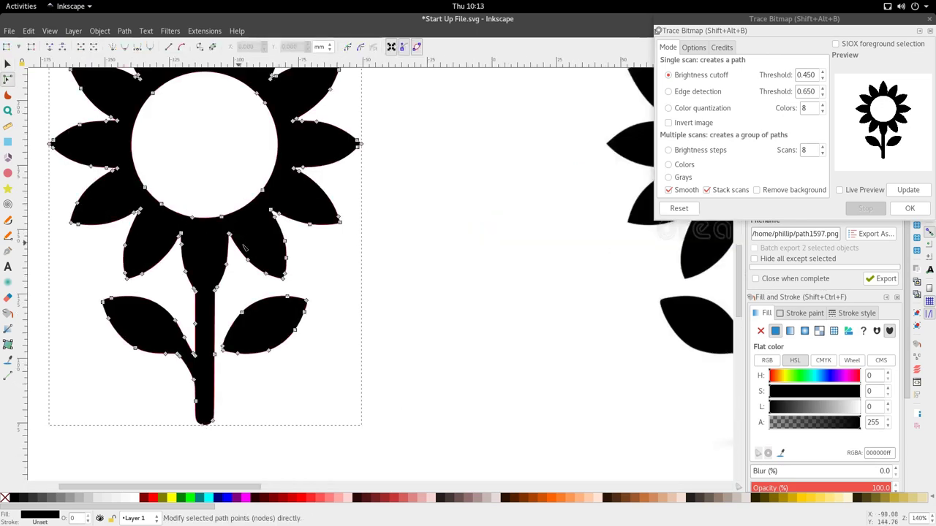
pyautogui.scroll(3, 236, 286)
pyautogui.scroll(2, 228, 311)
pyautogui.scroll(1, 229, 311)
# Step: Draw a thin triangle from the centre between two lower petals and subtract it from the flower
pyautogui.press('b')
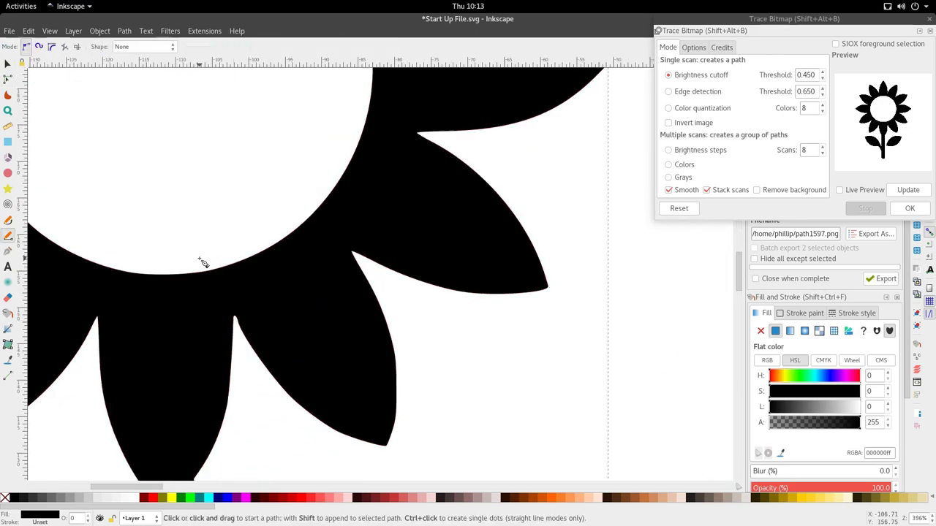
pyautogui.click(200, 257)
pyautogui.click(250, 338)
pyautogui.click(207, 208)
pyautogui.doubleClick(199, 252)
pyautogui.press('s')
pyautogui.press('n')
pyautogui.moveTo(250, 336)
pyautogui.mouseDown()
pyautogui.moveTo(234, 340)
pyautogui.moveTo(249, 340)
pyautogui.mouseUp()
pyautogui.hotkey('ctrl', '-')
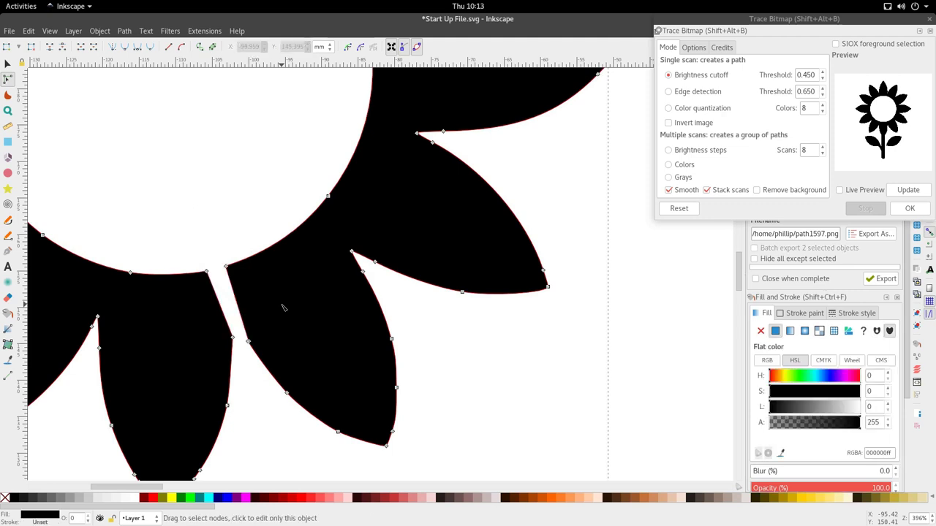
pyautogui.press('2')
pyautogui.press('s')
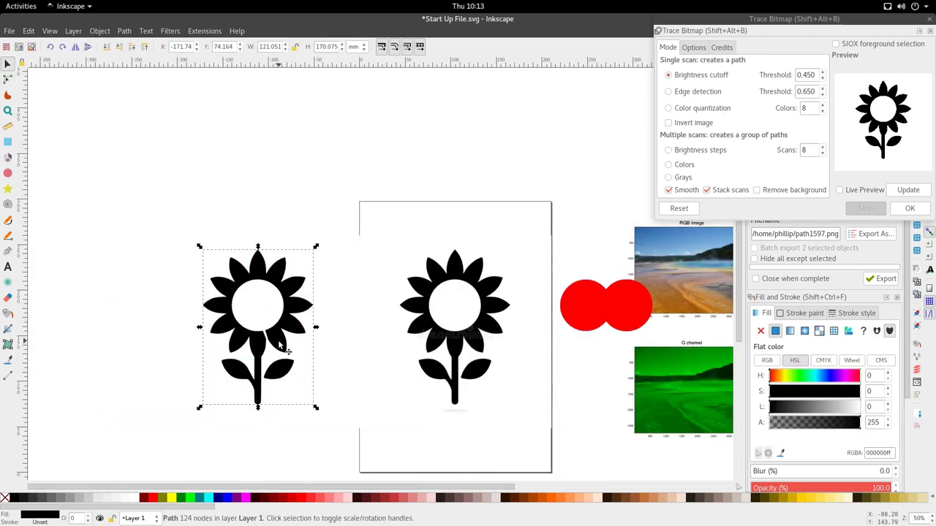
pyautogui.scroll(-3, 285, 343)
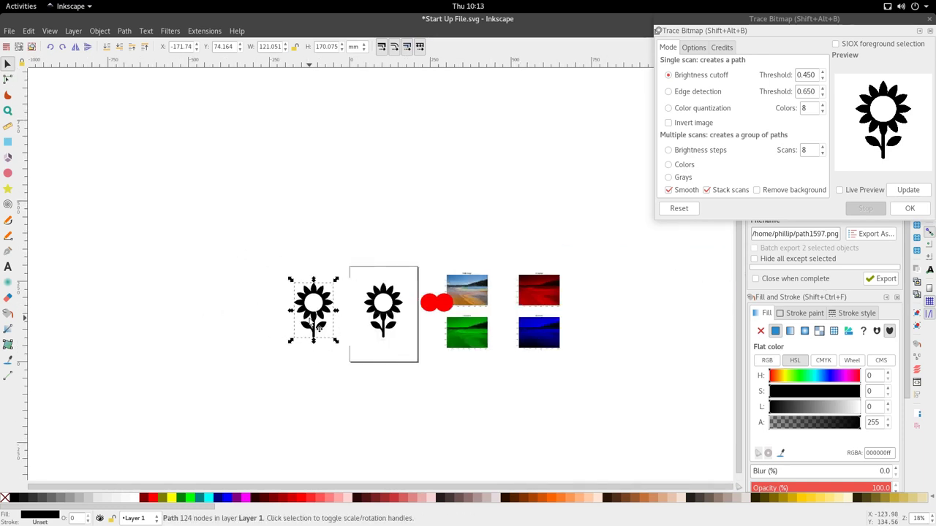
pyautogui.scroll(-1, 313, 316)
pyautogui.scroll(1, 312, 316)
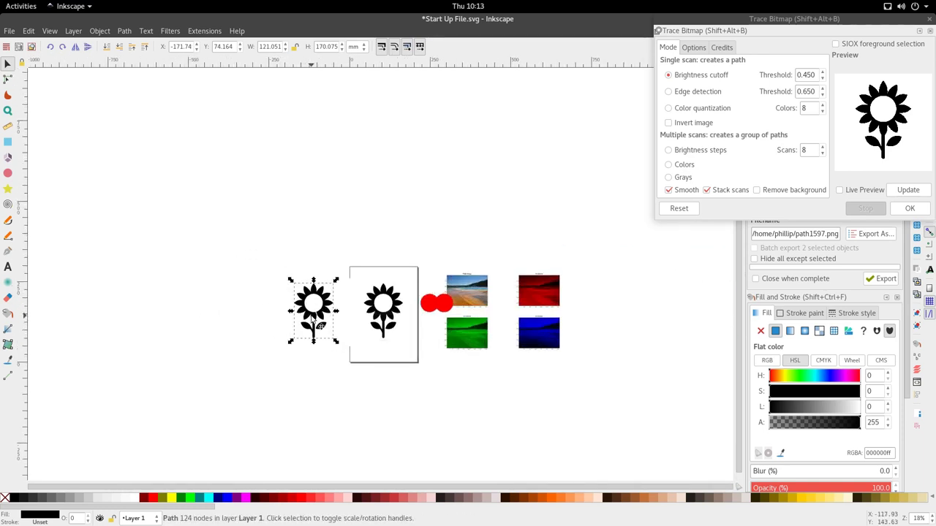
pyautogui.click(8, 313)
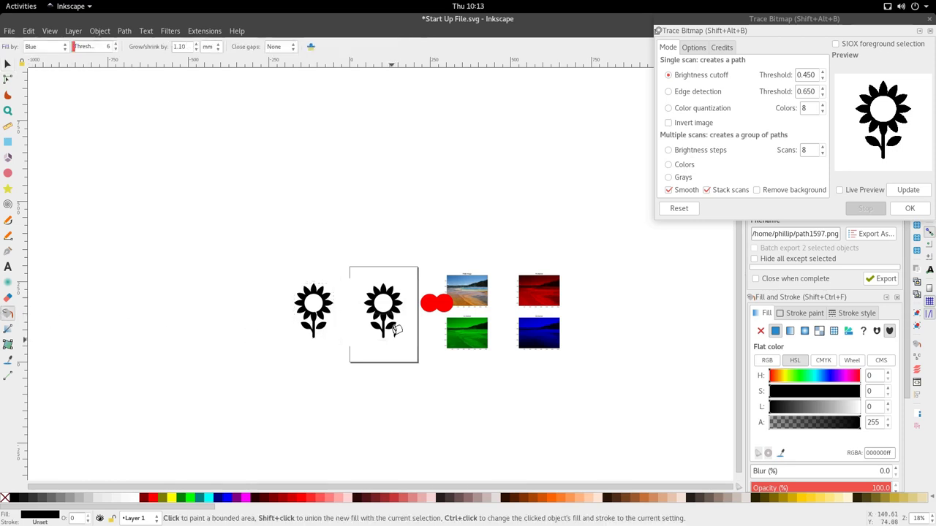
pyautogui.click(313, 292)
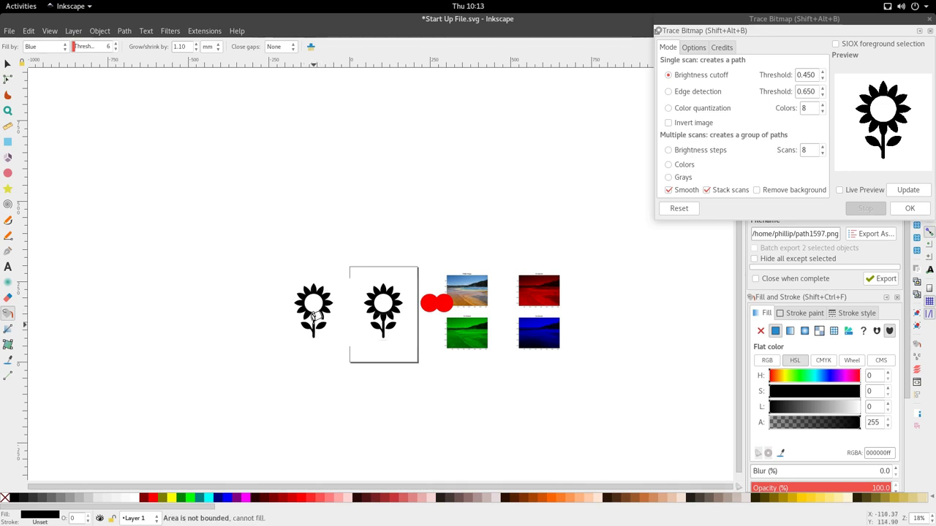
pyautogui.scroll(-2, 316, 316)
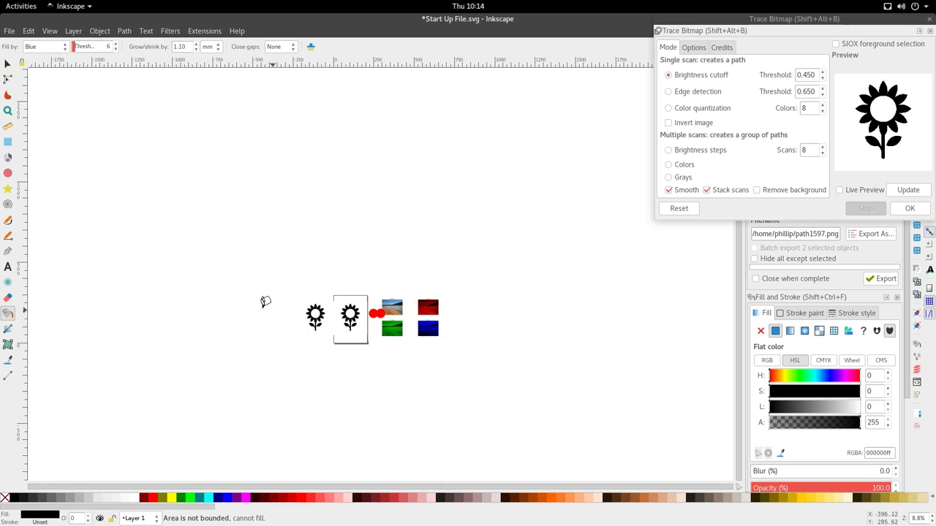
pyautogui.click(192, 496)
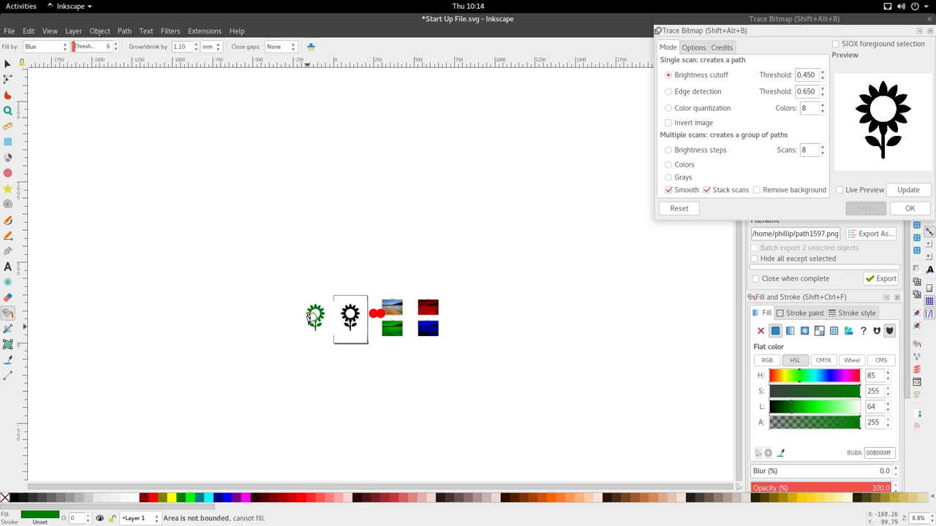
pyautogui.hotkey('ctrl', 'z')
pyautogui.scroll(-1, 316, 315)
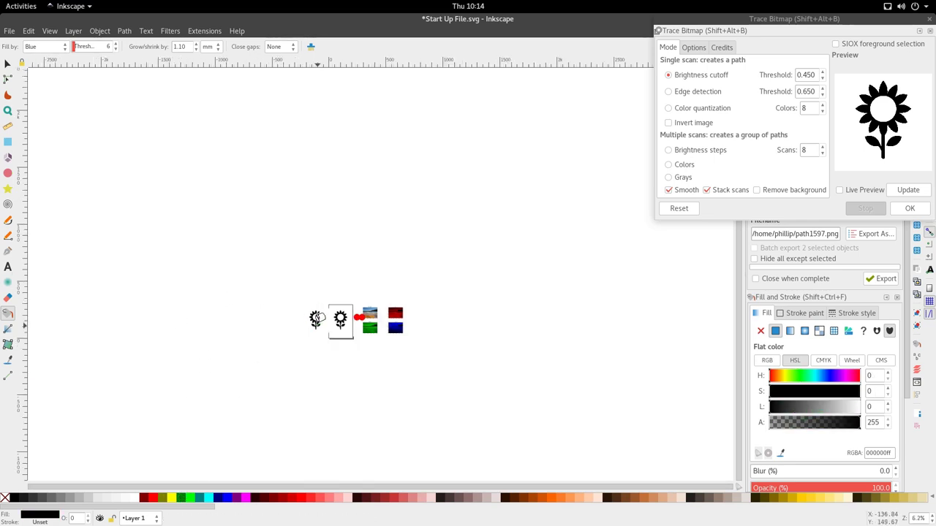
pyautogui.click(316, 311)
pyautogui.scroll(7, 323, 326)
pyautogui.scroll(-5, 309, 272)
pyautogui.press('Escape')
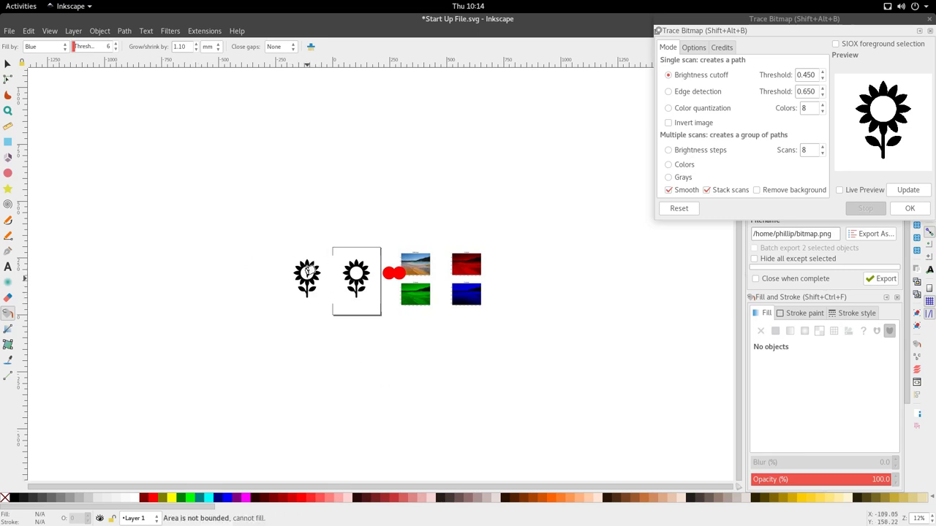
pyautogui.scroll(5, 310, 271)
pyautogui.press('s')
# Step: Select the left traced flower, switch to the Paint Bucket, and reset its settings to defaults
pyautogui.click(352, 294)
pyautogui.scroll(-3, 351, 294)
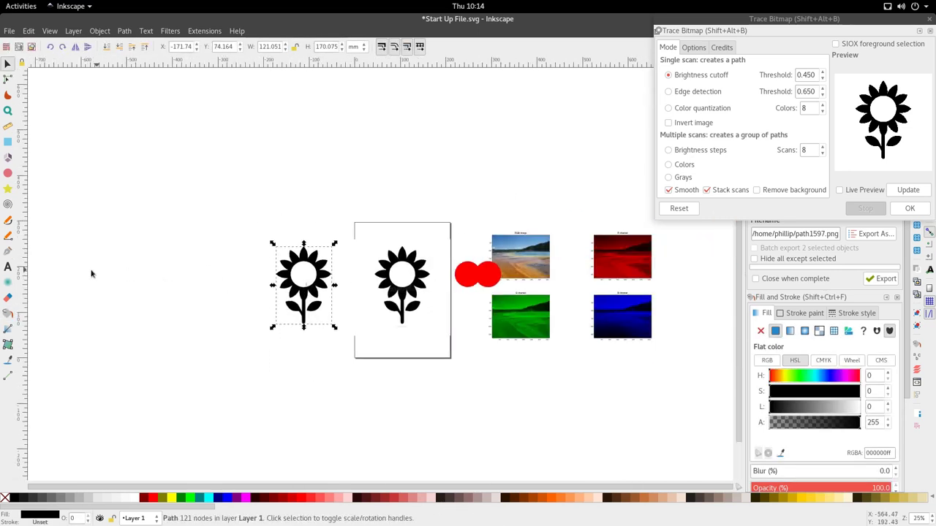
pyautogui.scroll(3, 304, 294)
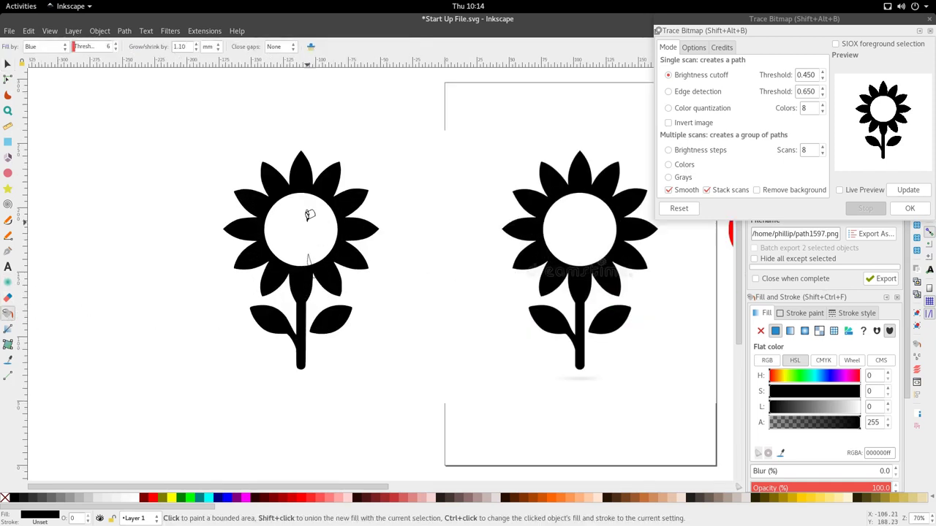
pyautogui.doubleClick(308, 261)
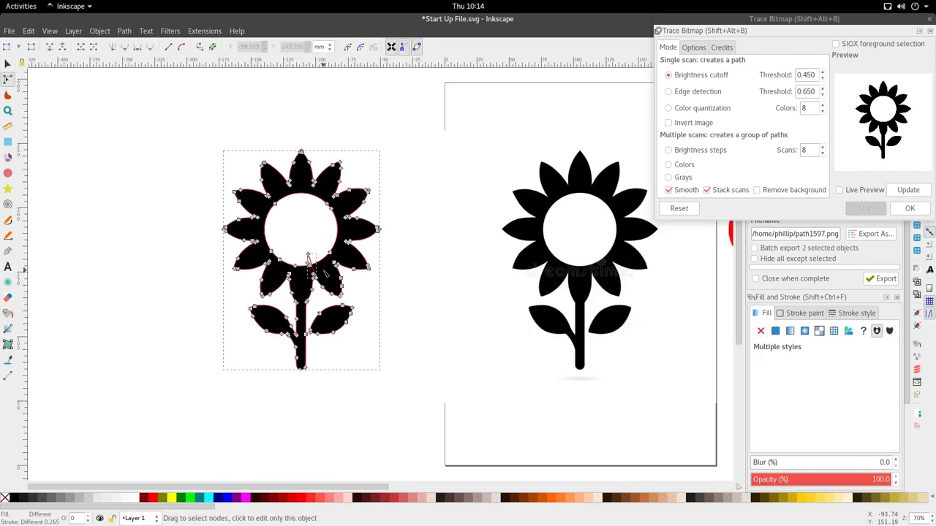
pyautogui.press('s')
pyautogui.scroll(-1, 299, 272)
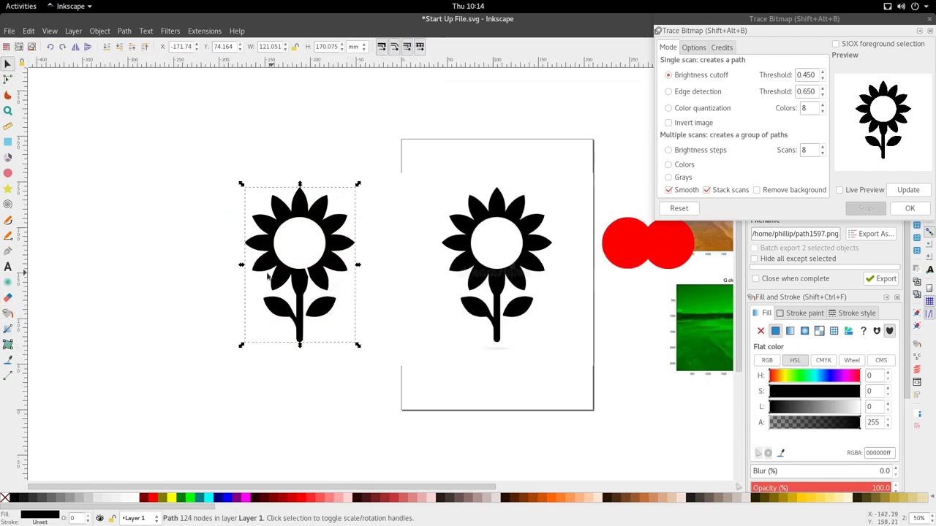
pyautogui.click(7, 314)
pyautogui.click(311, 47)
# Step: Bucket-fill the flower's white centre with brownish grey, undoing two fills that hit the petals
pyautogui.scroll(1, 300, 195)
pyautogui.click(302, 195)
pyautogui.hotkey('ctrl', 'z')
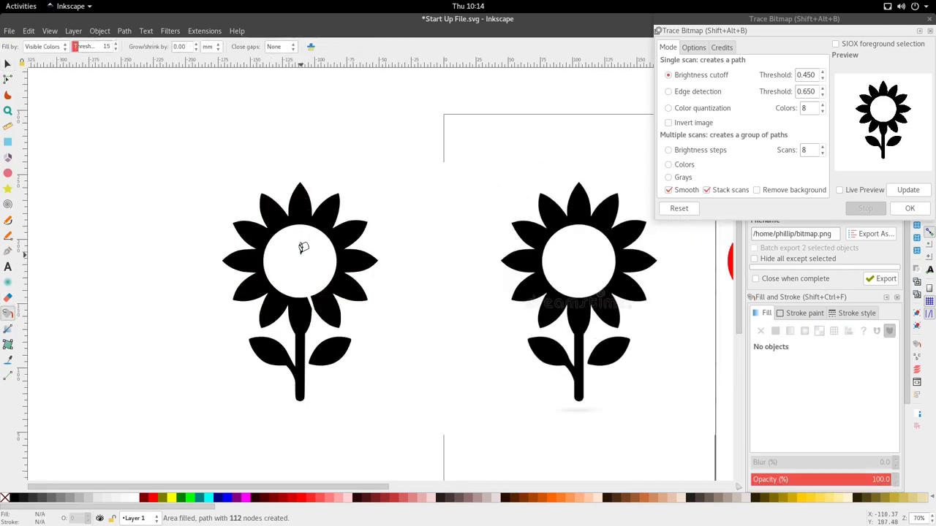
pyautogui.click(302, 291)
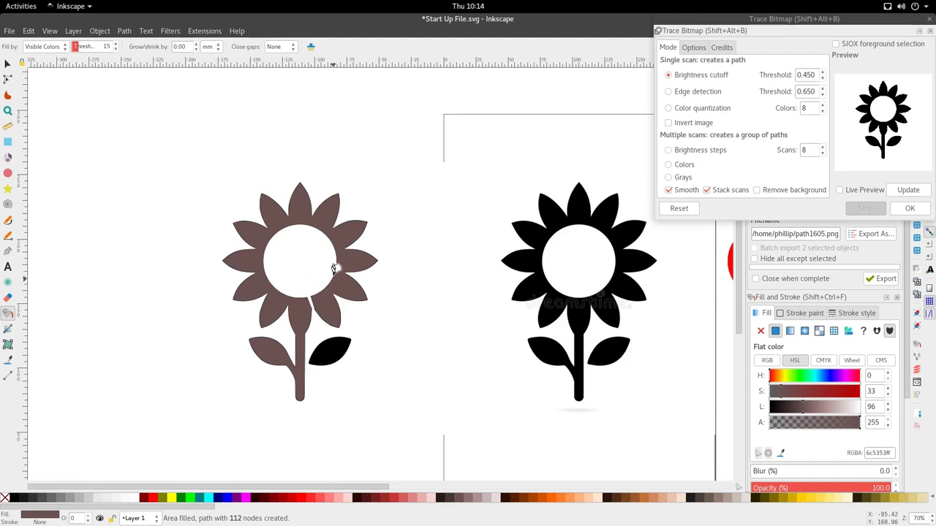
pyautogui.scroll(3, 330, 309)
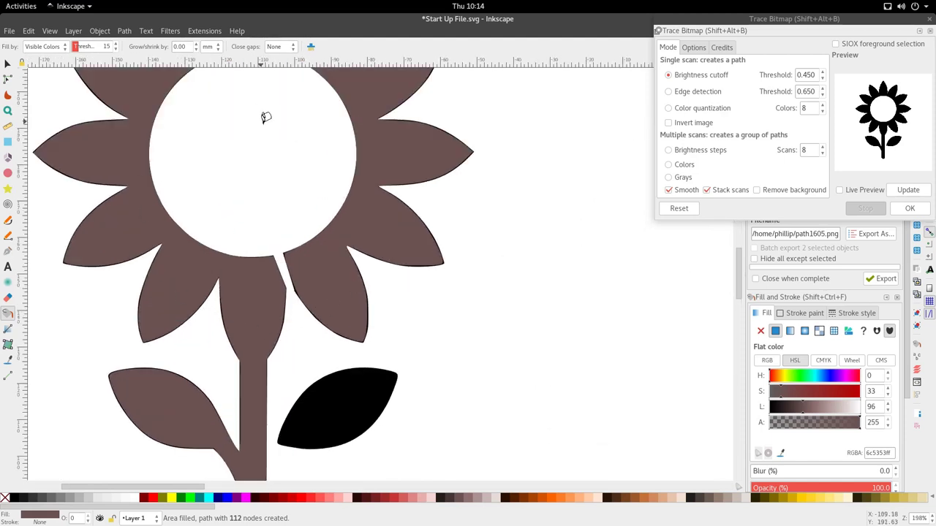
pyautogui.scroll(-2, 271, 126)
pyautogui.hotkey('ctrl', 'z')
pyautogui.click(258, 152)
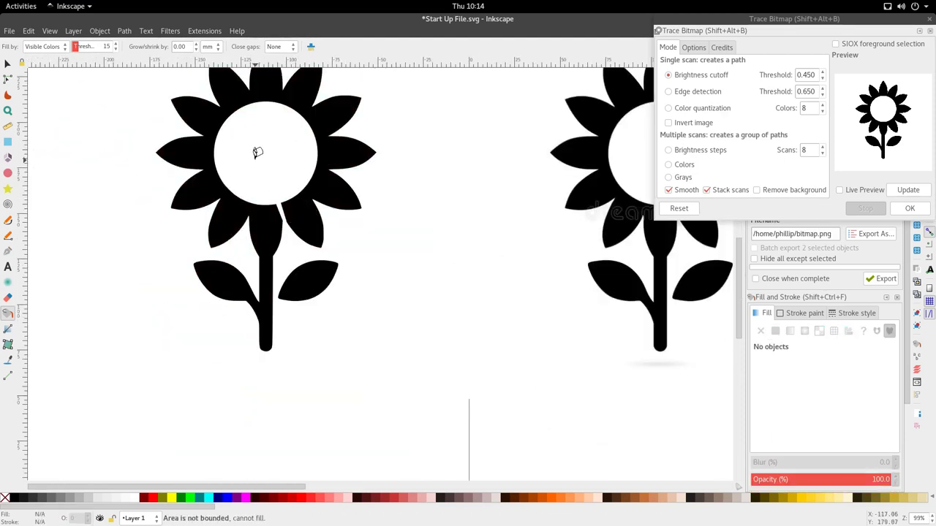
pyautogui.scroll(-5, 261, 161)
pyautogui.click(264, 176)
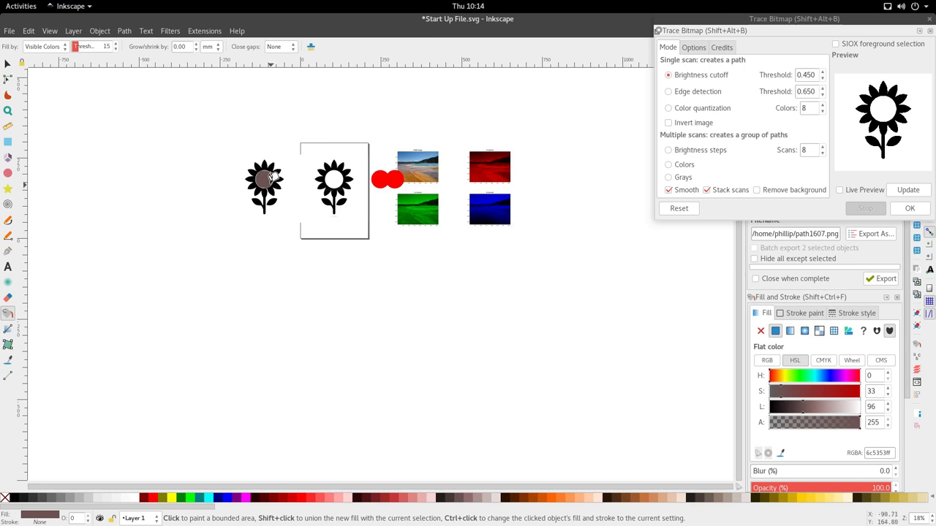
# Step: Delete the earlier centre fill, set Close gaps to Medium, and refill the sunflower's white centre
pyautogui.press('Delete')
pyautogui.scroll(5, 269, 179)
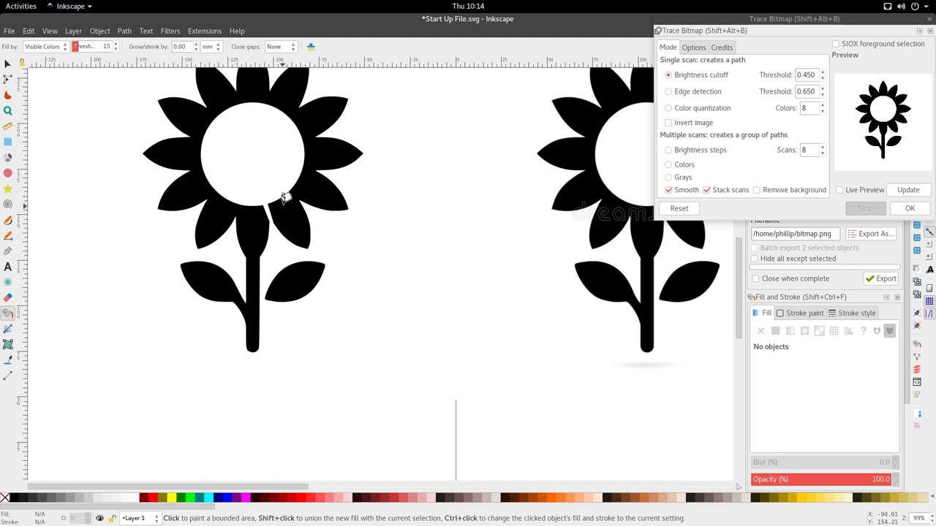
pyautogui.click(267, 152)
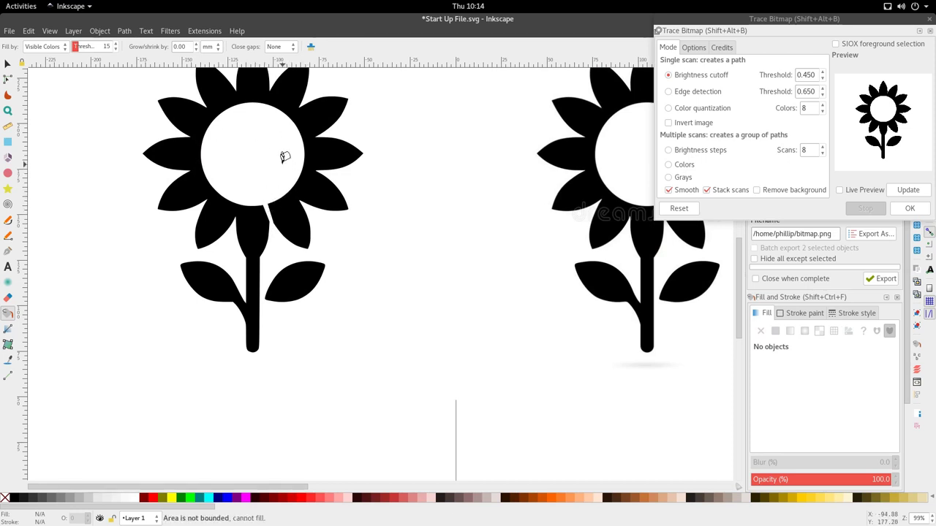
pyautogui.click(286, 48)
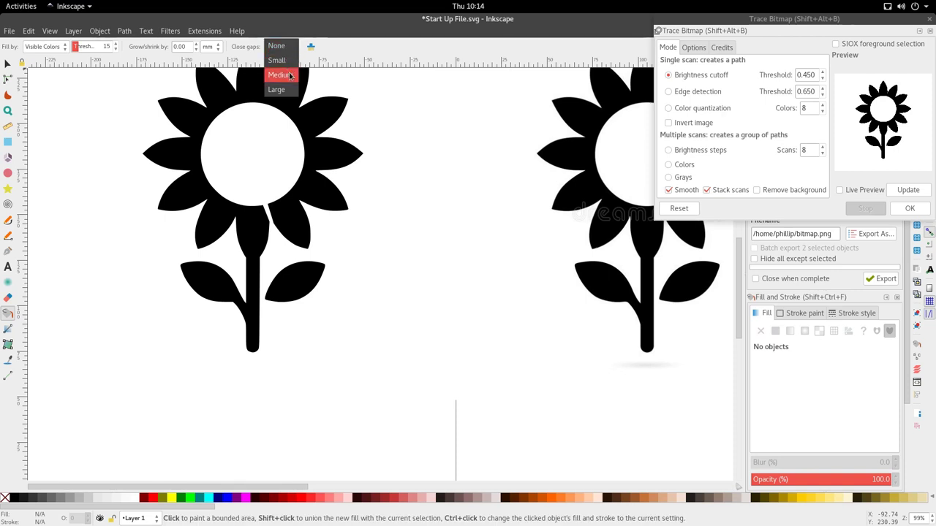
pyautogui.click(284, 75)
pyautogui.keyDown('ctrl'); pyautogui.scroll(-4, 280, 129); pyautogui.keyUp('ctrl')
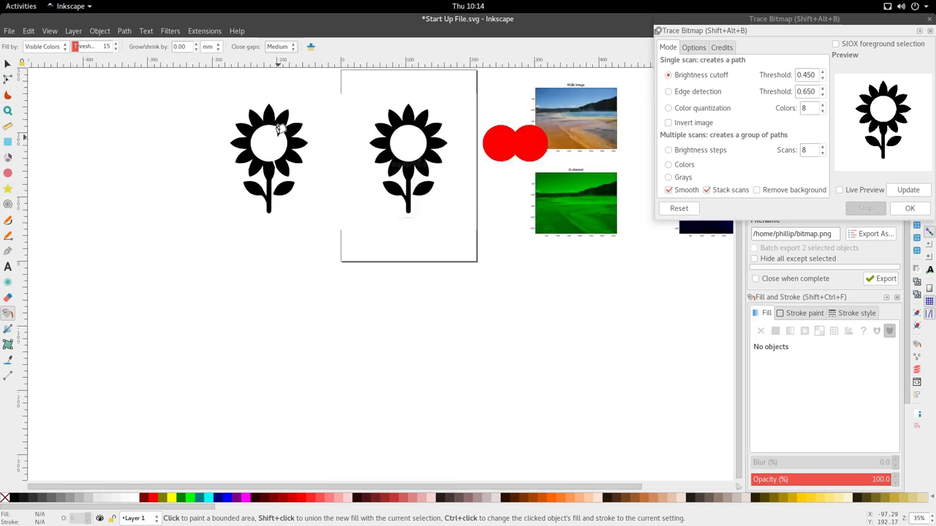
pyautogui.click(276, 131)
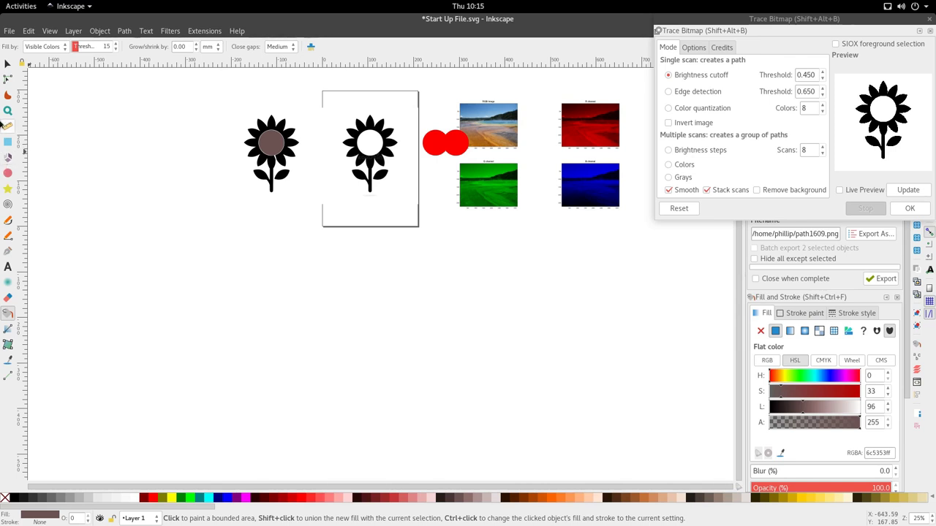
pyautogui.scroll(-2, 270, 144)
pyautogui.scroll(-1, 269, 144)
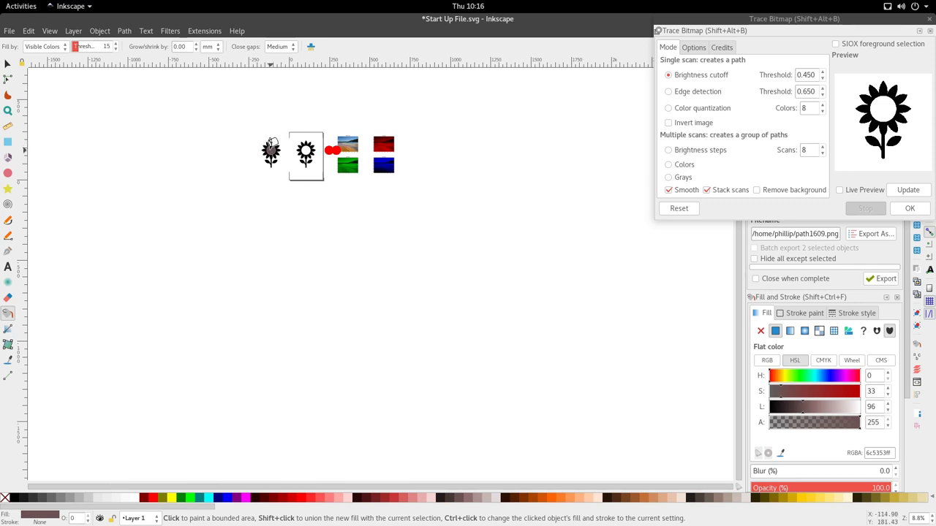
pyautogui.scroll(5, 276, 143)
pyautogui.scroll(-1, 275, 144)
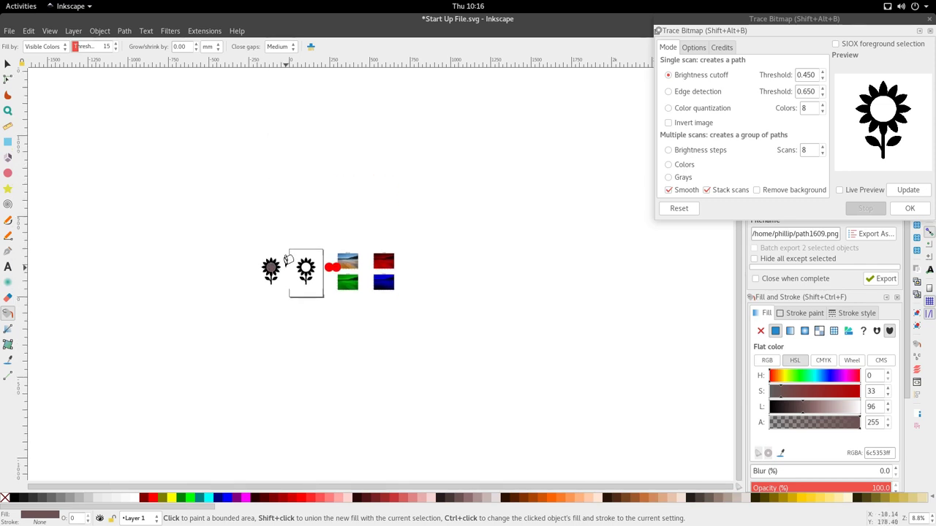
pyautogui.scroll(3, 286, 268)
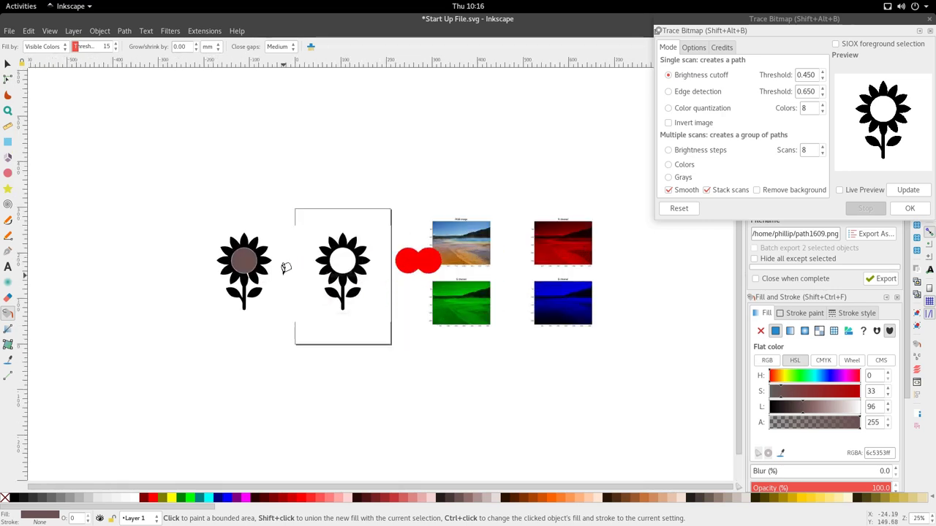